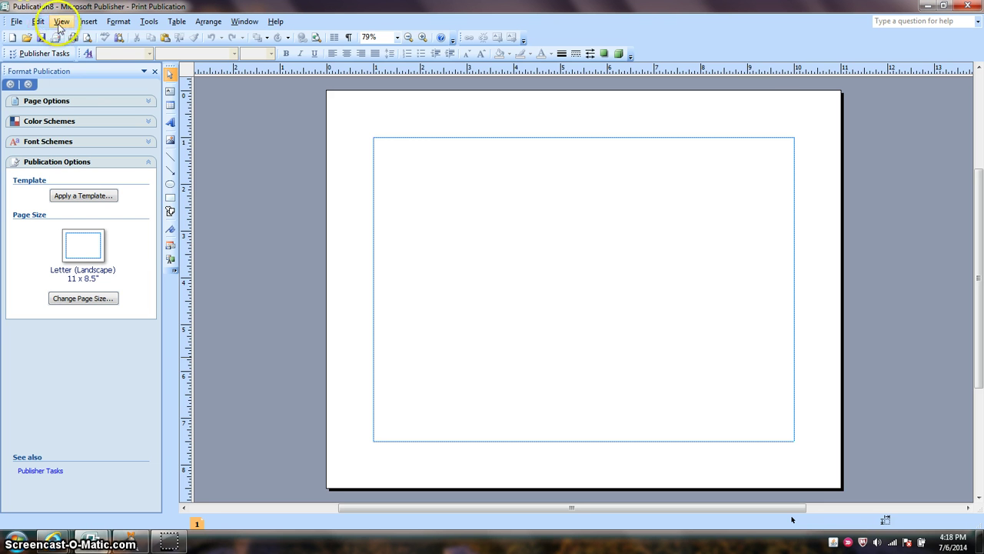
- Insert bouquet-of-flowers-297430_1280.png from the screencast o matic folder onto the landscape page
click(61, 22)
click(86, 22)
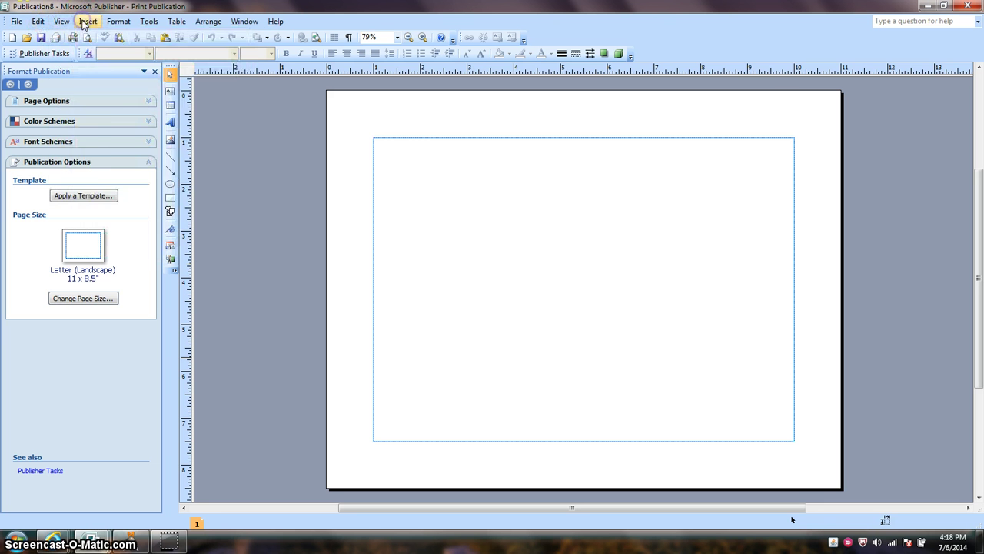
click(88, 21)
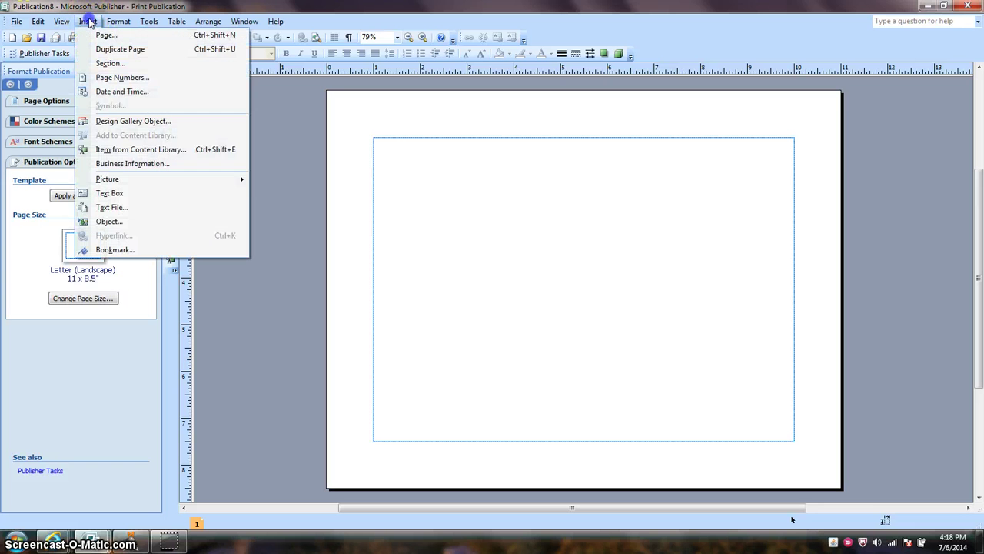
mouse_move(132, 187)
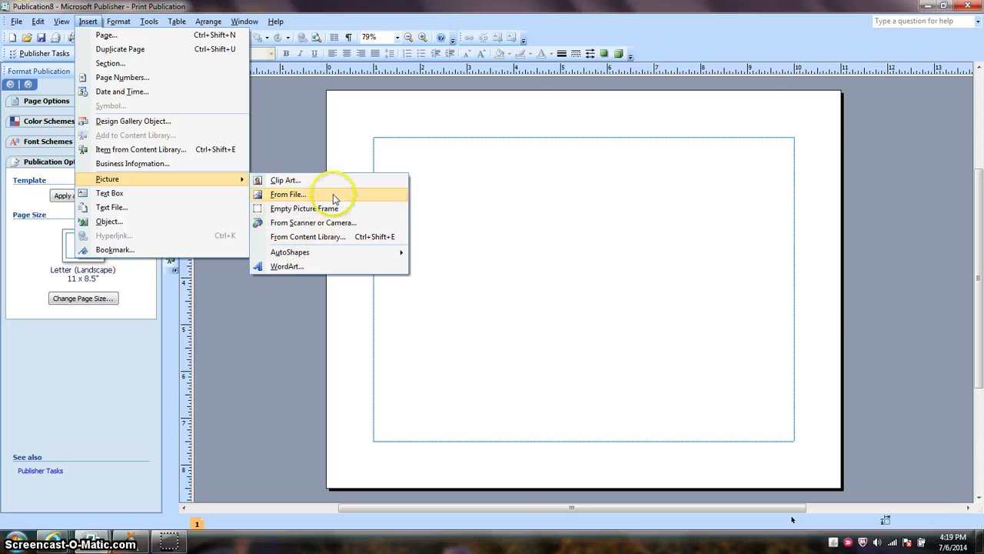
click(332, 195)
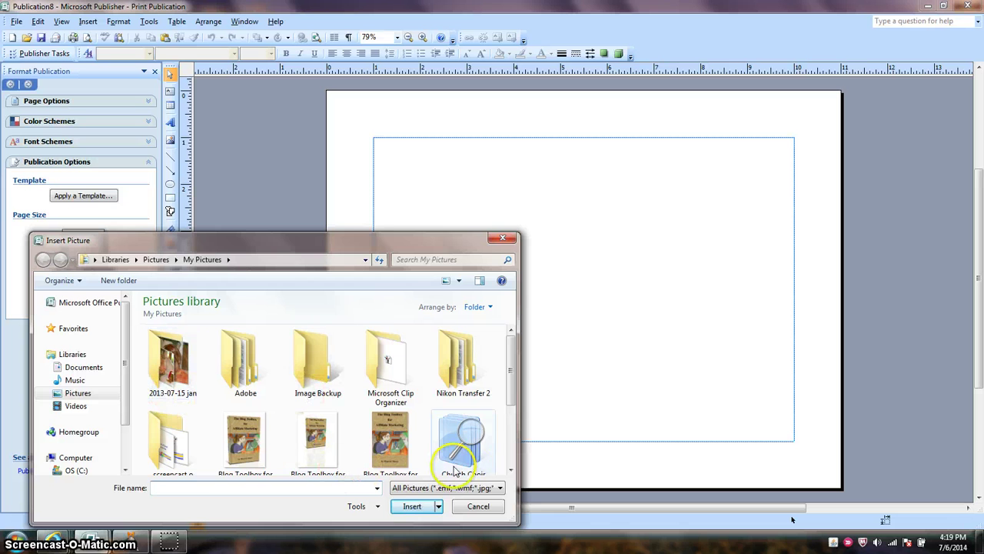
click(510, 468)
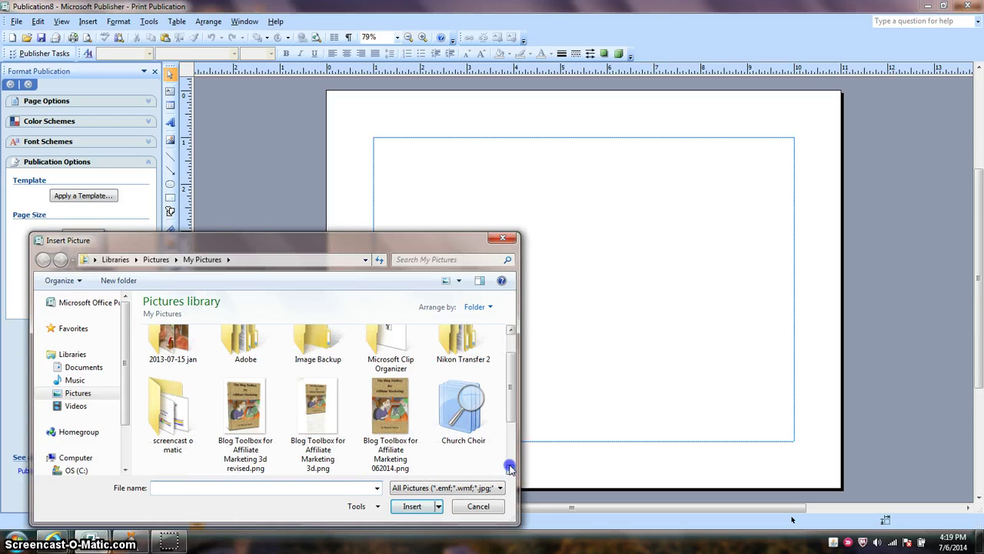
click(180, 435)
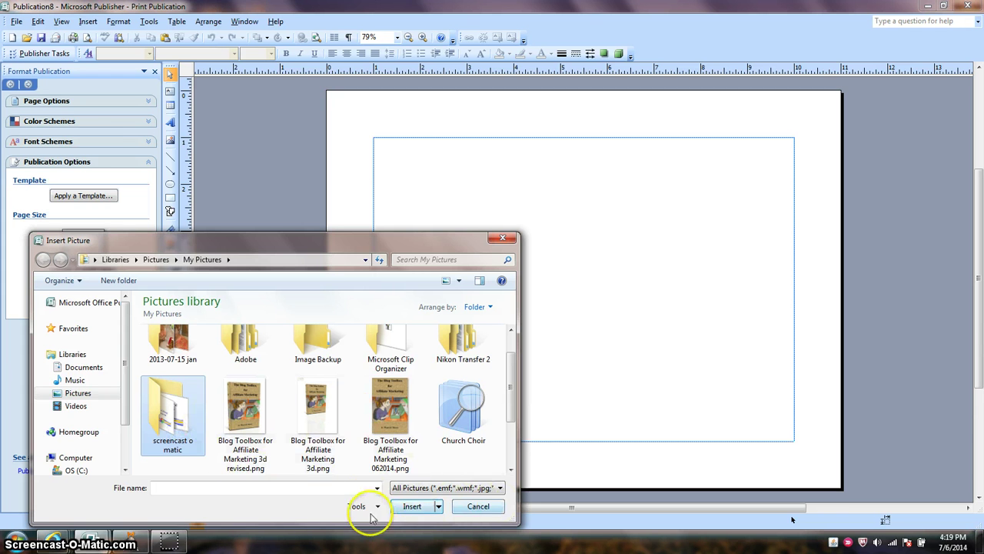
double_click(161, 440)
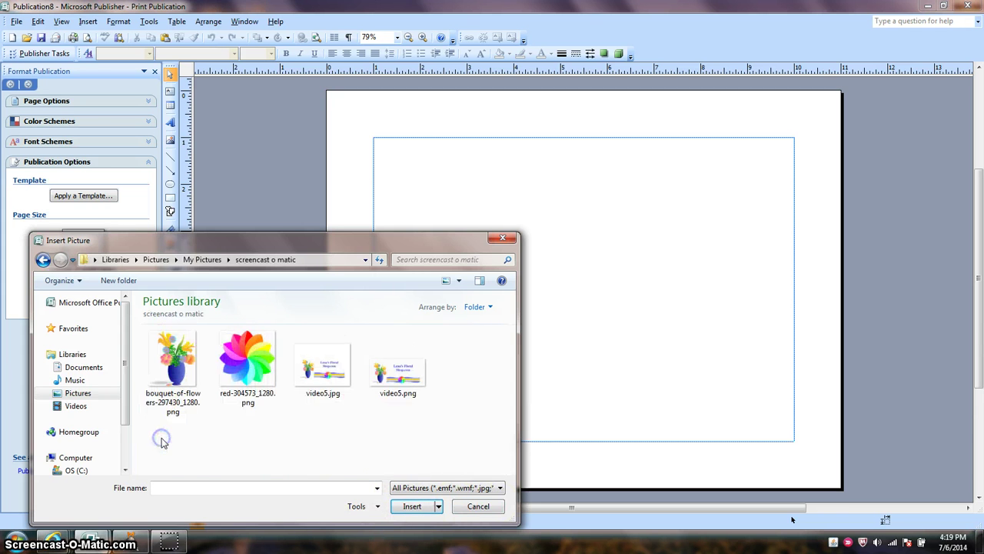
click(185, 350)
click(409, 506)
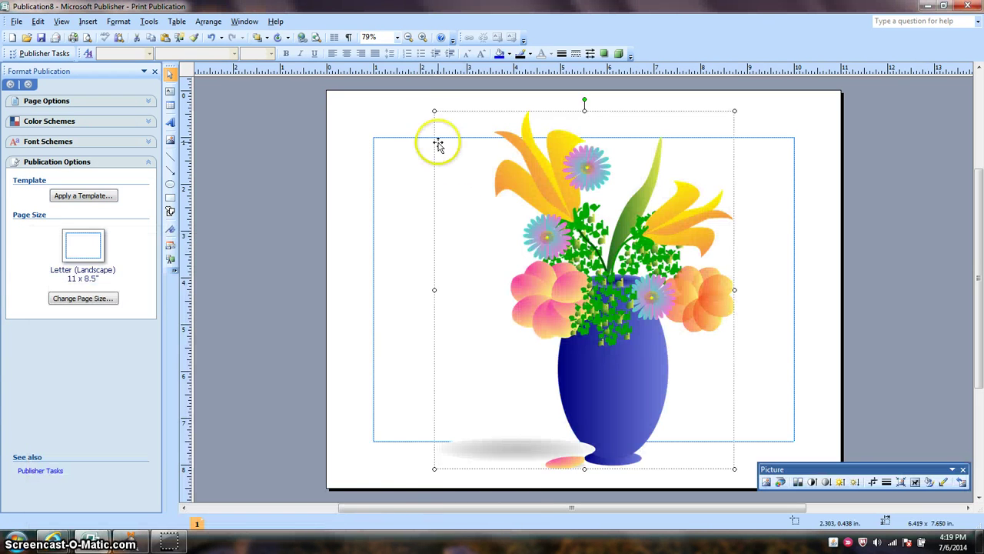
- Shrink the bouquet picture to about 3.1 × 4.25 inches and move it left
drag(434, 111, 551, 270)
drag(594, 307, 422, 245)
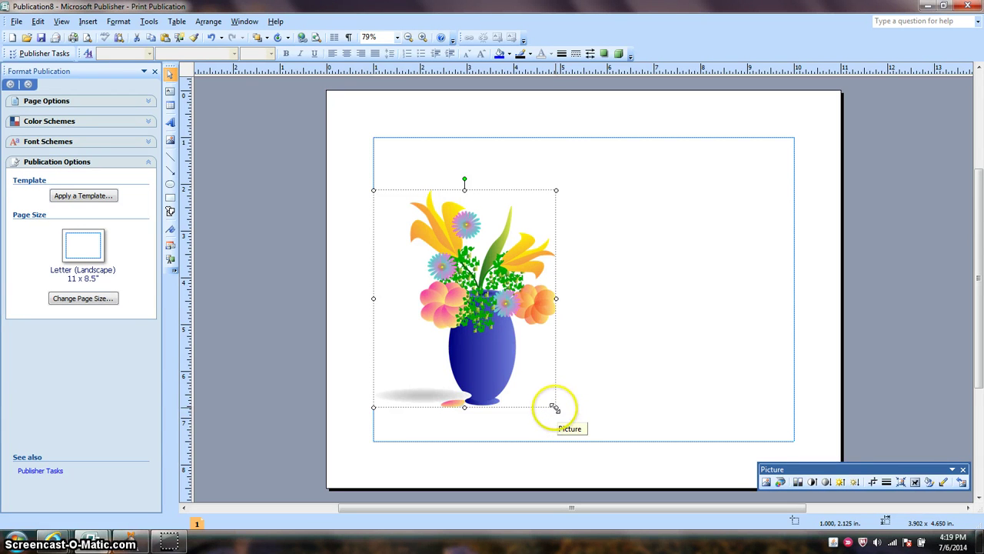
drag(556, 407, 540, 388)
mouse_move(539, 291)
mouse_down()
mouse_move(475, 293)
mouse_move(525, 295)
mouse_up()
click(522, 295)
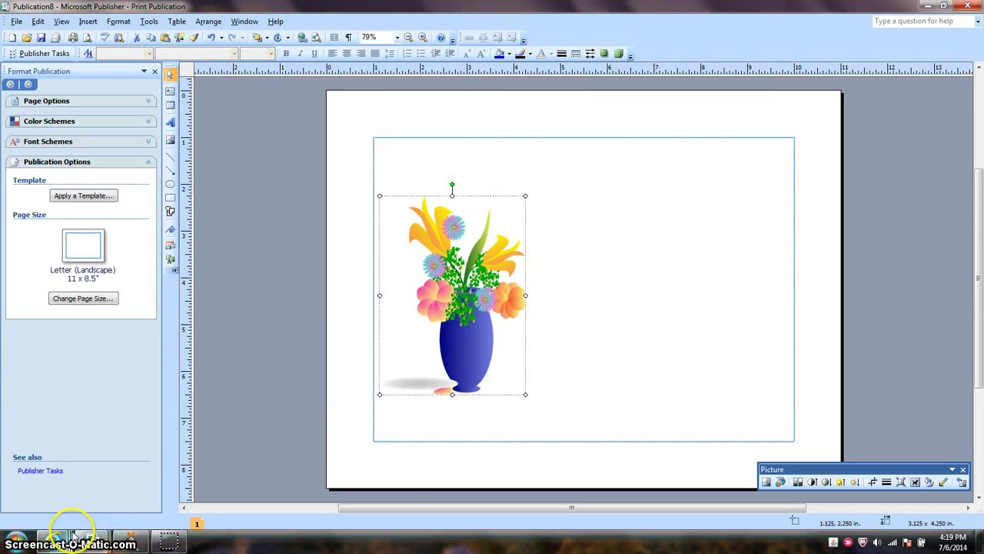
- Switch to the Pixabay browser window and type 'animals' into the image search box
mouse_move(74, 536)
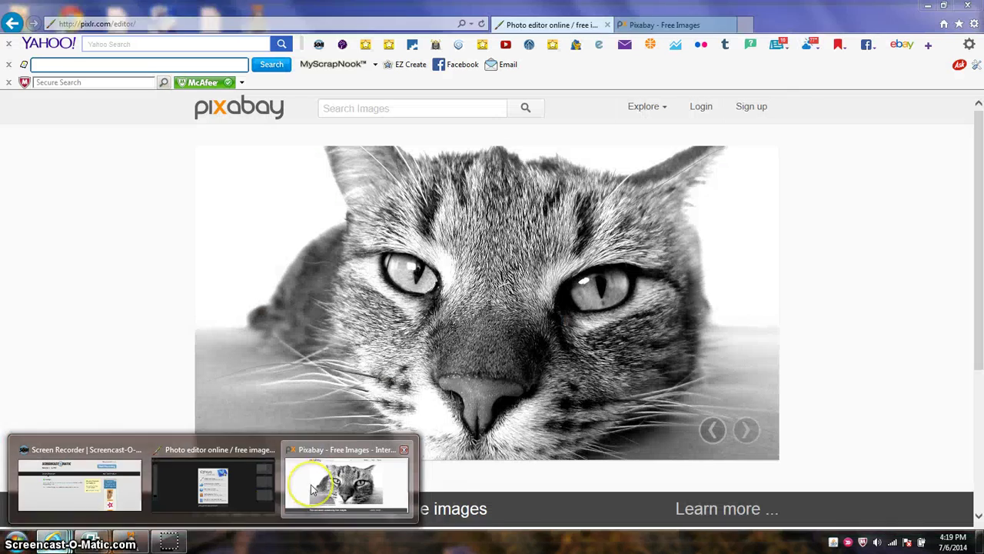
click(313, 489)
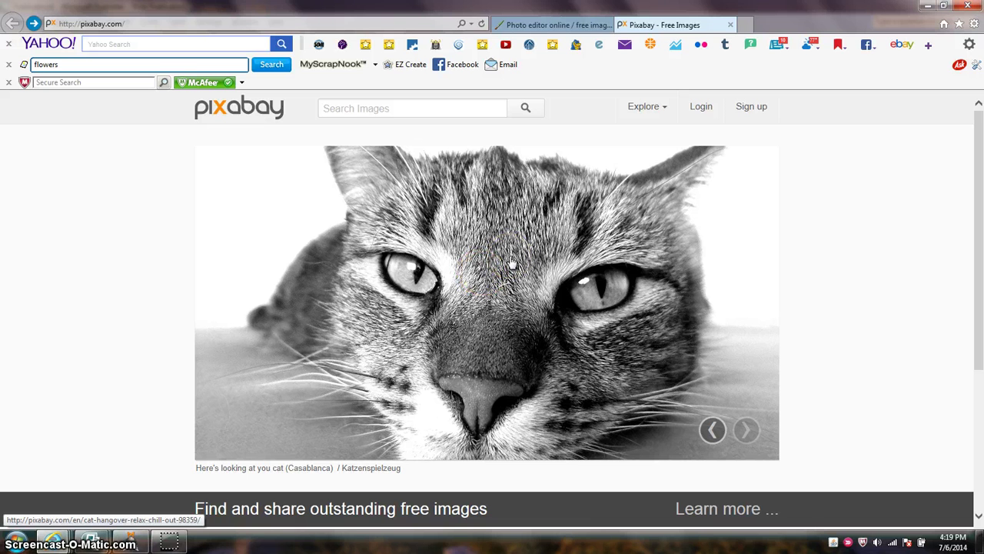
click(495, 210)
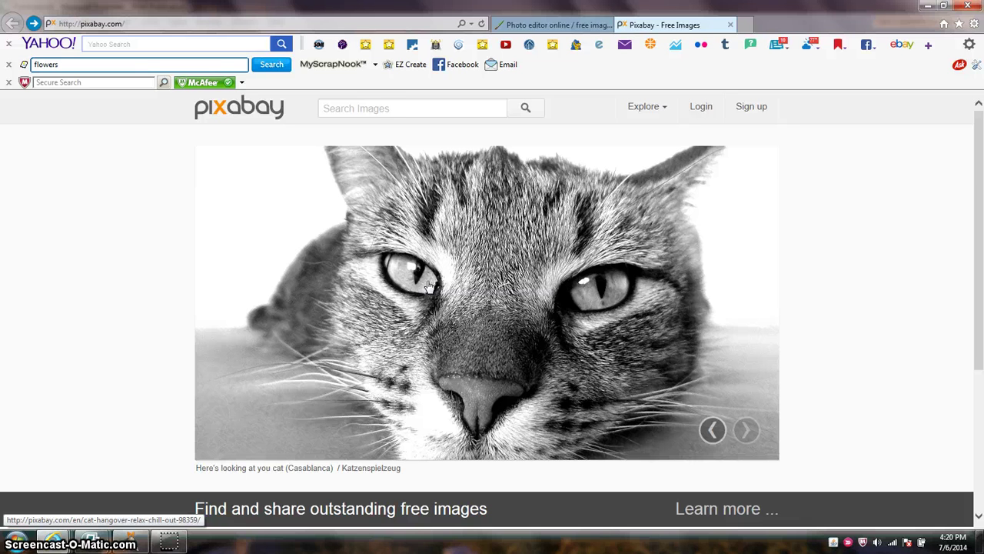
click(376, 101)
text(animals)
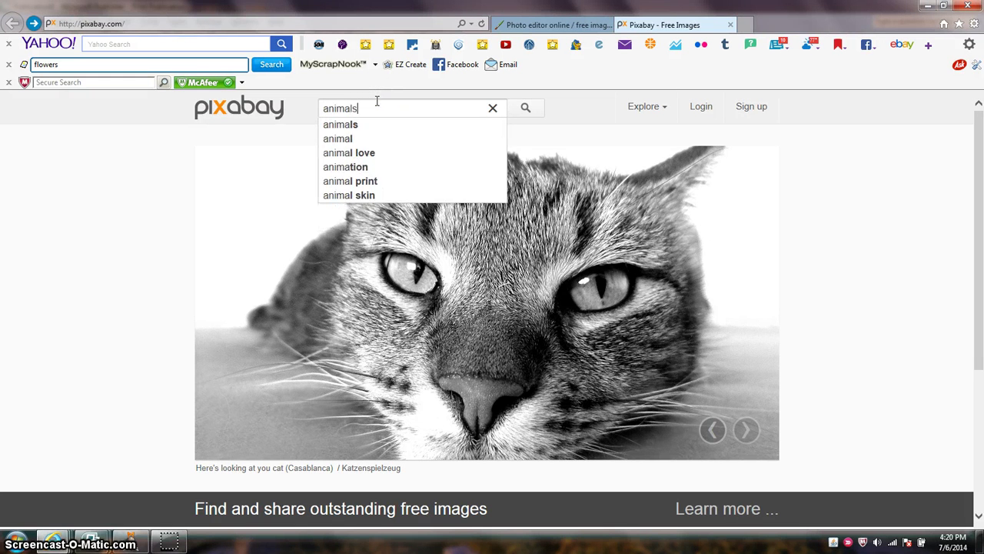
- Run the 'animals' search and scroll through the 15043 results and back up
click(522, 112)
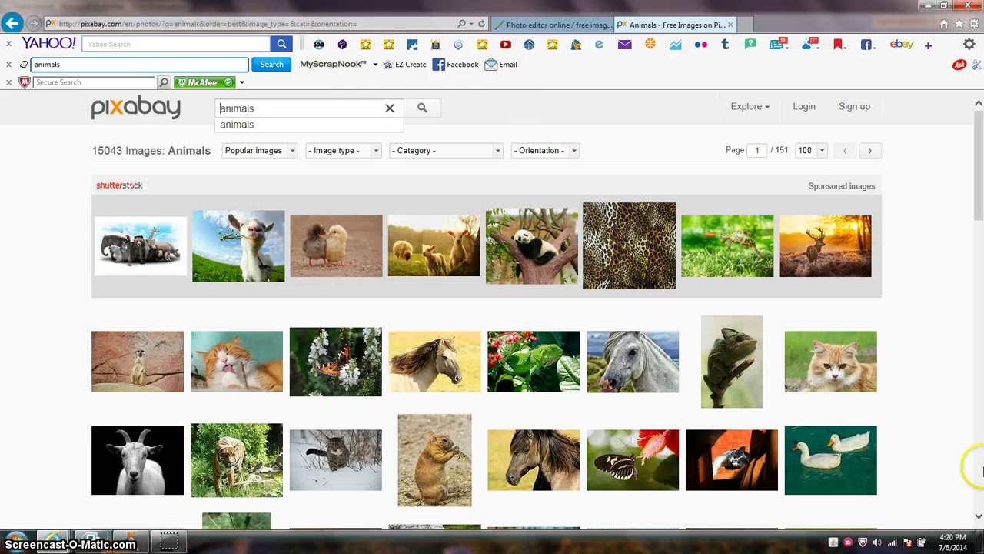
click(979, 515)
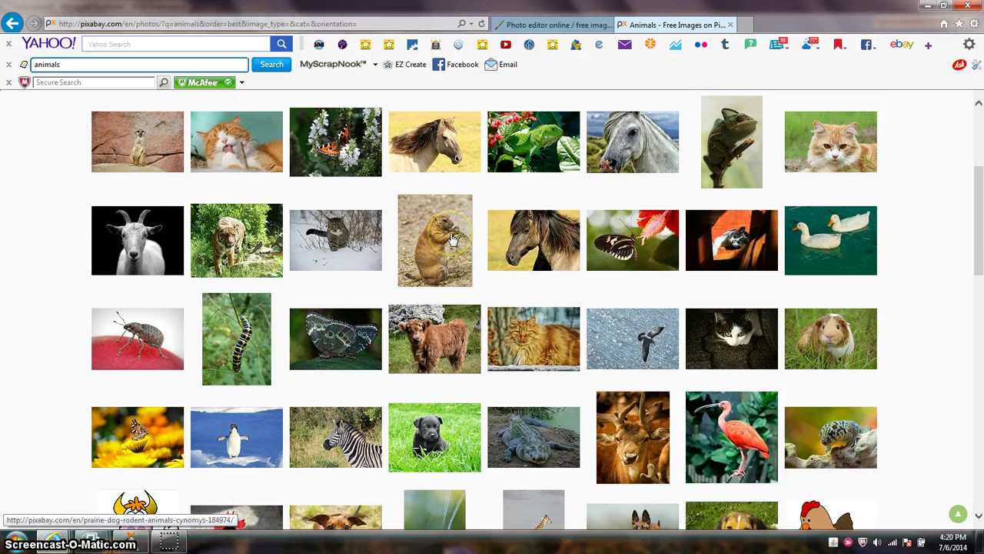
mouse_move(453, 240)
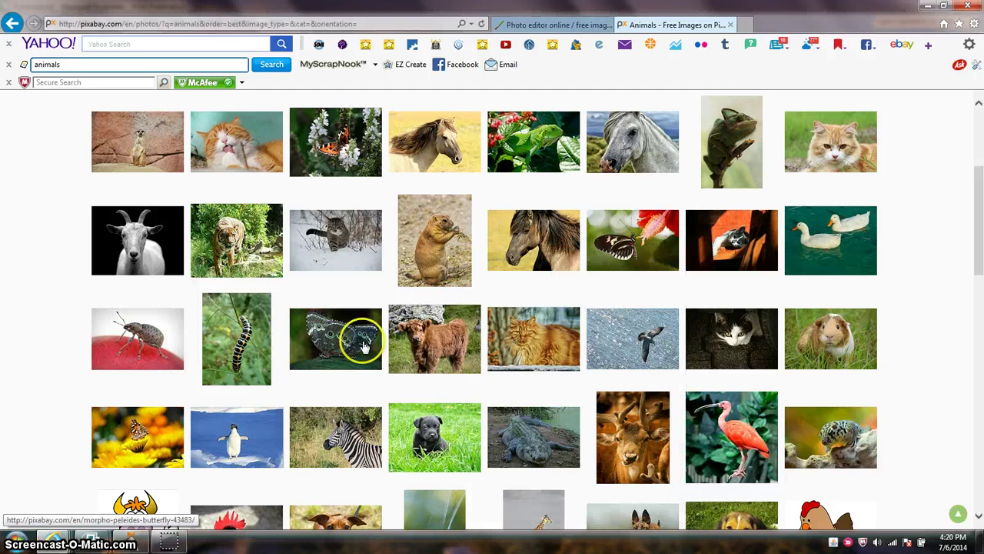
mouse_move(218, 461)
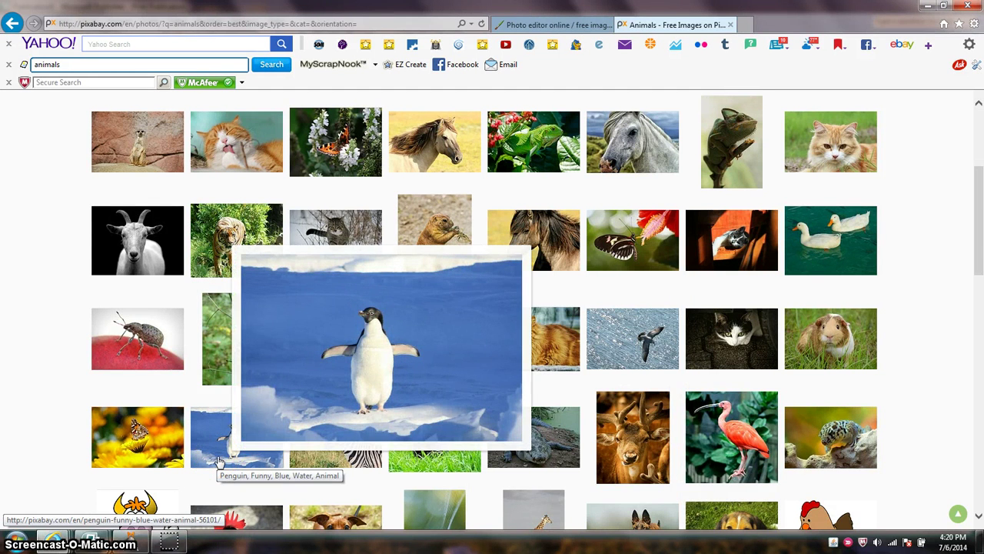
click(978, 108)
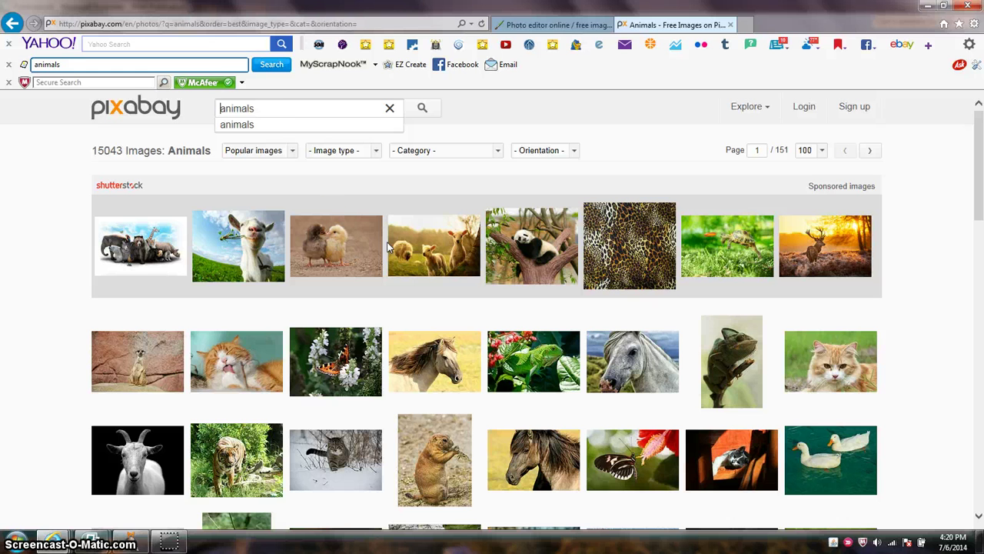
- Back in Publication8, widen the bouquet picture to 3.25 × 4.25 inches at 1.000, 2.250 inches
mouse_move(100, 529)
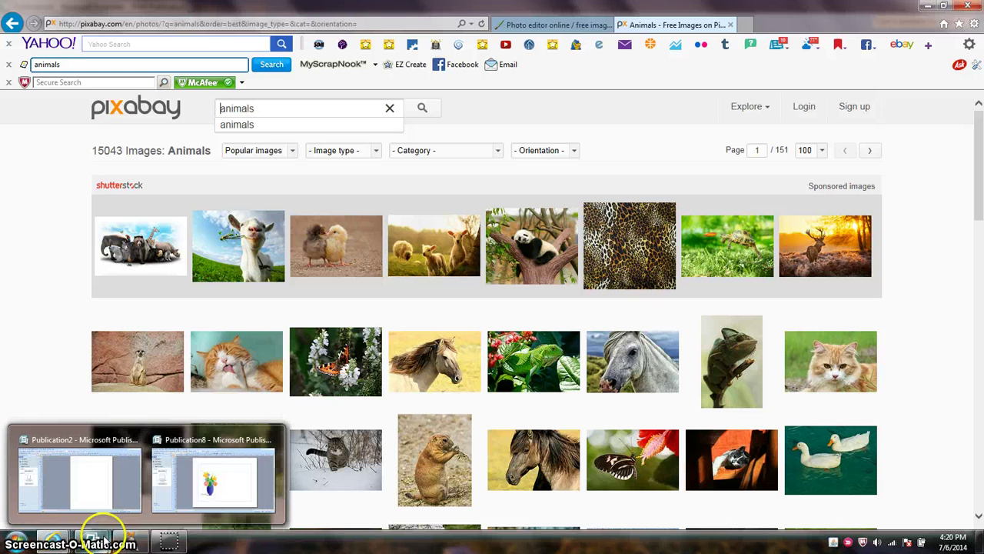
click(223, 483)
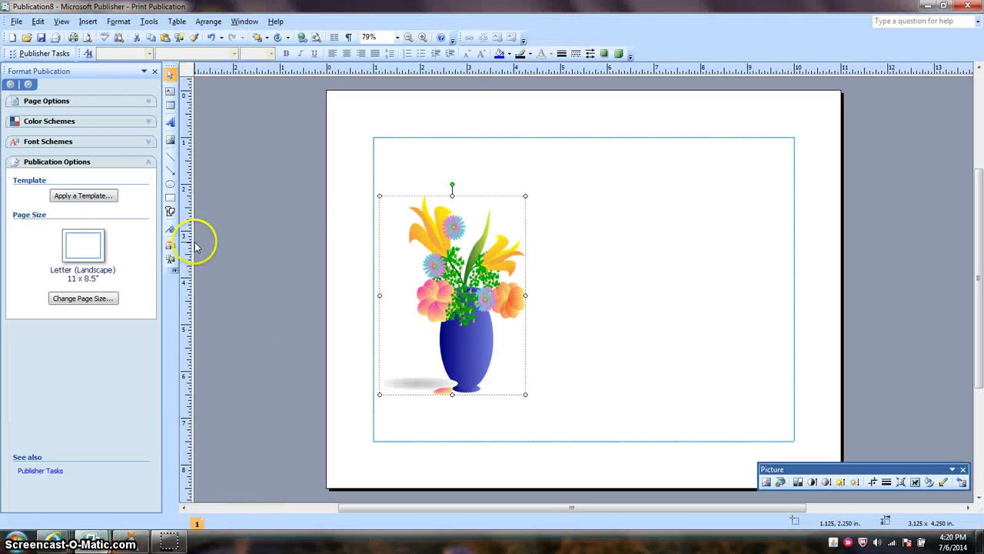
drag(384, 229, 386, 233)
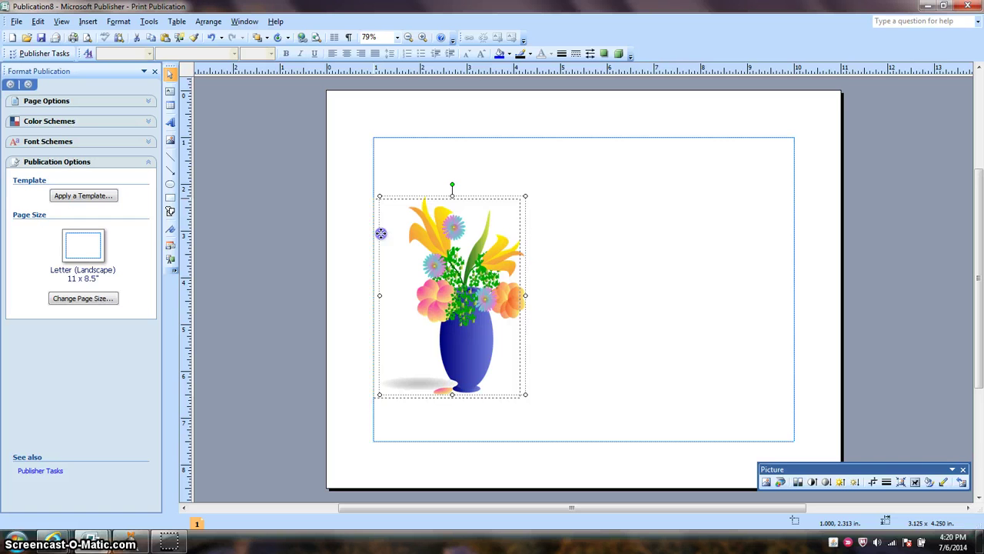
drag(374, 232, 386, 237)
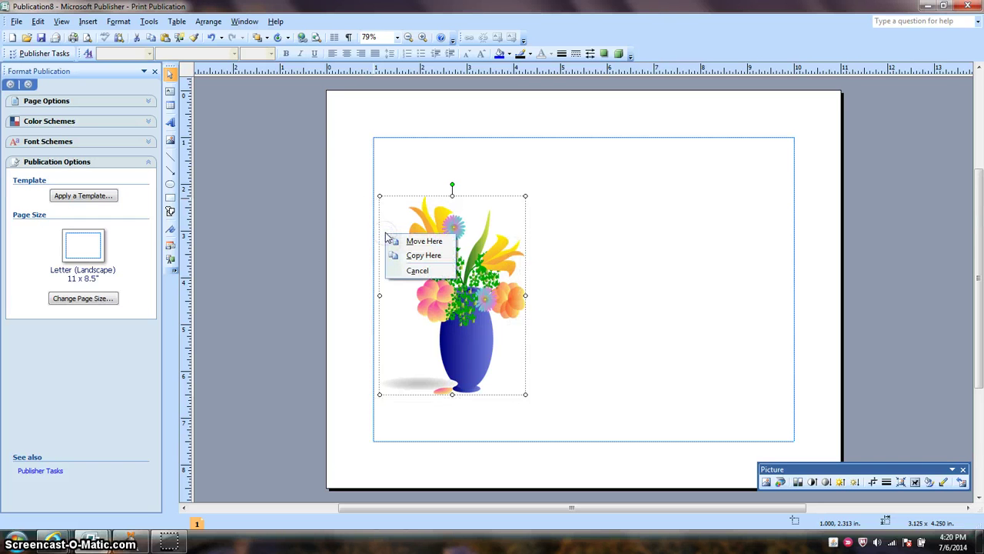
click(379, 295)
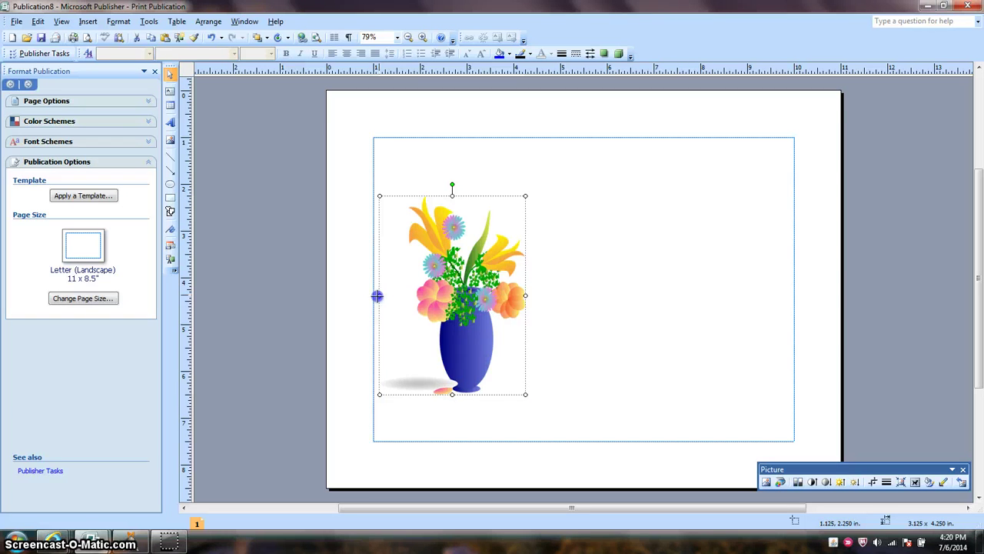
drag(375, 295, 374, 295)
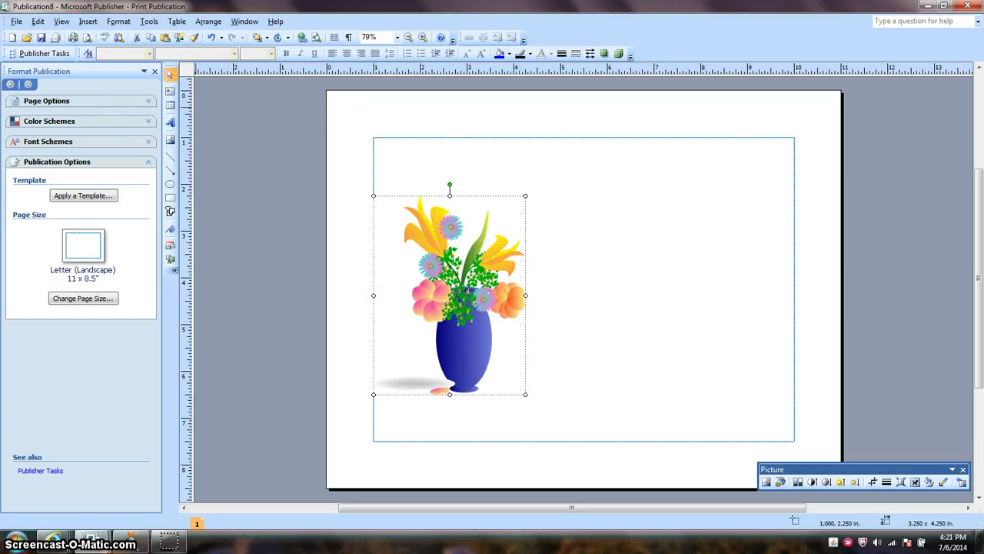
click(170, 90)
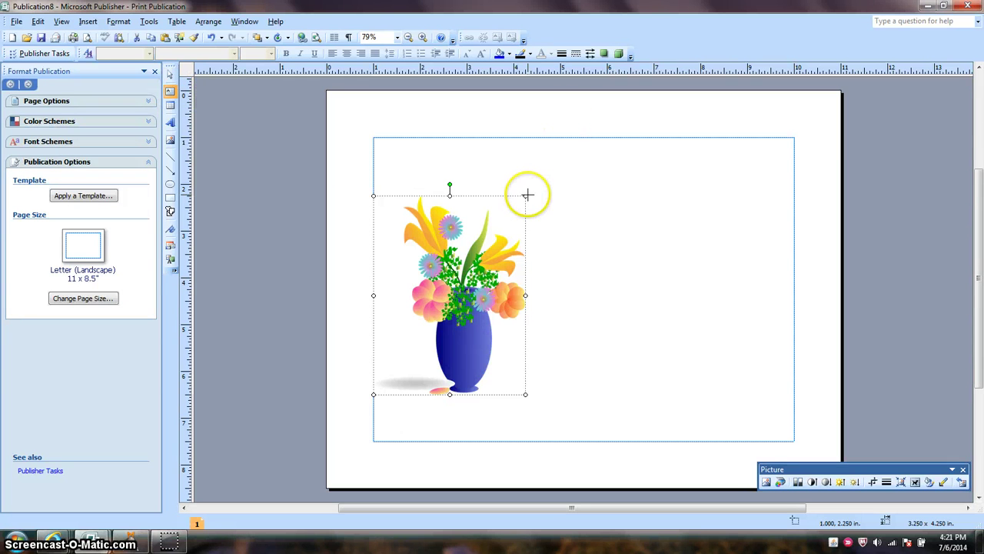
- Draw a 5.75 × 4.25-inch text box beside the bouquet in Baskerville Old Face, 45 pt, bold, centred
drag(526, 196, 793, 396)
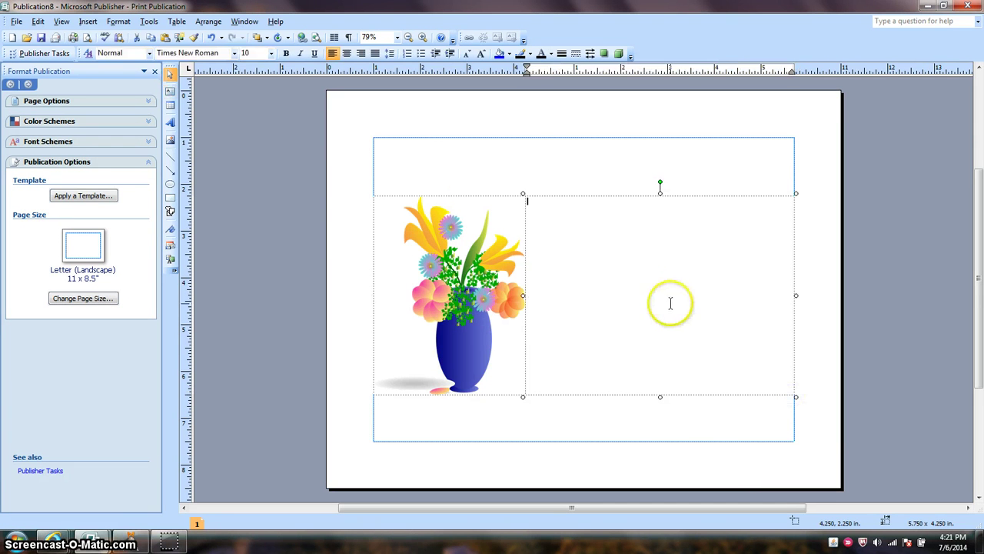
click(234, 55)
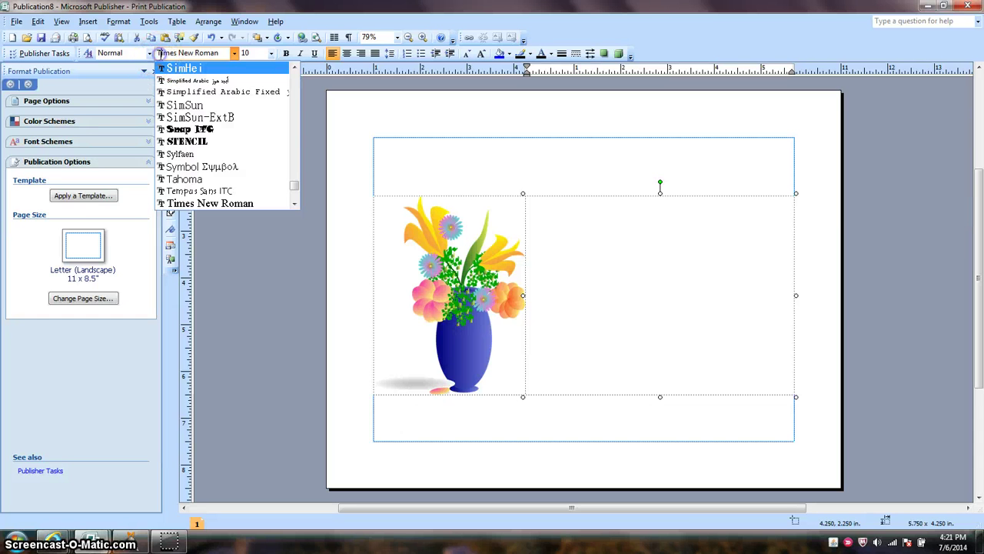
drag(157, 53, 226, 52)
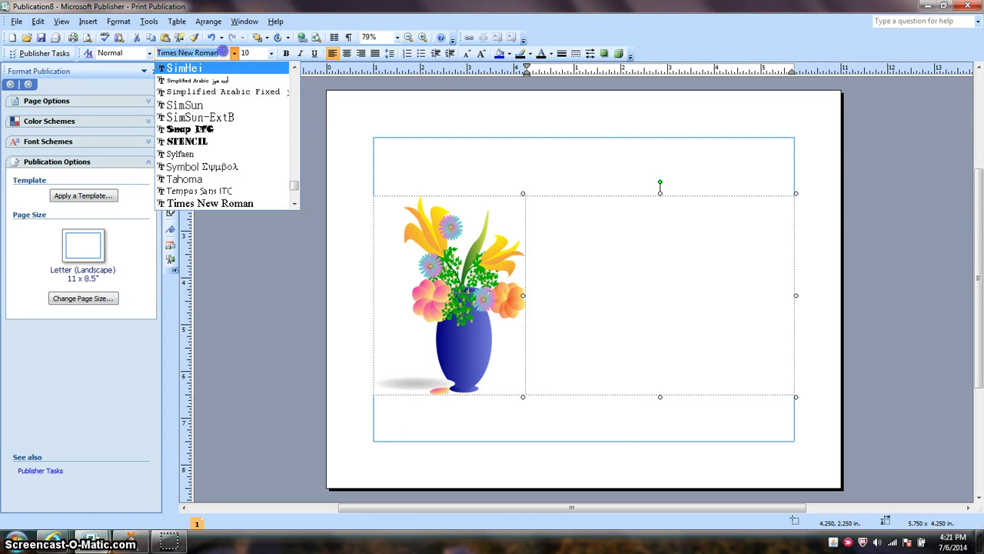
text(b)
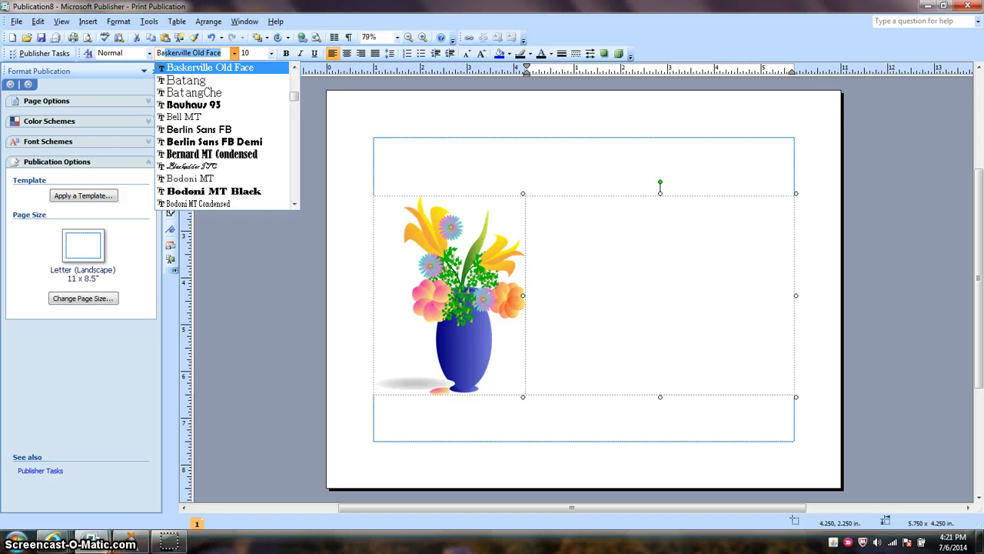
key(Return)
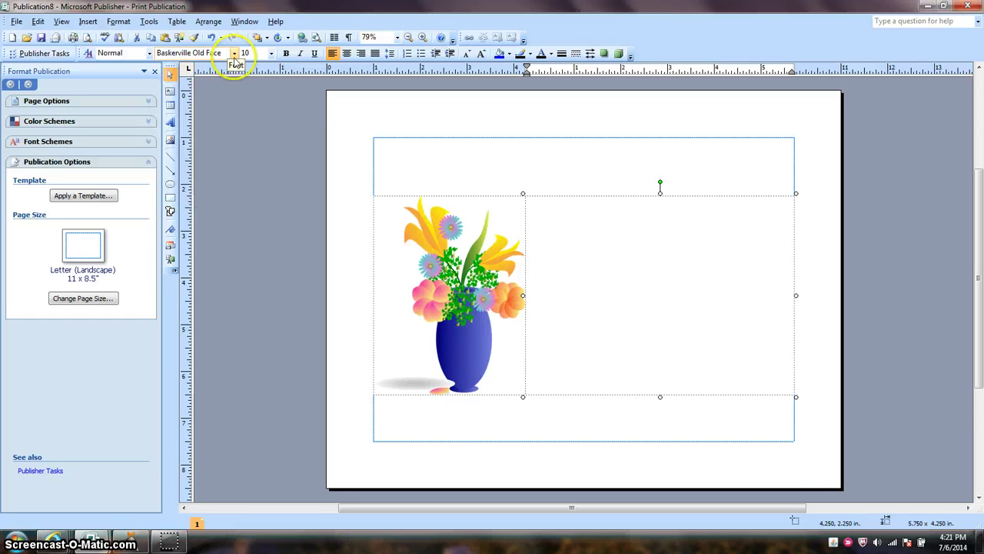
click(244, 53)
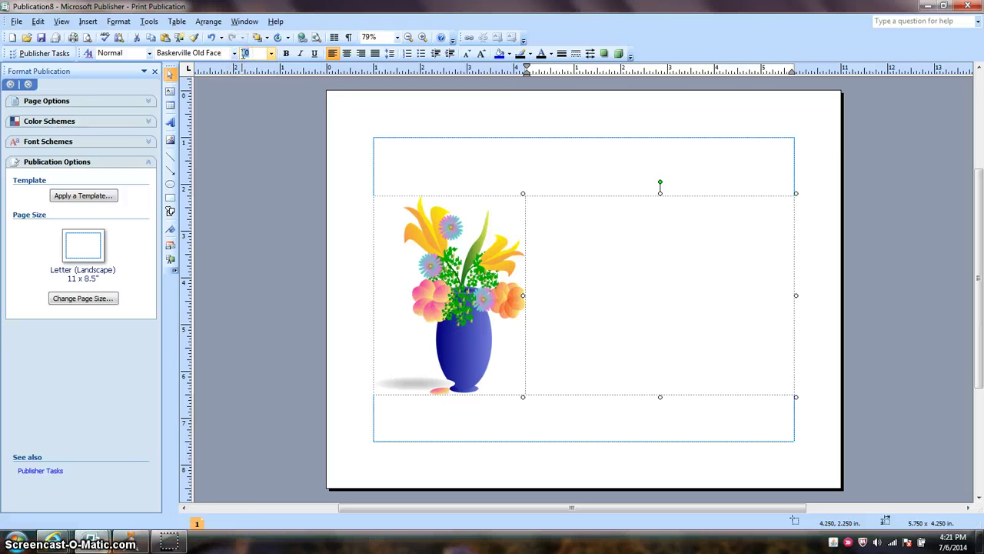
click(285, 54)
click(346, 54)
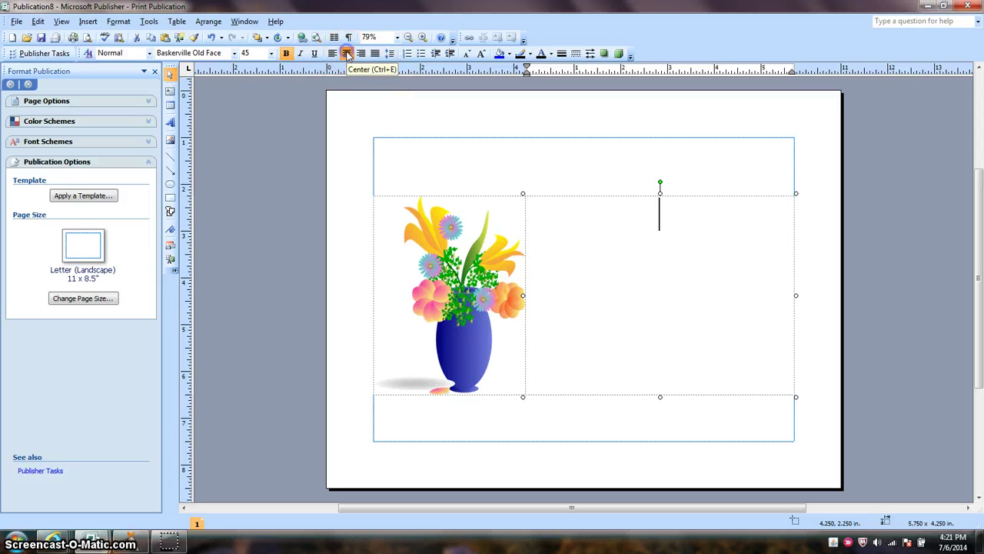
click(552, 54)
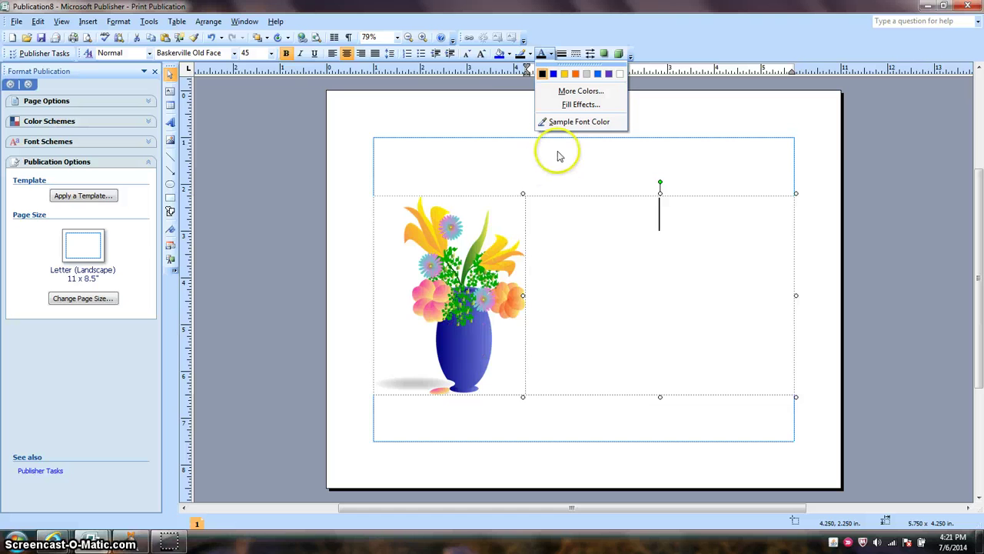
- Pick blue from the More Colors hexagon as the text colour
click(602, 93)
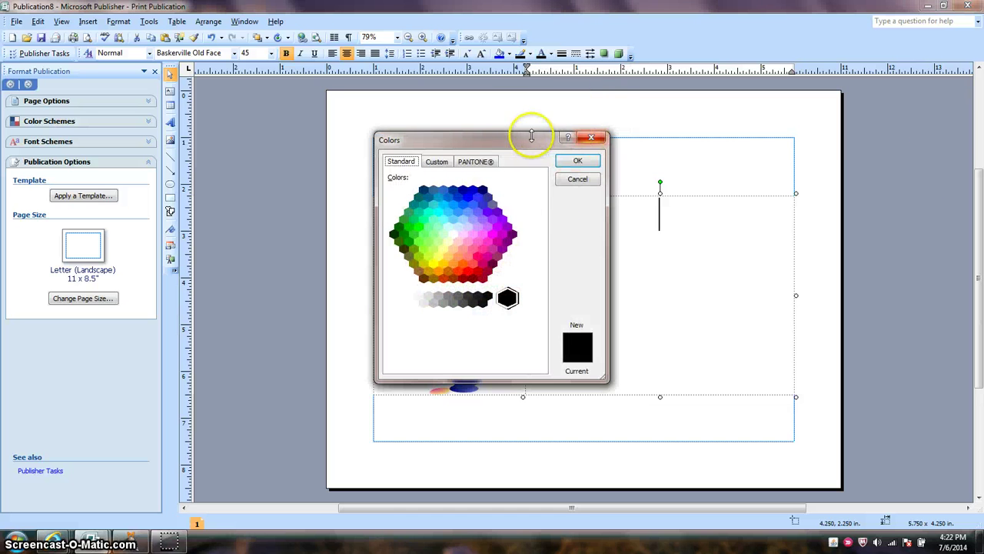
drag(527, 142, 884, 168)
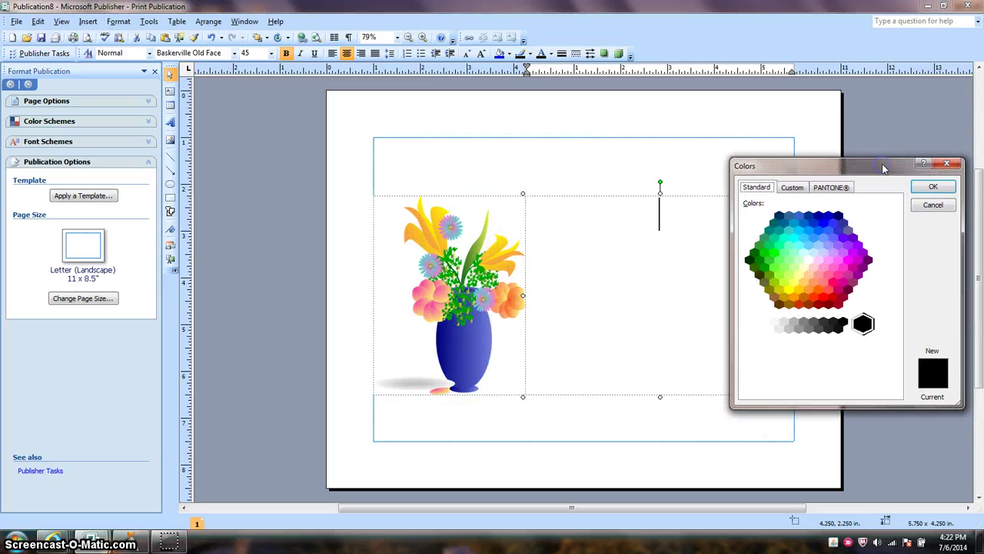
click(835, 226)
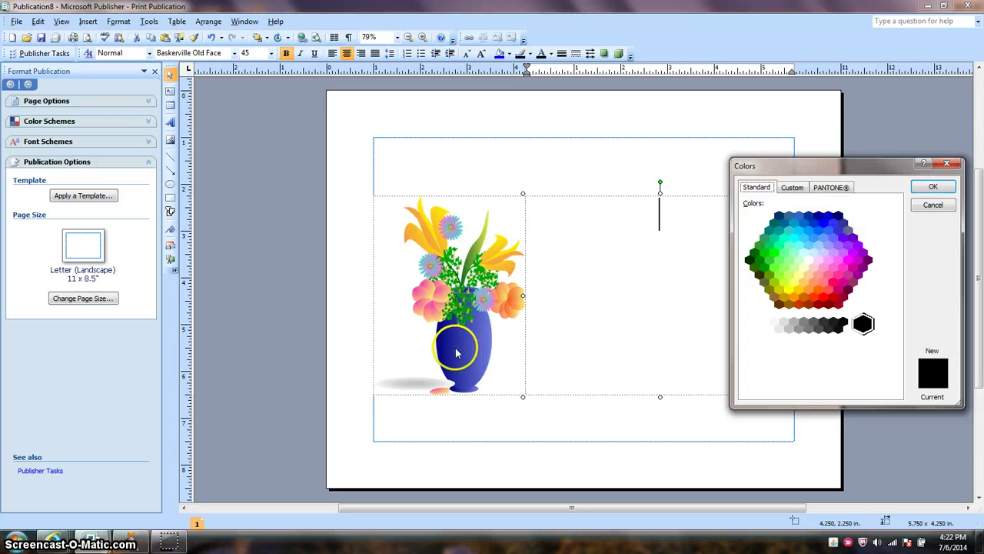
click(835, 225)
click(940, 187)
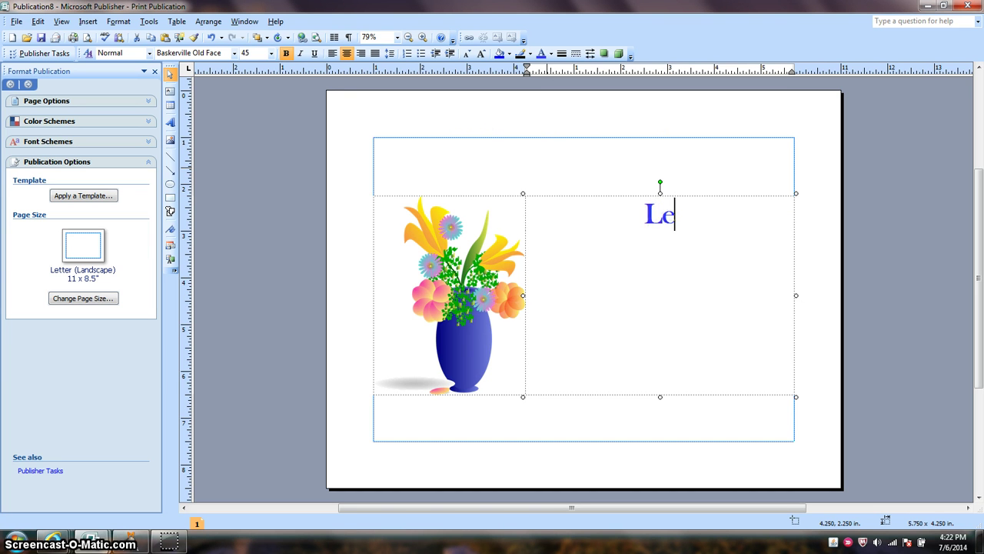
- Type 'Lena's Floral' and 'Shop.com' on two lines in the text box
text(a's )
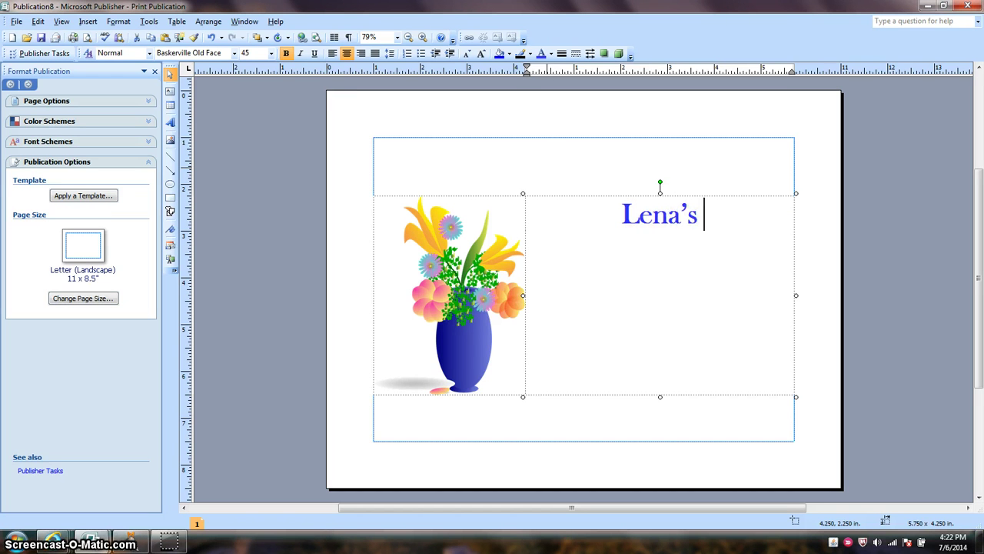
text(Floral)
key(Return)
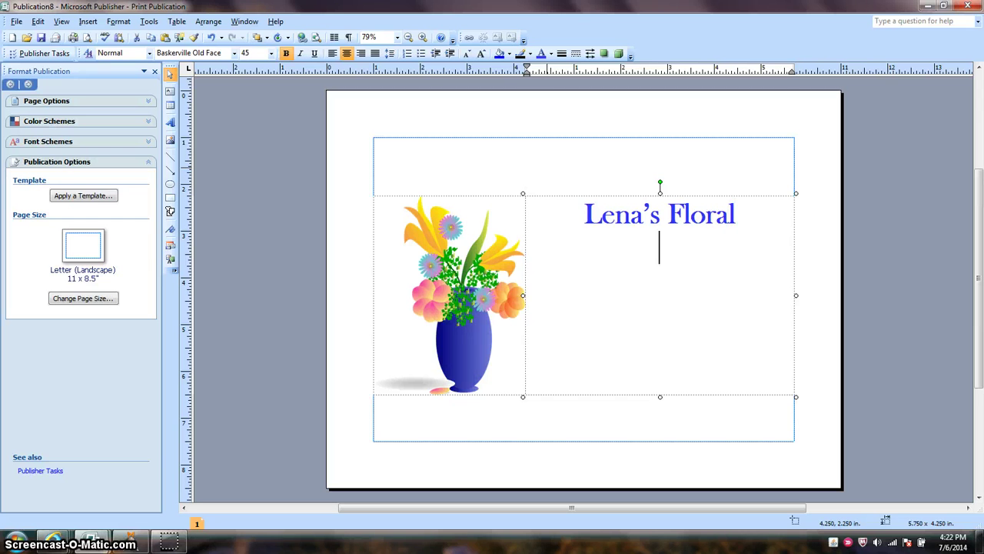
text(Shop.com)
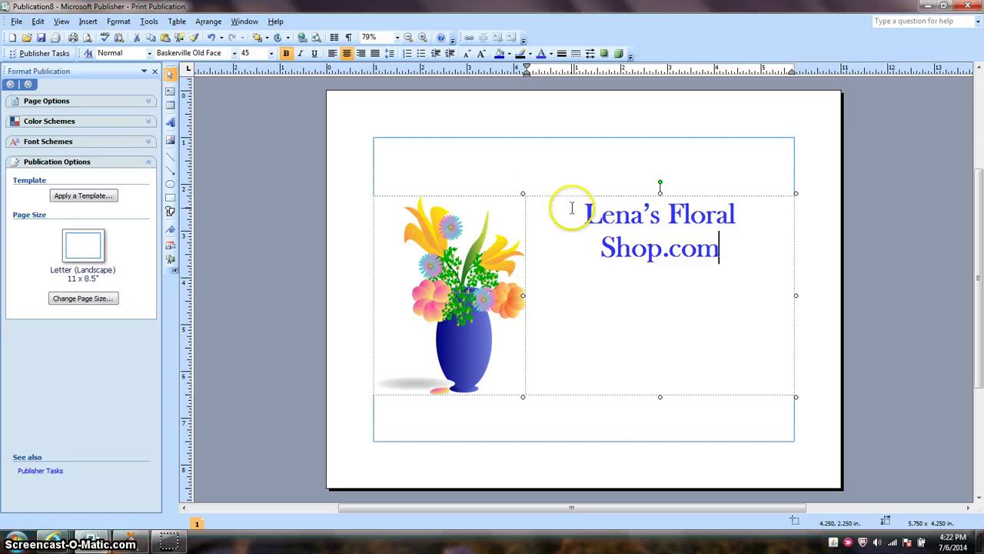
- Give the shop name text a 90% shade of blue
drag(573, 209, 725, 260)
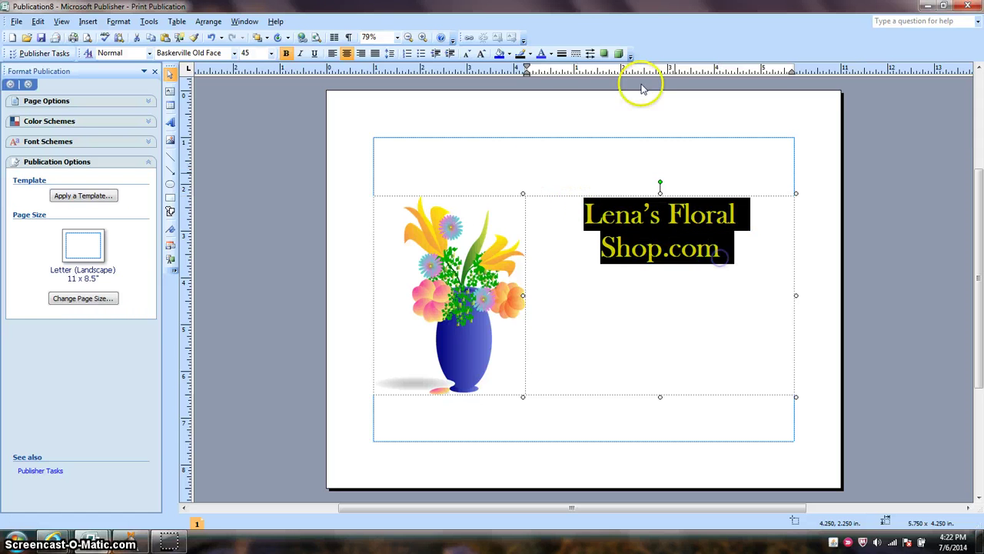
click(551, 55)
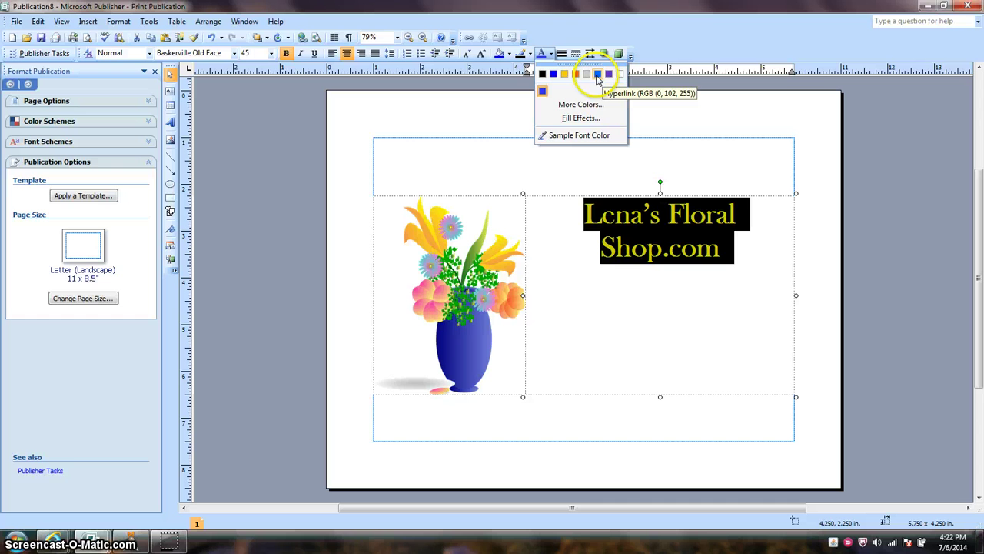
click(575, 118)
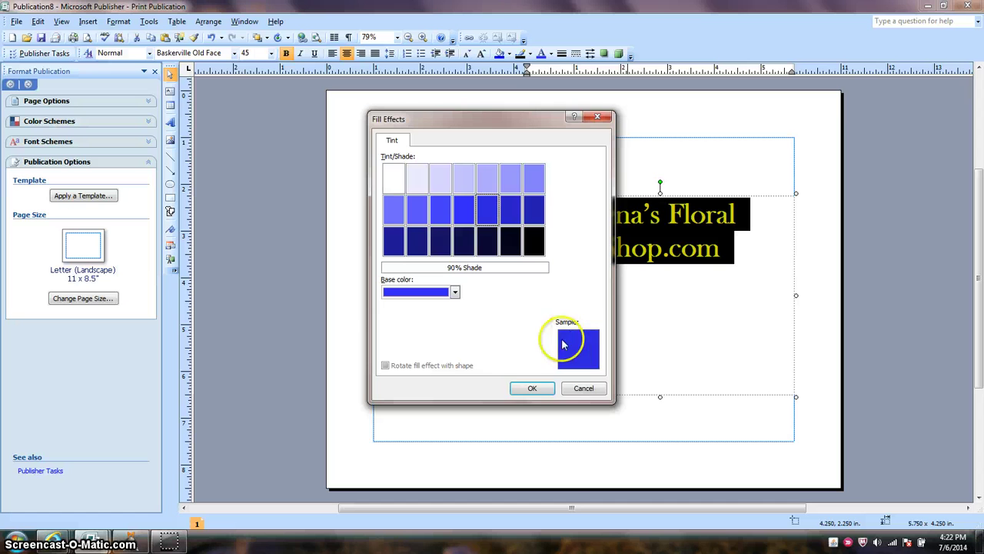
click(532, 390)
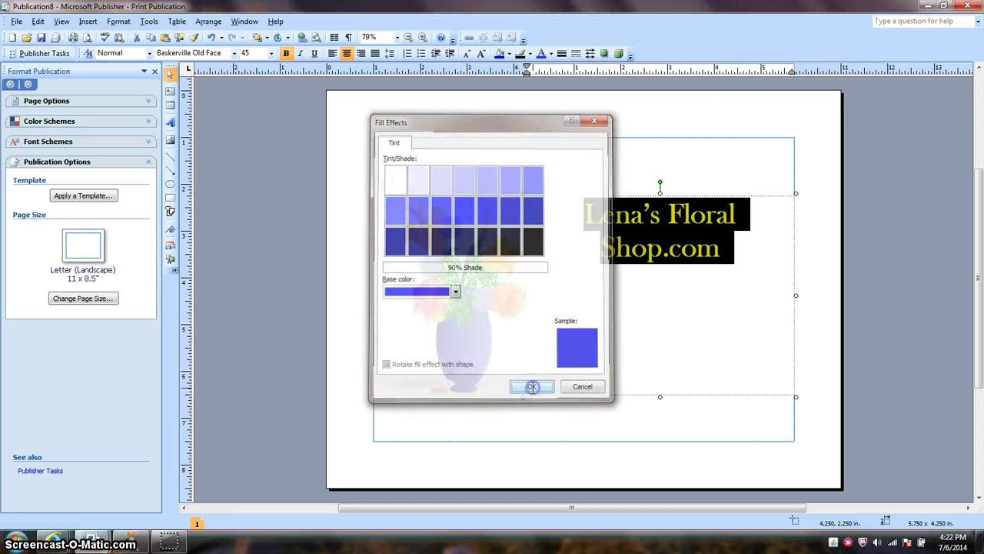
click(617, 324)
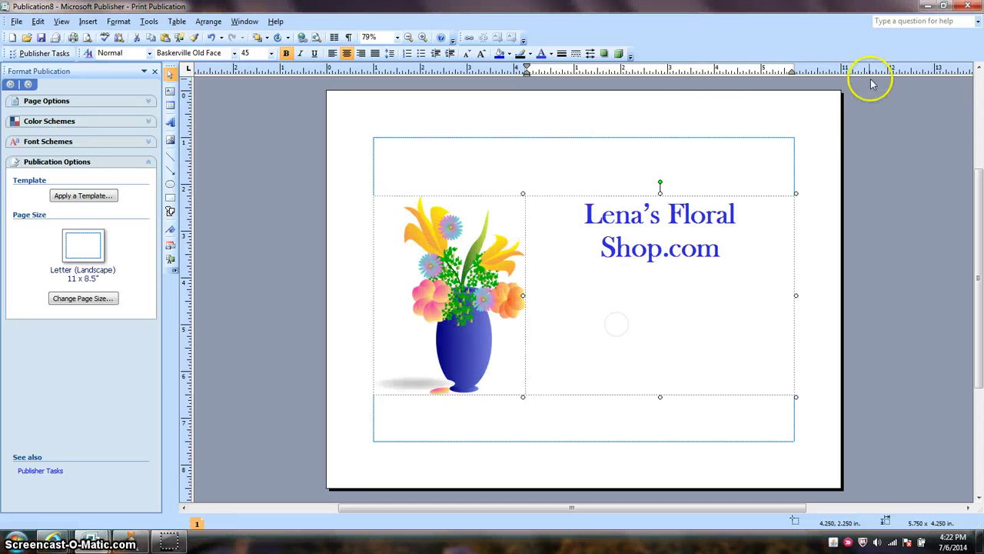
click(868, 131)
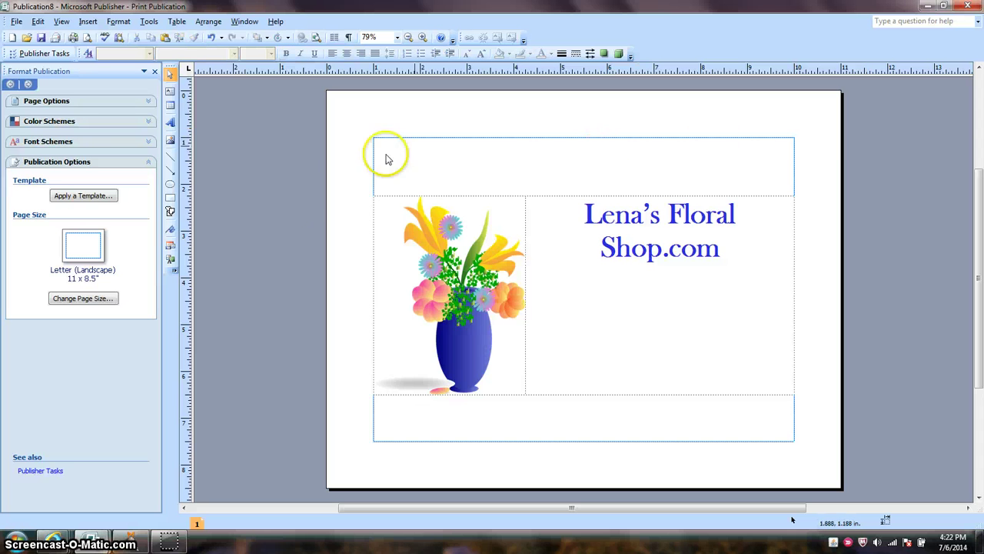
- Draw a 5.75 × 1.125-inch Wave banner below the shop name and adjust its wave depth
click(171, 212)
mouse_move(111, 283)
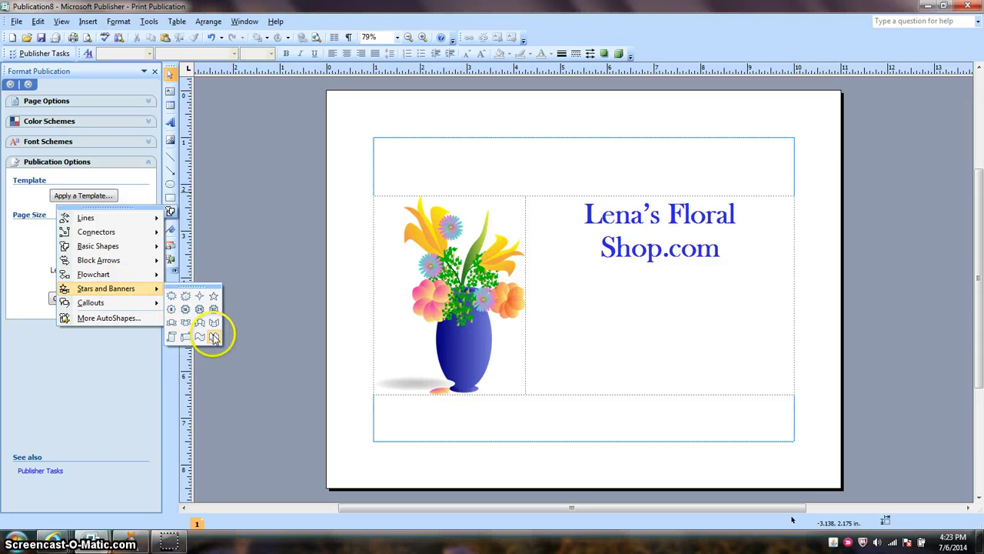
click(214, 336)
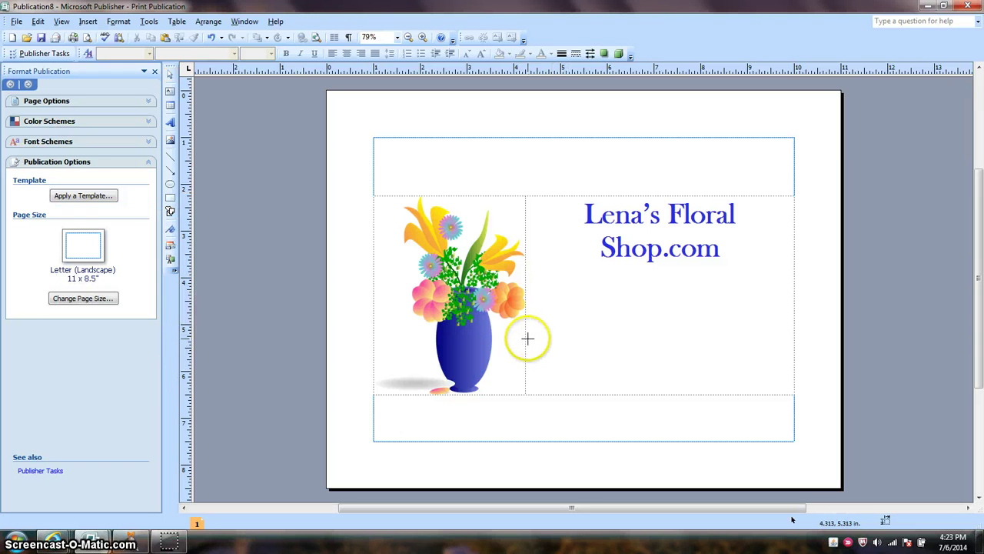
mouse_move(526, 336)
mouse_down()
mouse_move(666, 341)
mouse_move(794, 389)
mouse_up()
drag(718, 377, 719, 384)
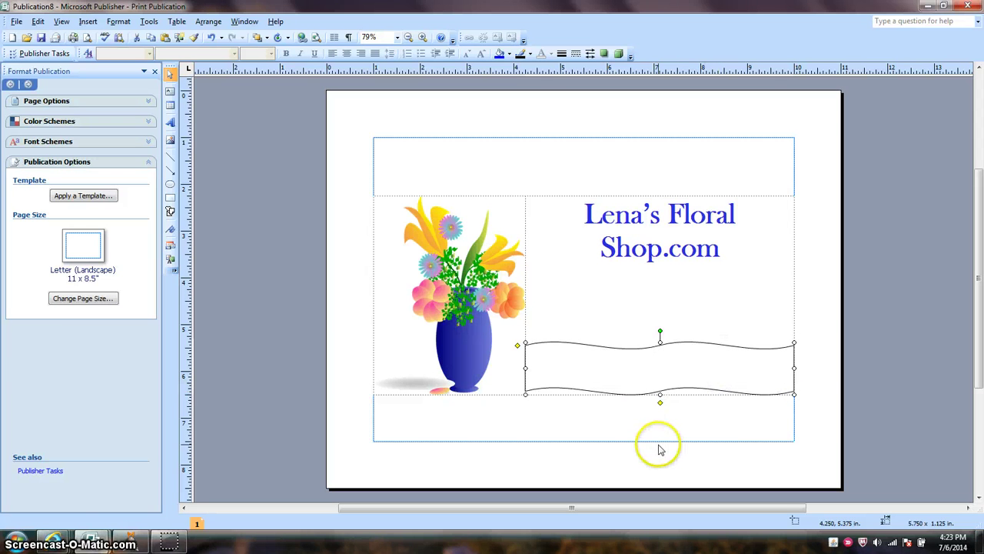
click(631, 379)
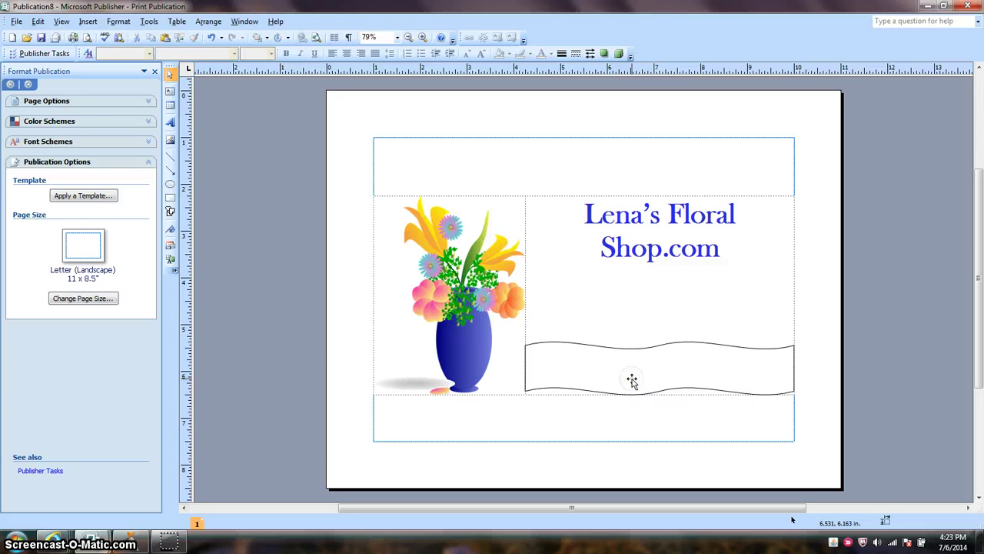
click(631, 379)
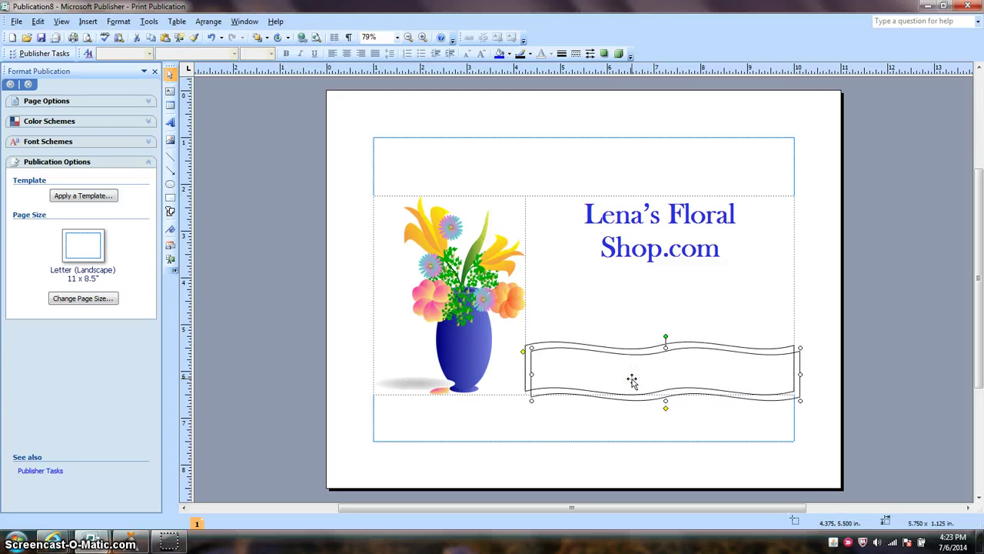
click(665, 399)
drag(665, 387, 687, 345)
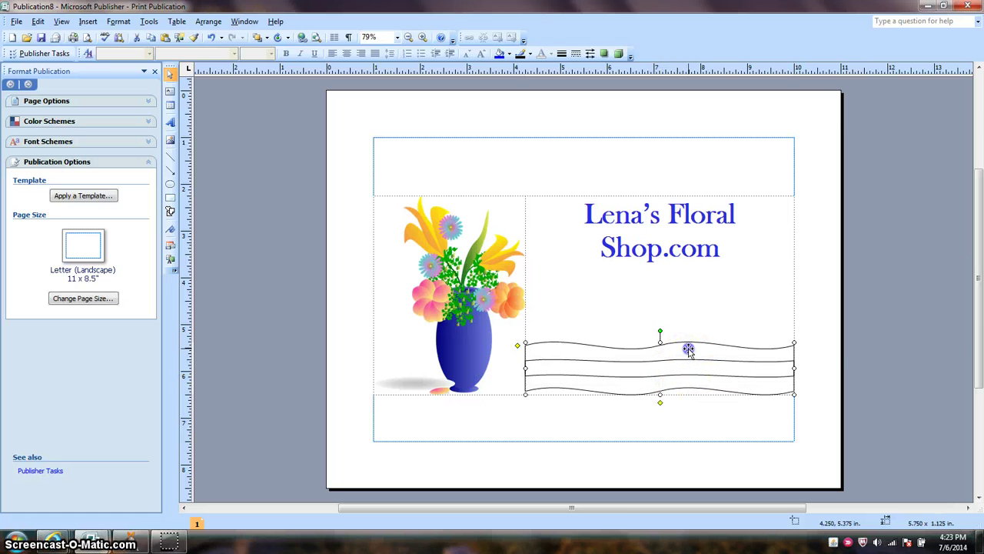
- Remove the banner's outline and give it a two-colour blue-to-white gradient fill
click(498, 54)
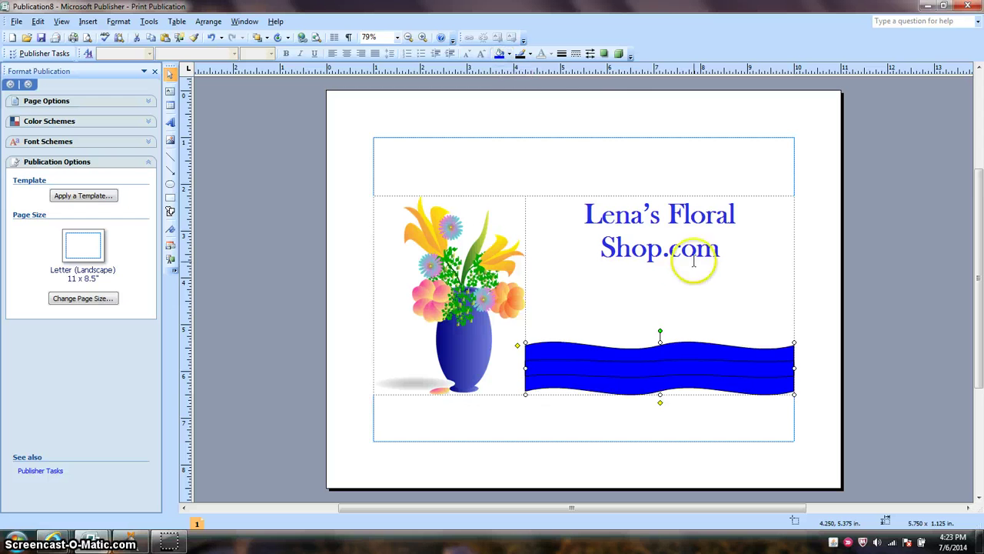
click(564, 58)
click(578, 69)
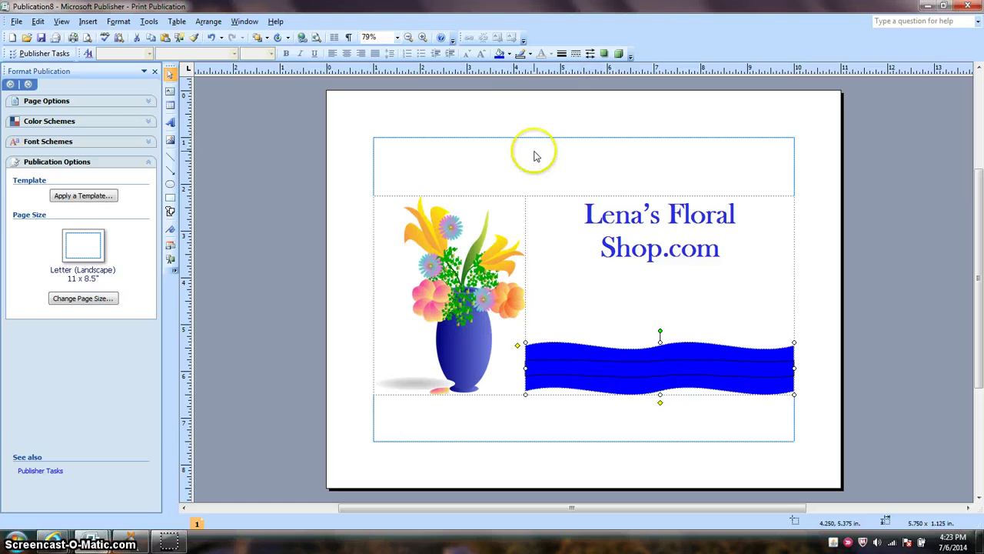
click(511, 53)
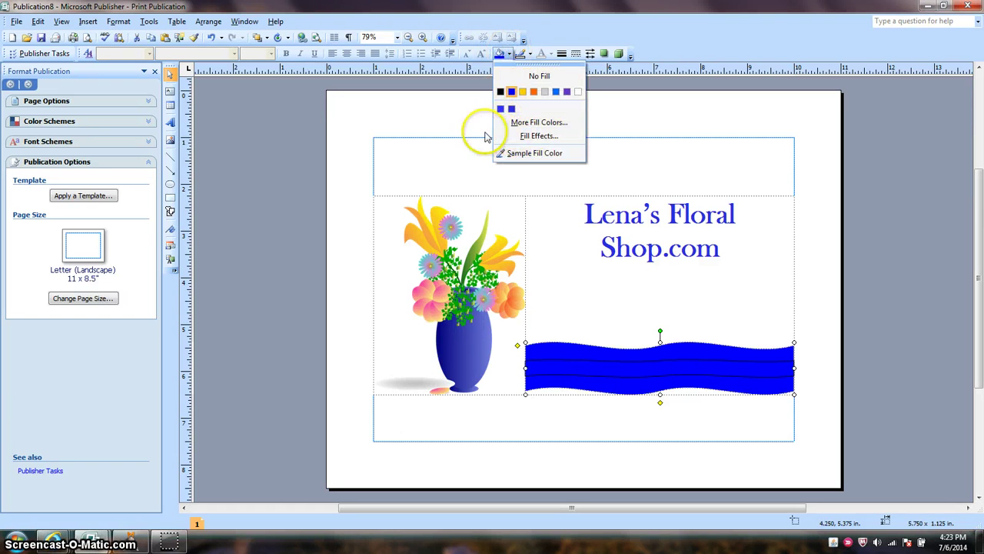
click(529, 138)
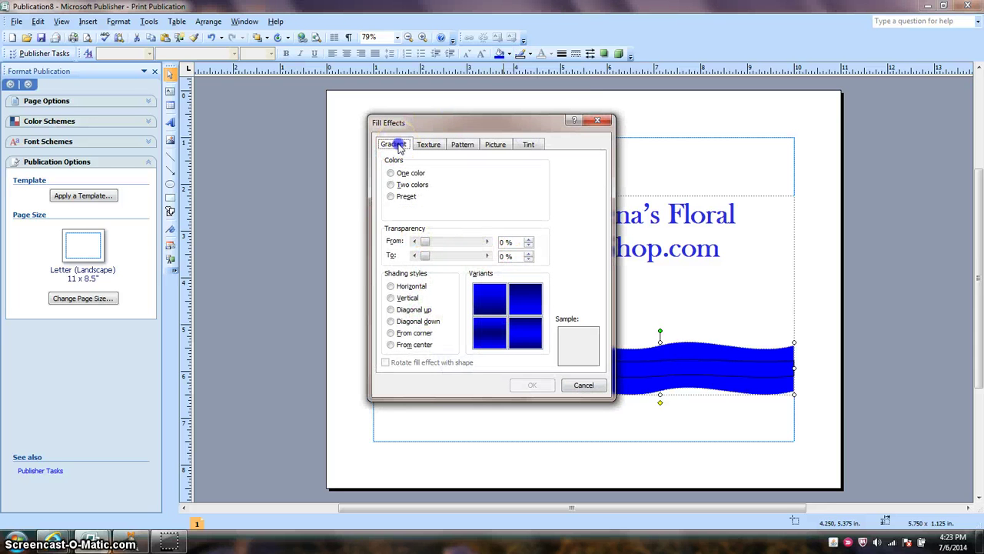
click(391, 186)
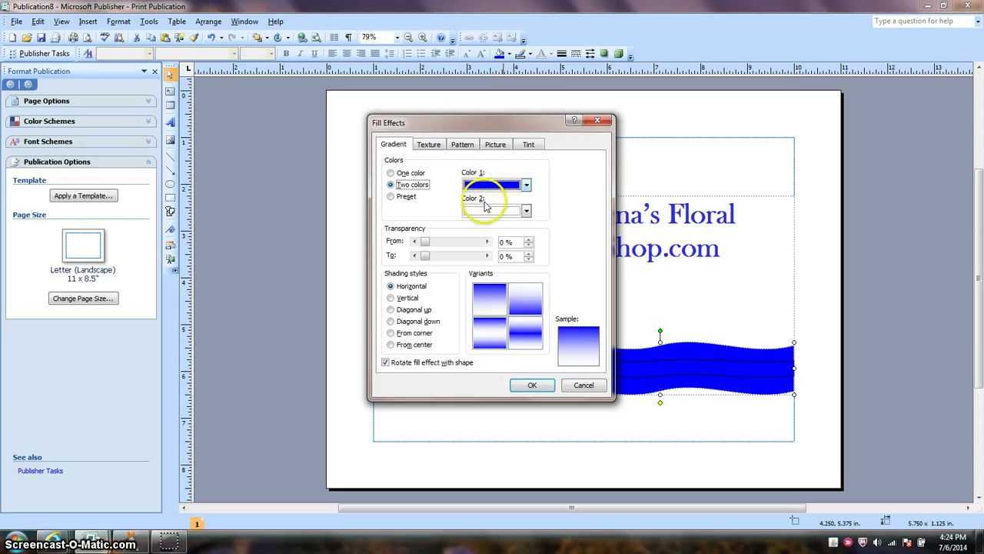
click(496, 334)
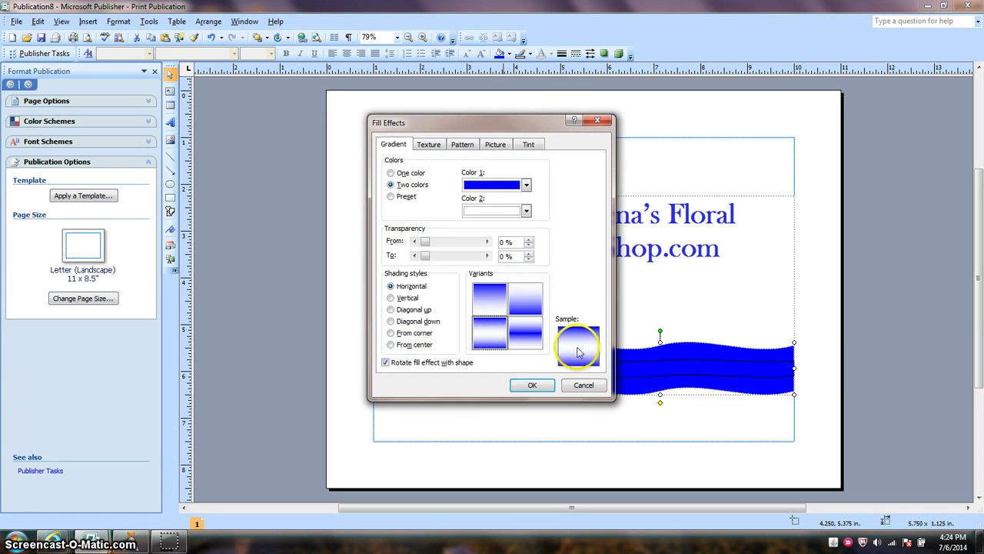
click(520, 387)
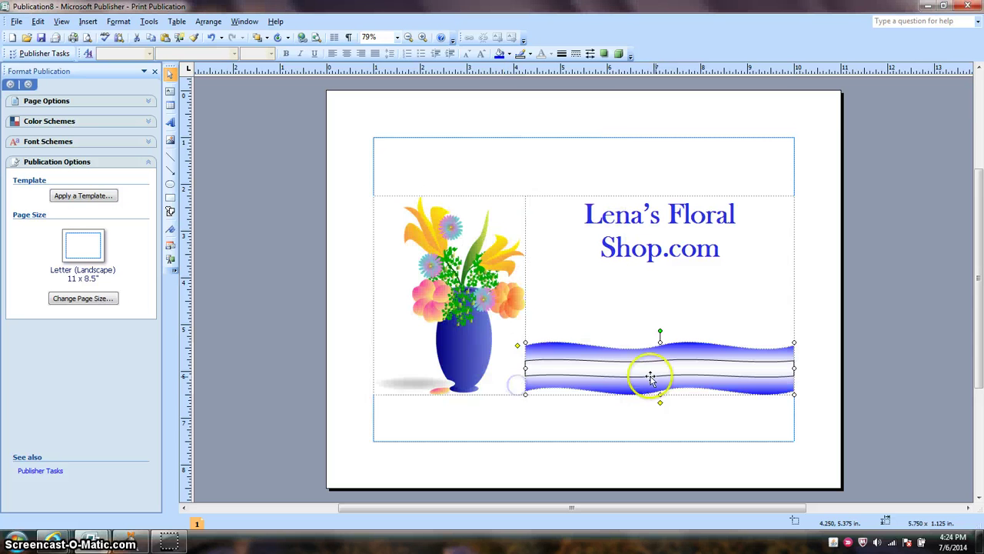
- Fill the banner's thin middle band with gold and remove its outline
click(655, 363)
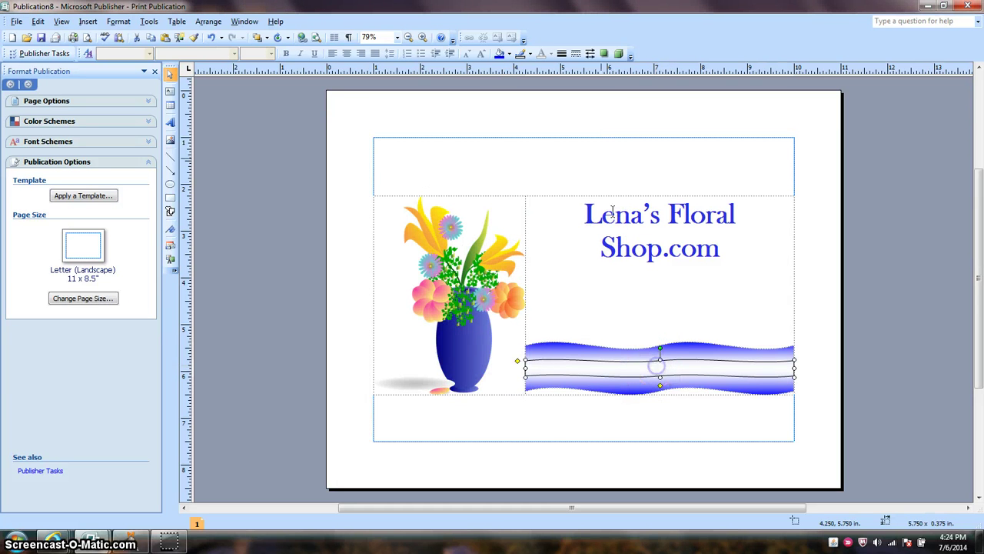
click(509, 55)
click(522, 91)
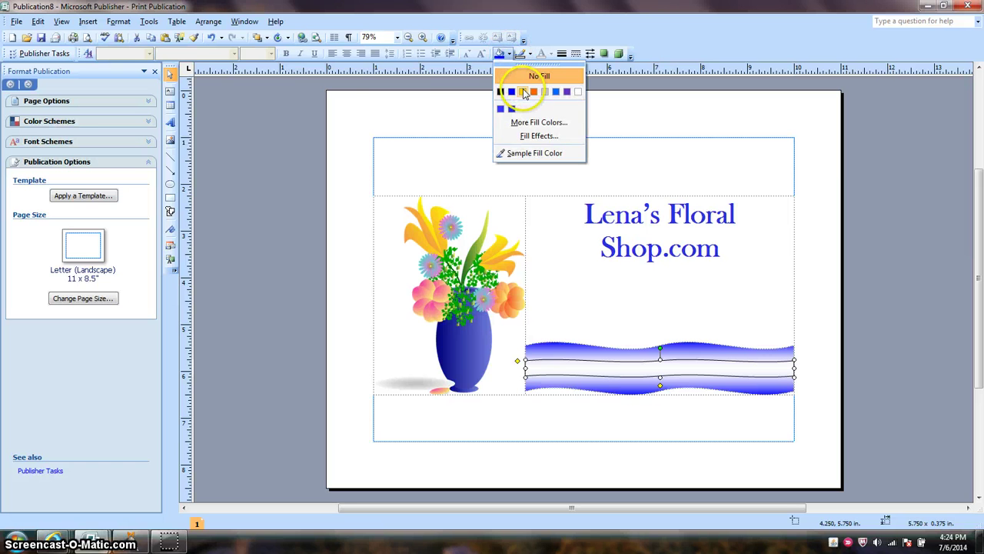
click(523, 93)
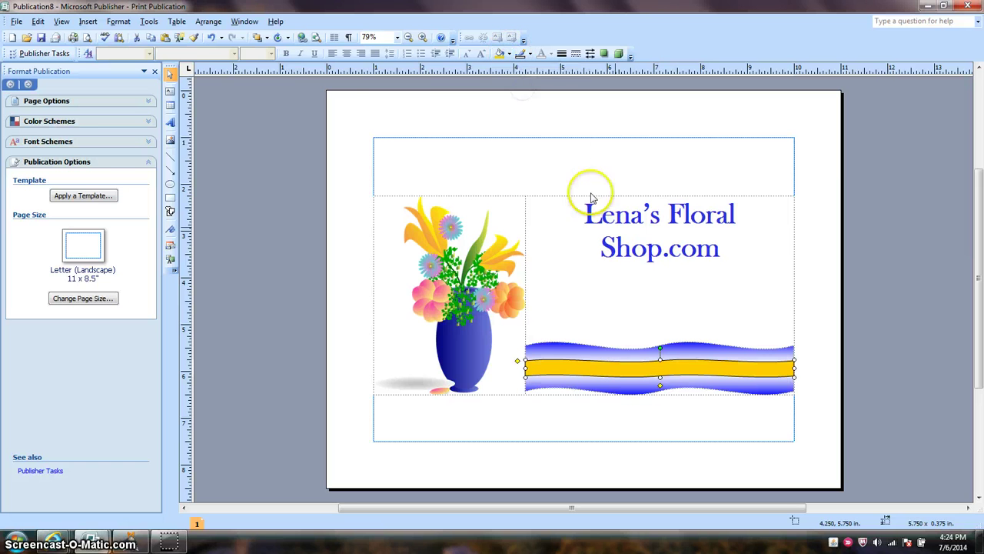
click(562, 58)
click(597, 70)
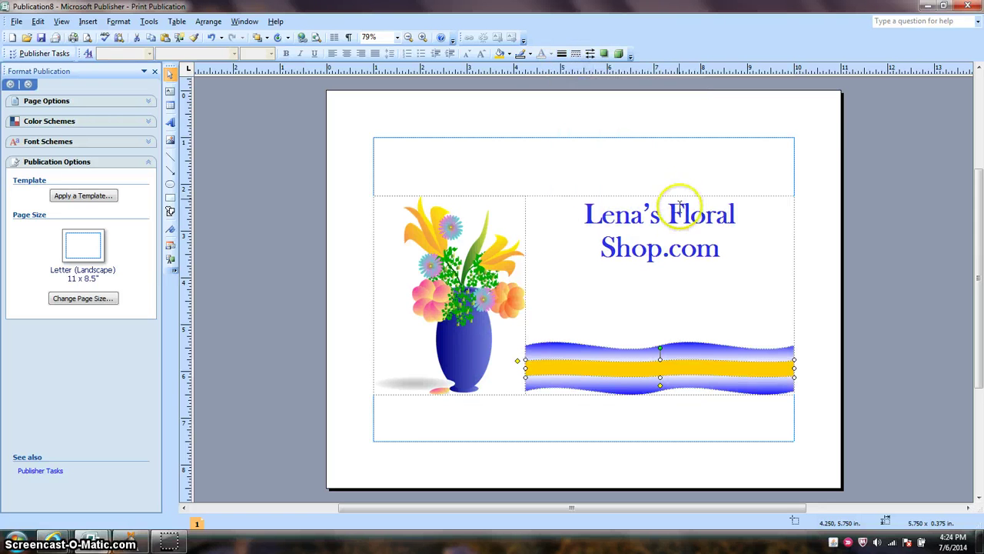
- Insert a blank line above 'Lena's Floral Shop.com' and give that line font size 18
click(742, 287)
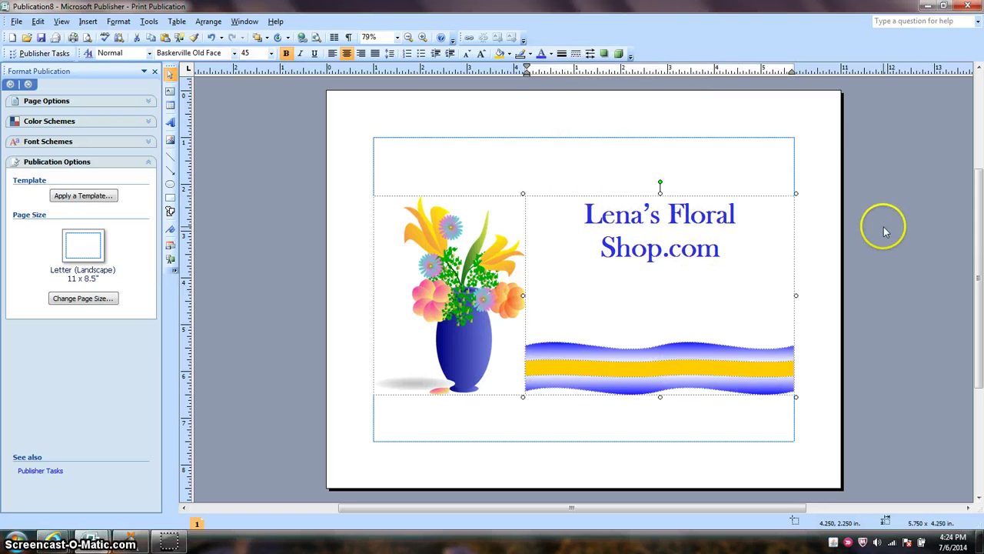
click(586, 204)
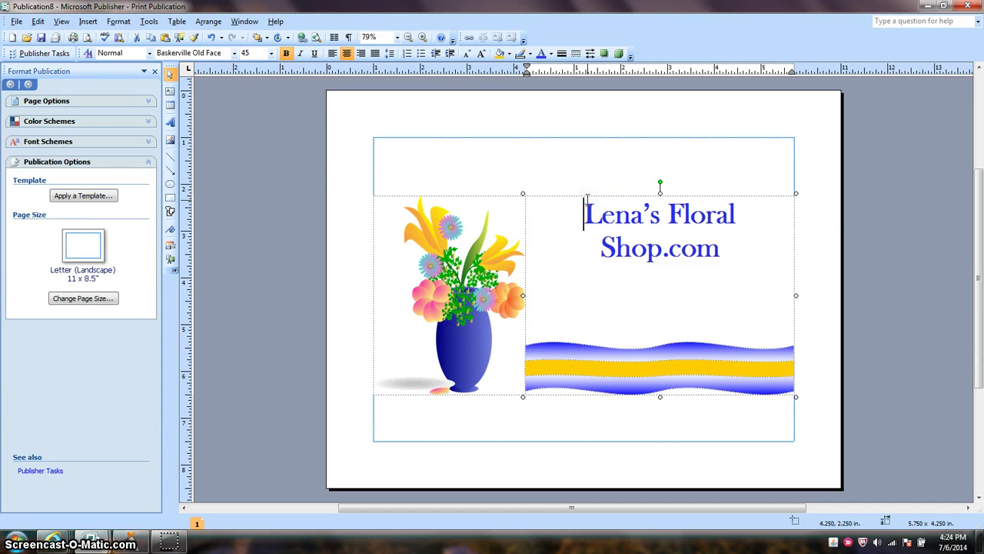
key(Return)
click(641, 220)
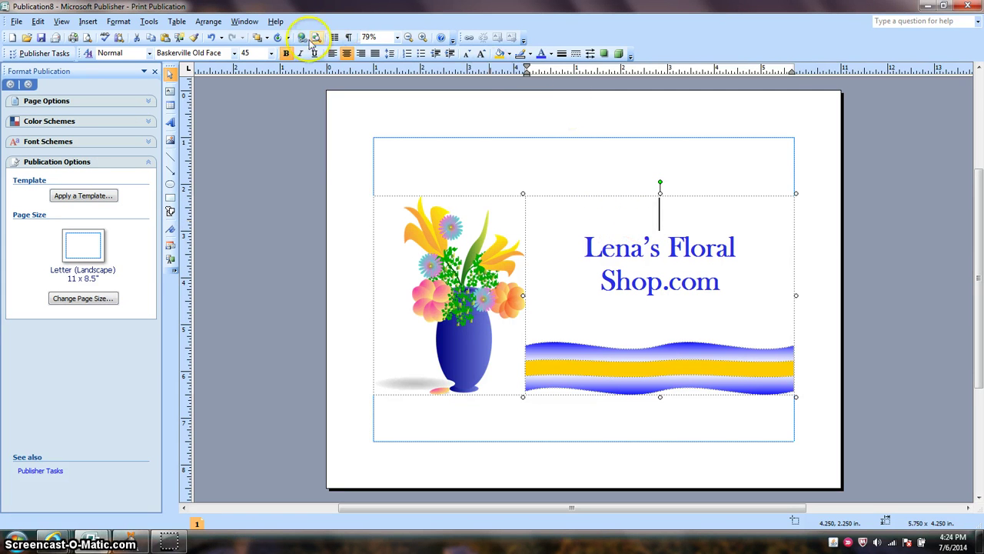
click(271, 53)
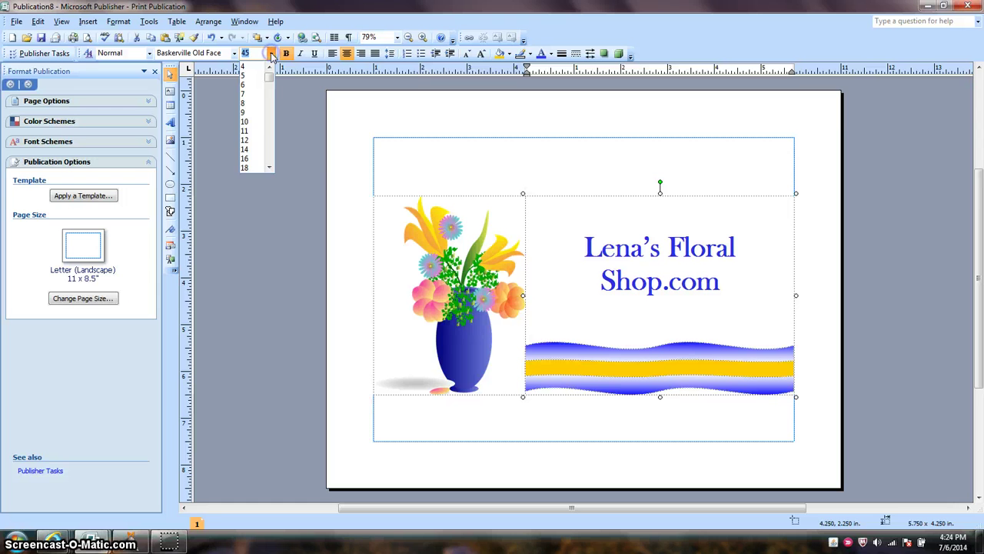
click(255, 167)
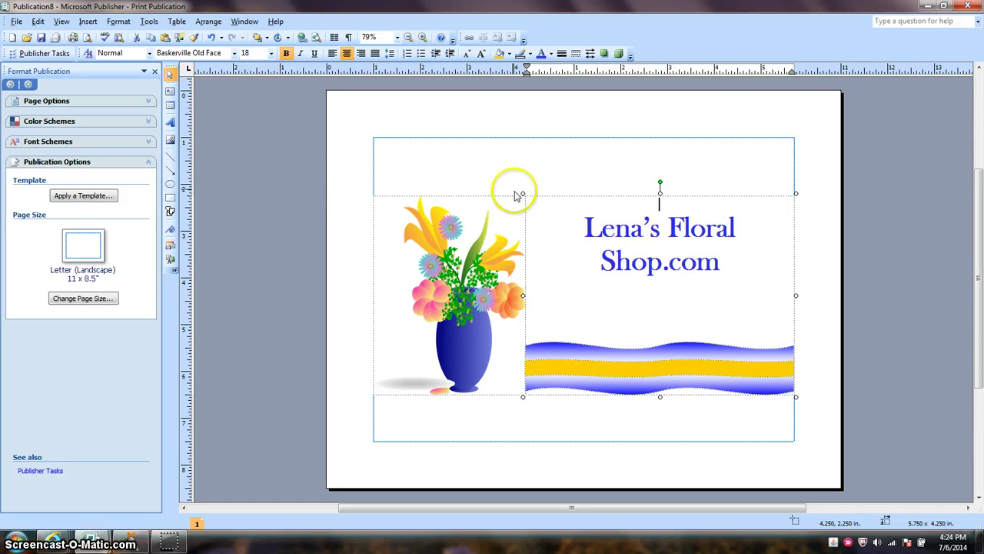
click(577, 270)
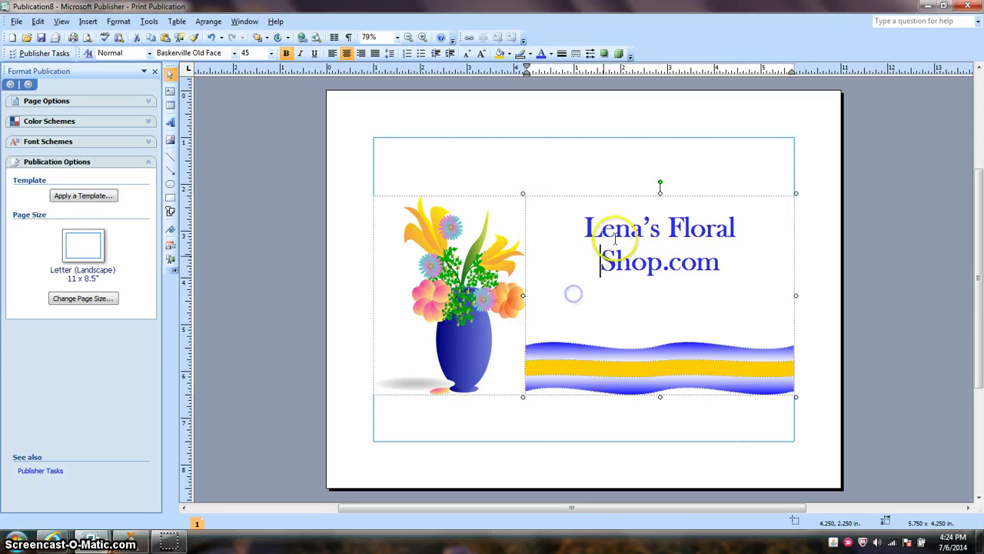
key(Return)
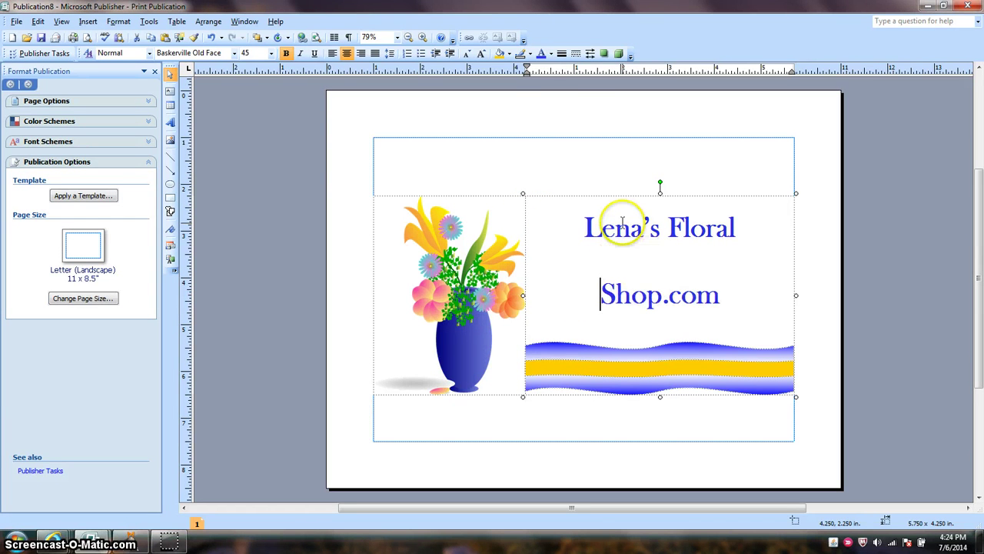
click(211, 37)
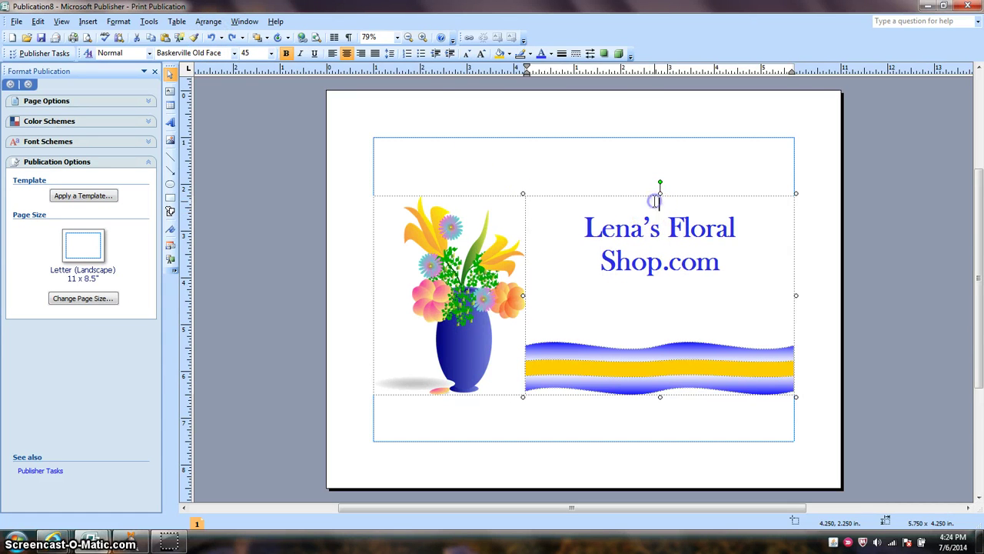
key(Return)
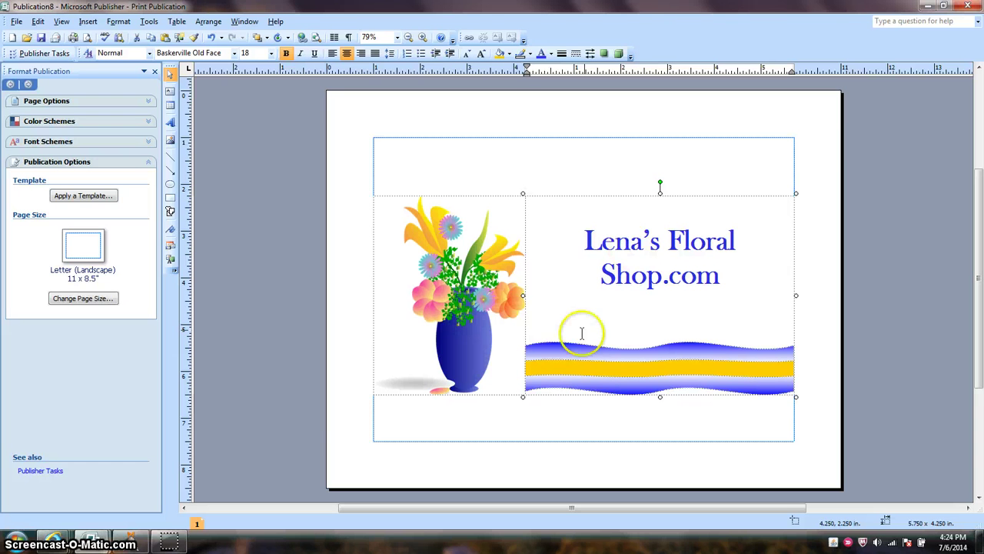
click(575, 314)
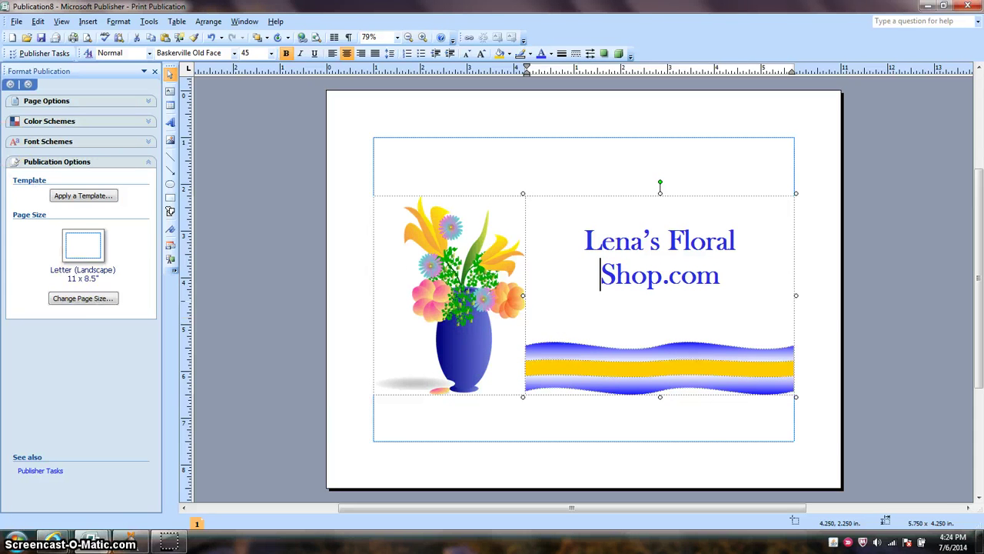
- Insert the picture red-304573_1280.png from file
click(88, 21)
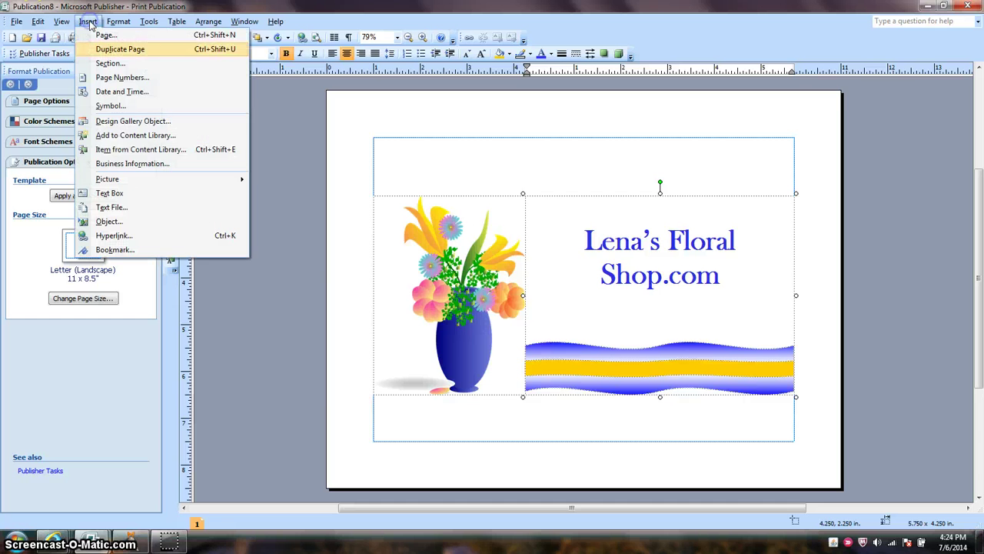
mouse_move(169, 185)
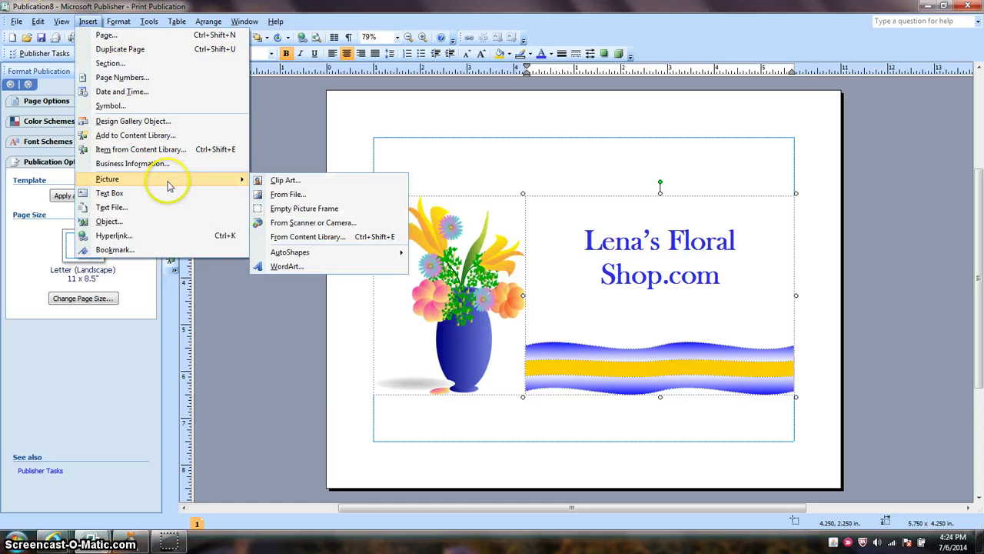
click(283, 194)
click(258, 369)
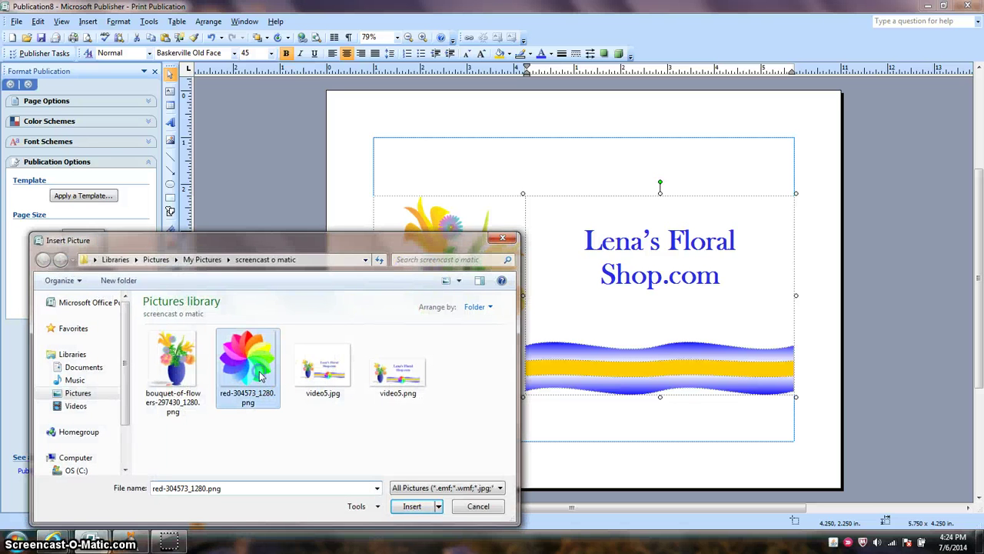
click(412, 506)
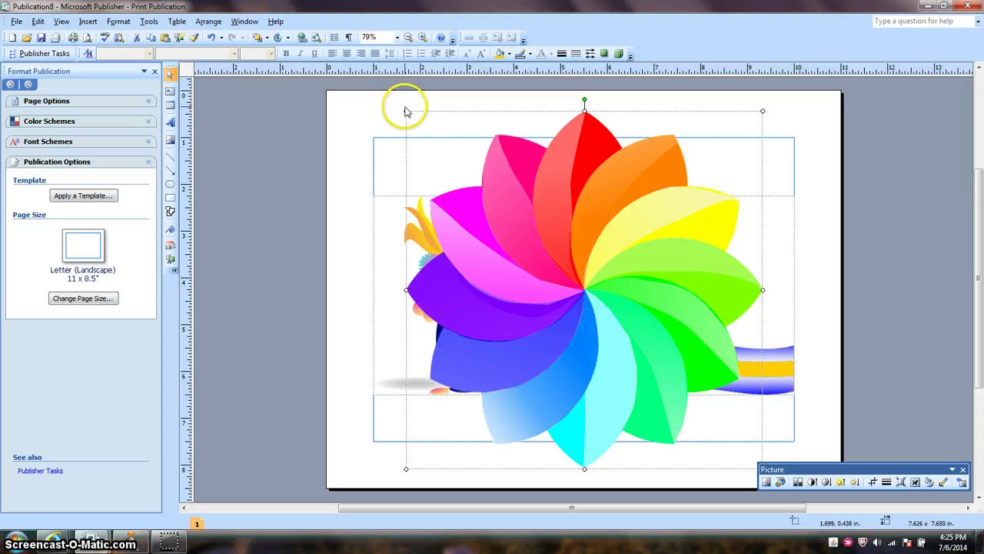
- Shrink the pinwheel to about 1.68 × 1.69 inches and centre it on the banner under the title
drag(405, 108, 417, 119)
drag(565, 286, 621, 377)
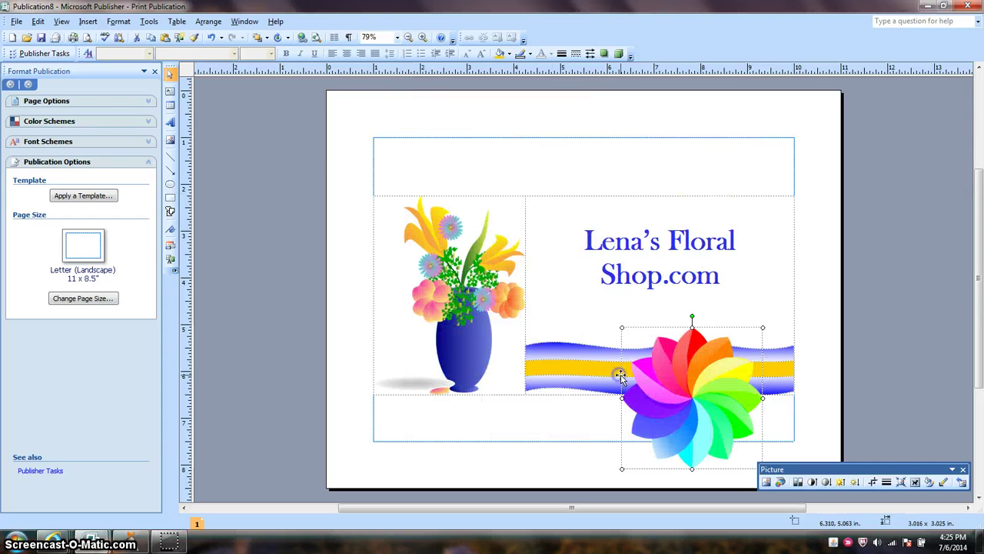
drag(673, 429, 694, 405)
click(657, 371)
click(704, 418)
drag(669, 371, 669, 375)
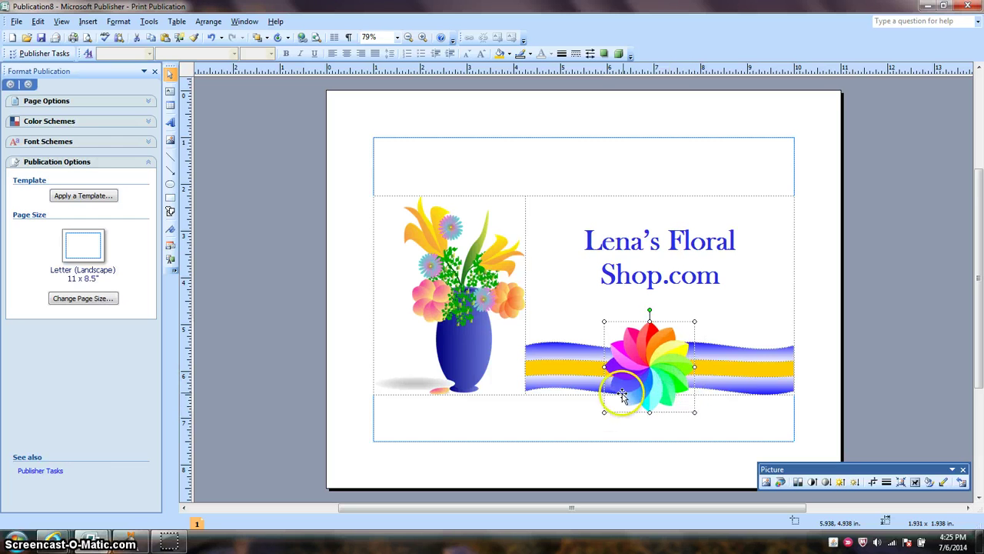
drag(605, 412, 609, 405)
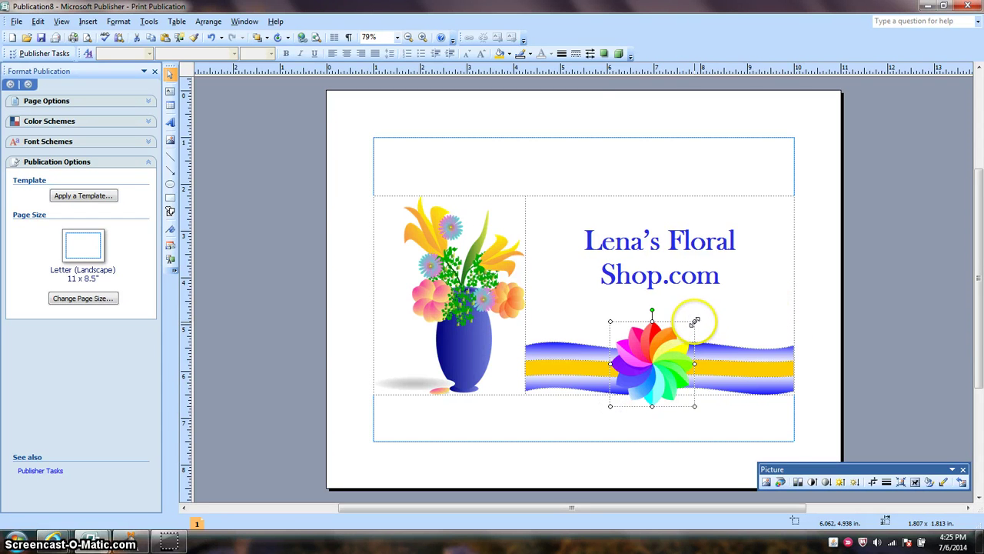
mouse_move(694, 321)
mouse_down()
mouse_move(681, 326)
mouse_move(689, 328)
mouse_up()
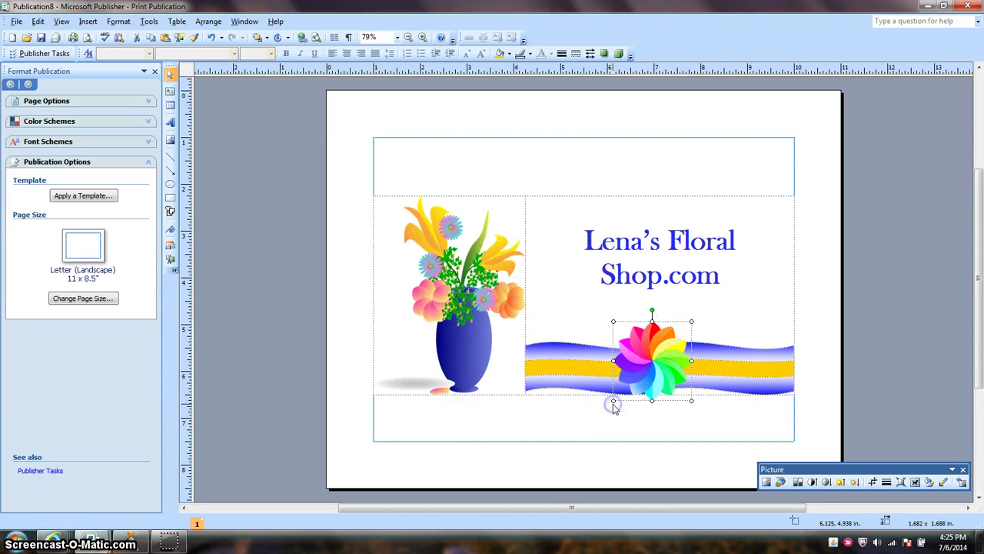
drag(635, 380, 633, 391)
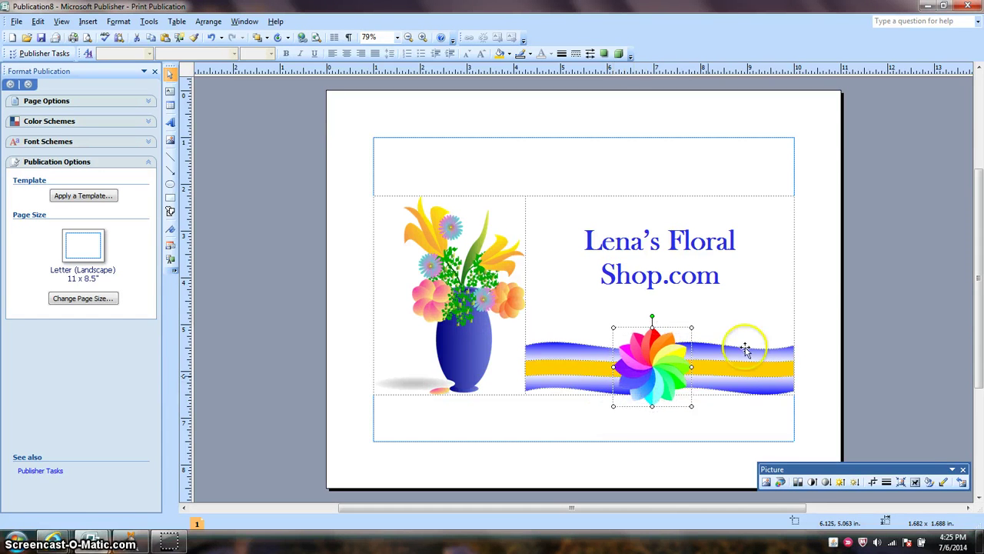
click(831, 283)
click(319, 281)
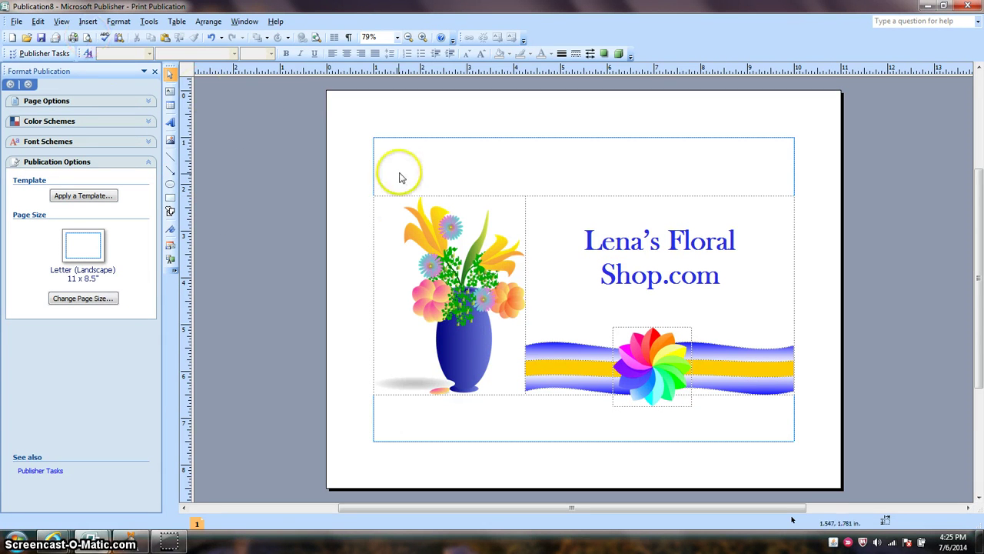
- Move the vase picture, then restore it to its original cell
click(403, 256)
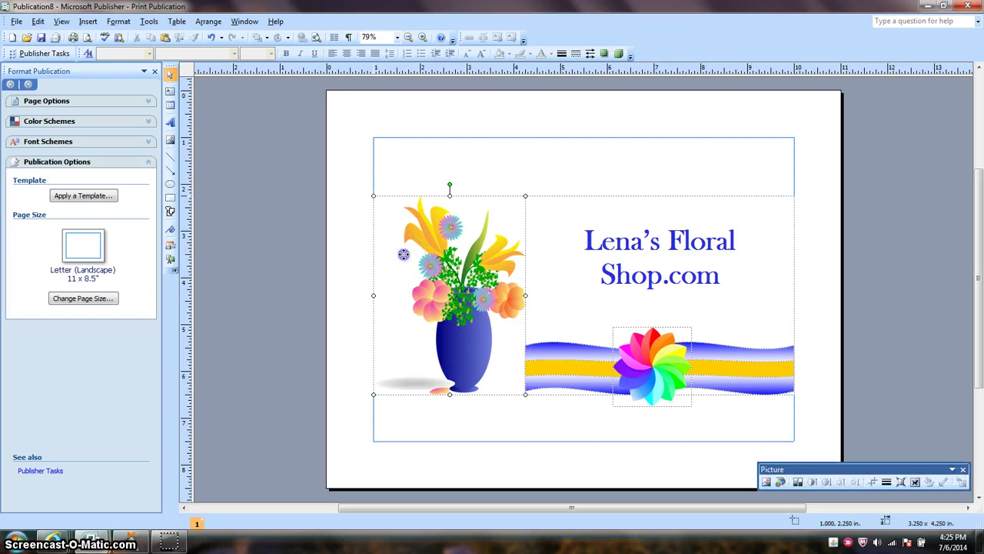
drag(386, 234, 425, 299)
click(500, 176)
click(139, 137)
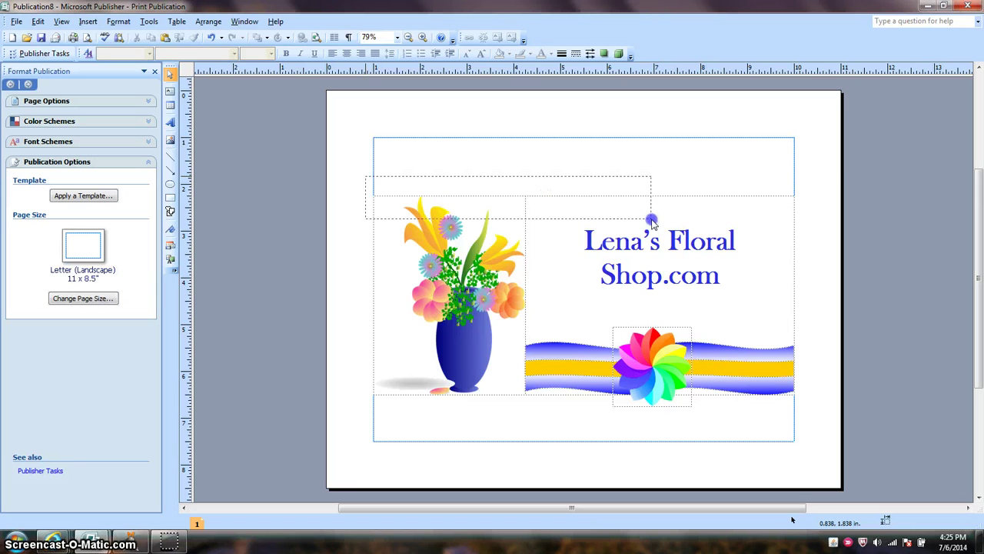
- Drag a marquee across the card to try selecting all its objects
drag(752, 223, 786, 229)
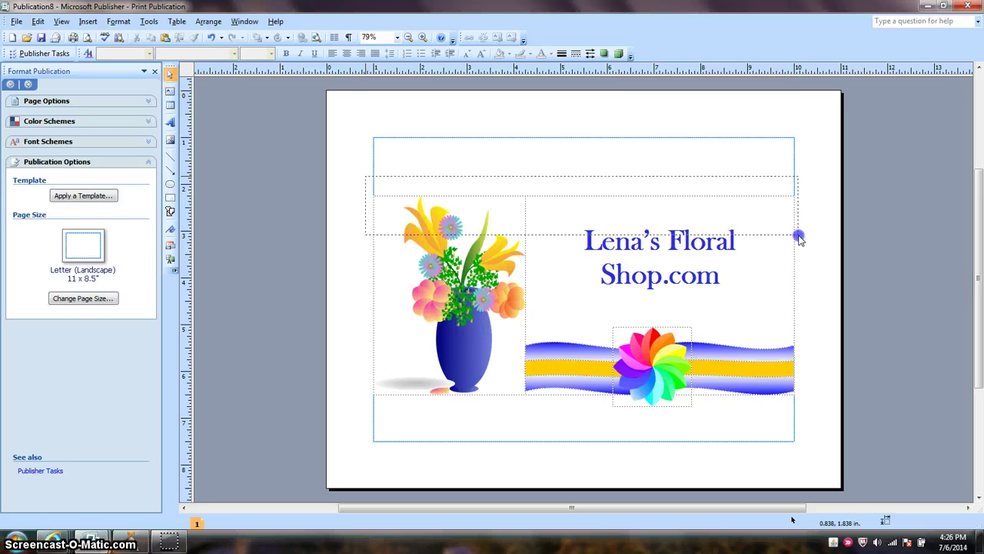
drag(799, 239, 799, 242)
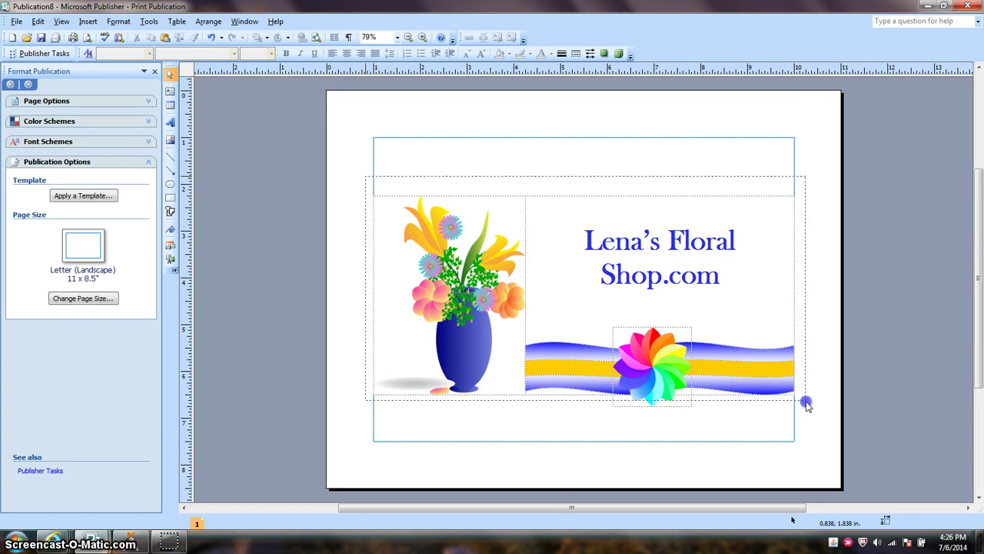
drag(807, 408, 807, 411)
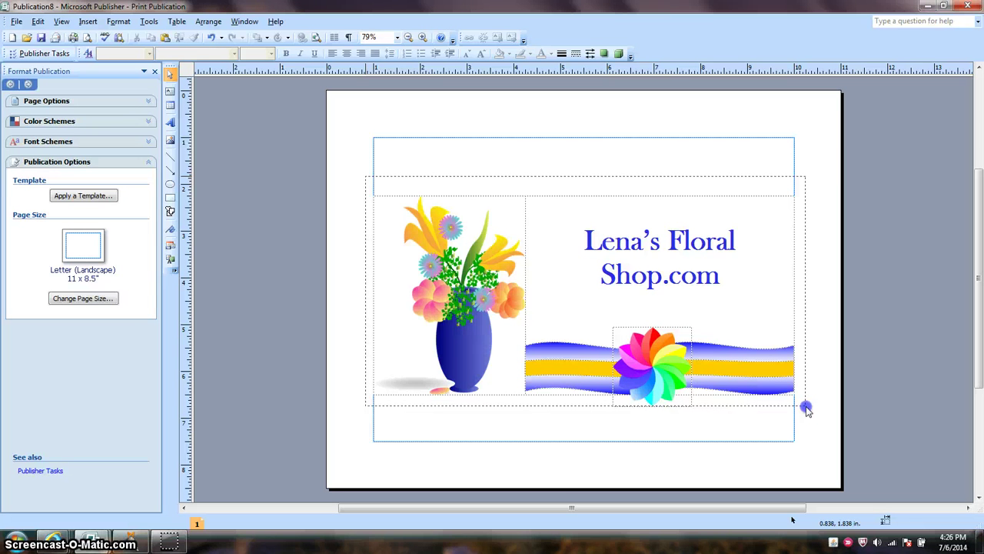
drag(807, 408, 805, 408)
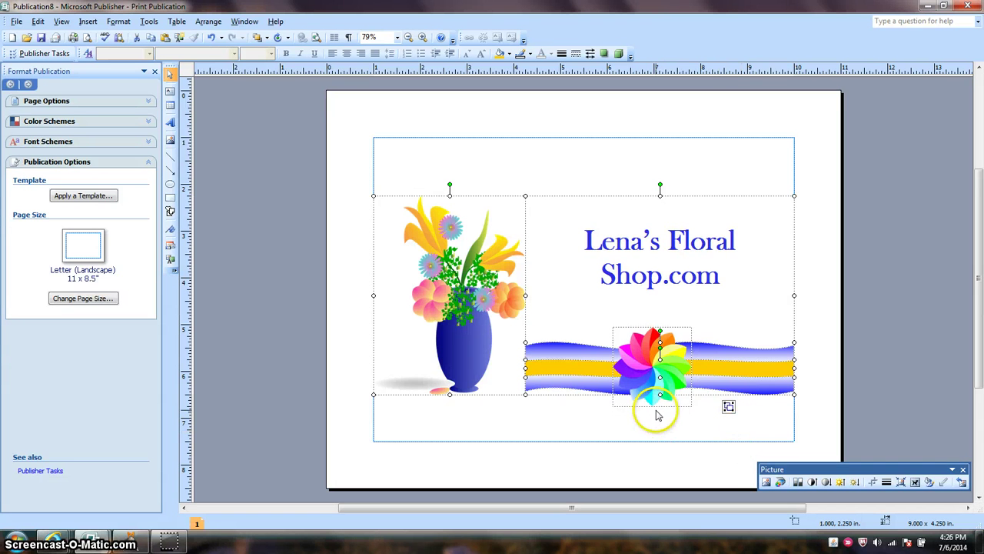
- Undo and redo the vase move, then marquee-select the vase, title, banner and pinwheel together
click(211, 38)
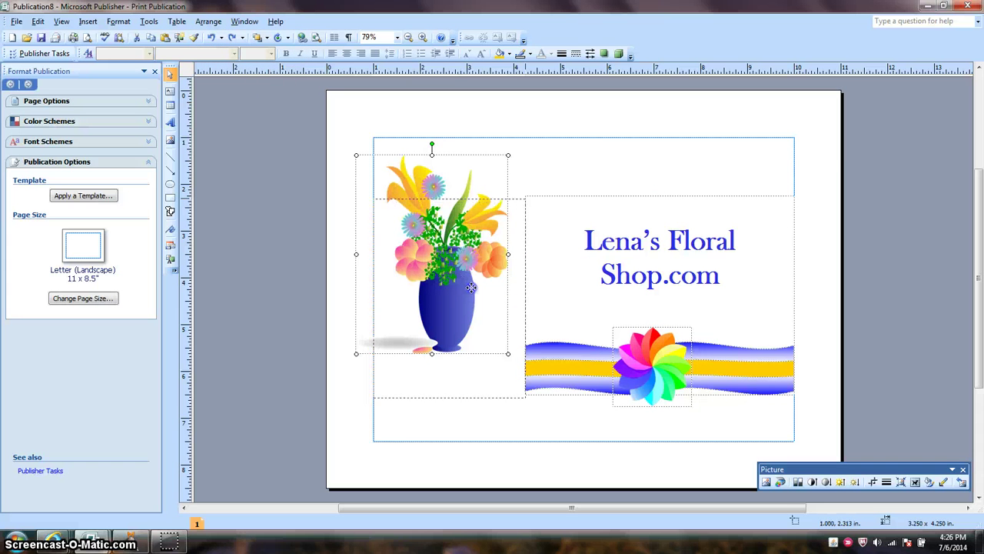
key(ctrl+y)
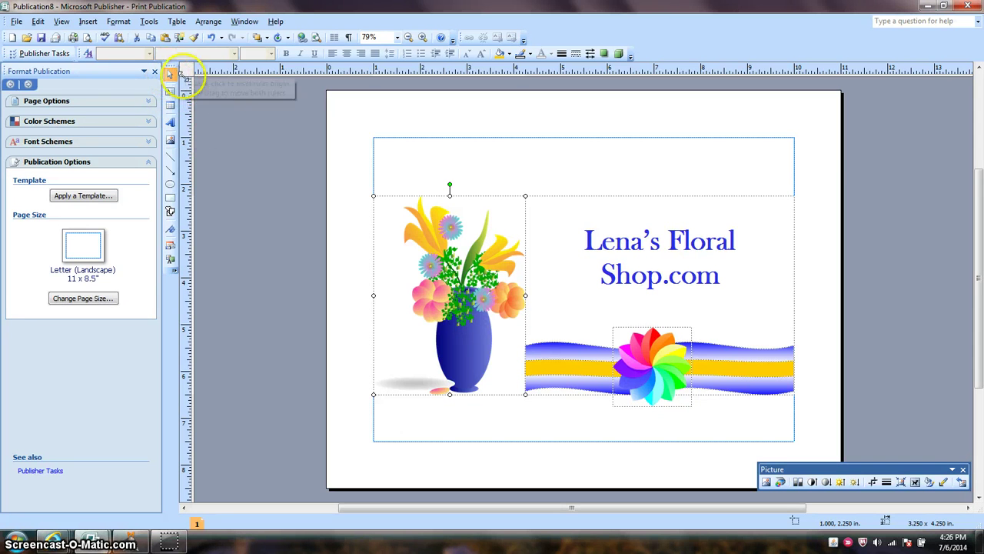
click(290, 133)
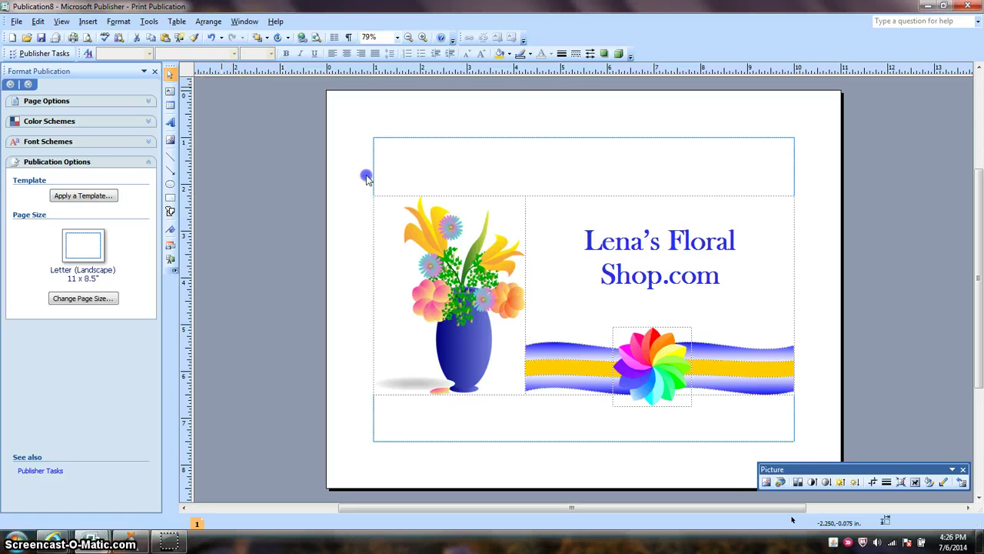
drag(366, 177, 337, 165)
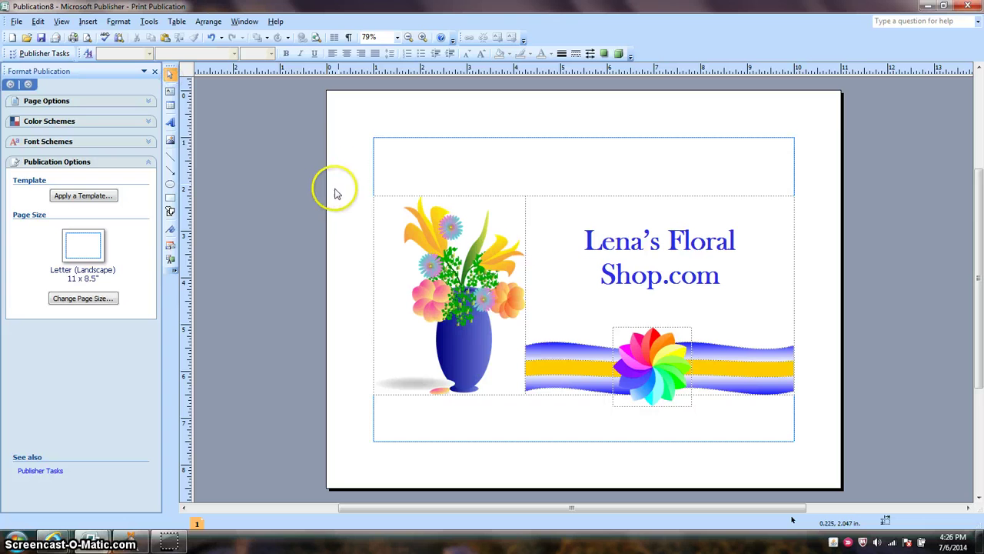
click(730, 303)
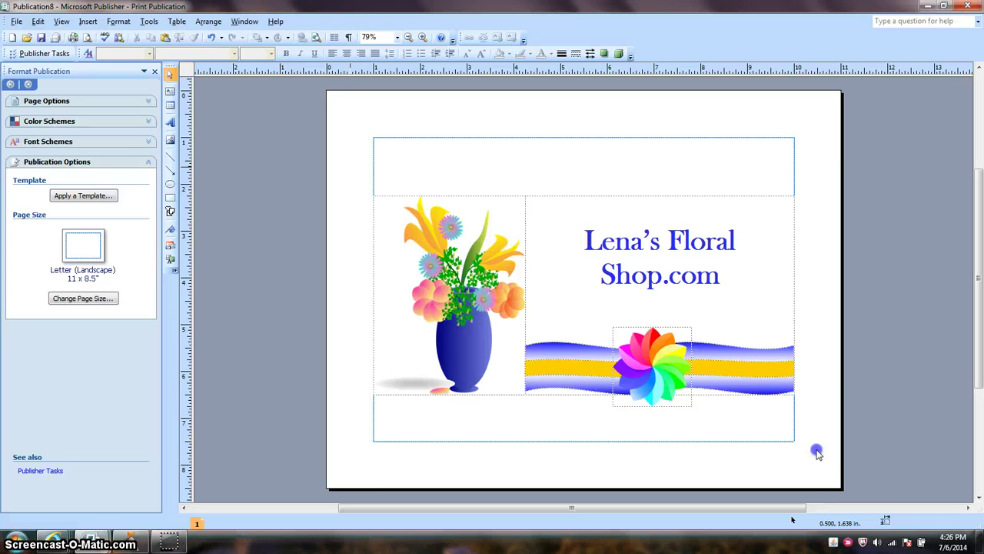
drag(831, 482, 832, 478)
drag(827, 440, 826, 441)
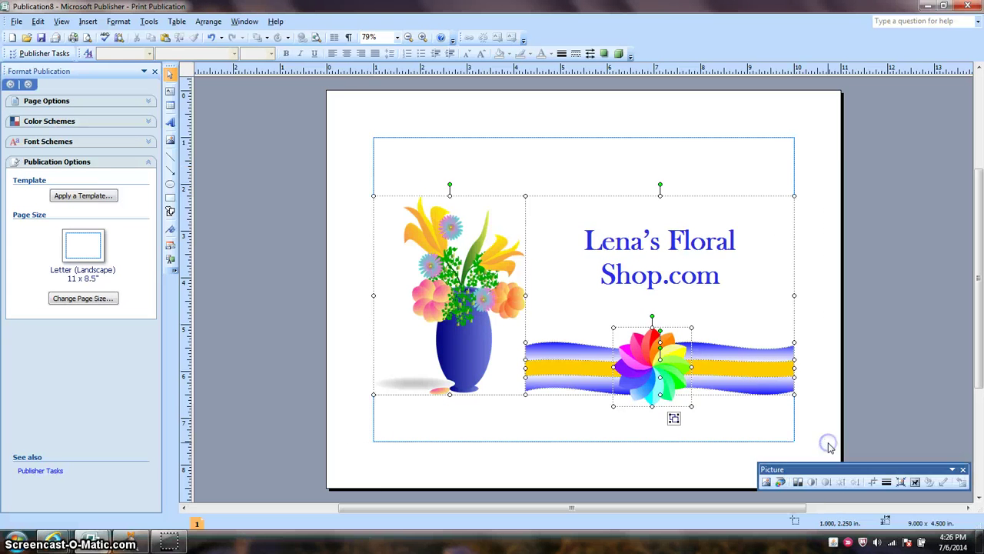
- Group the four card elements and drag the group lower, placing the title box at 4.250, 2.813 inches
click(674, 419)
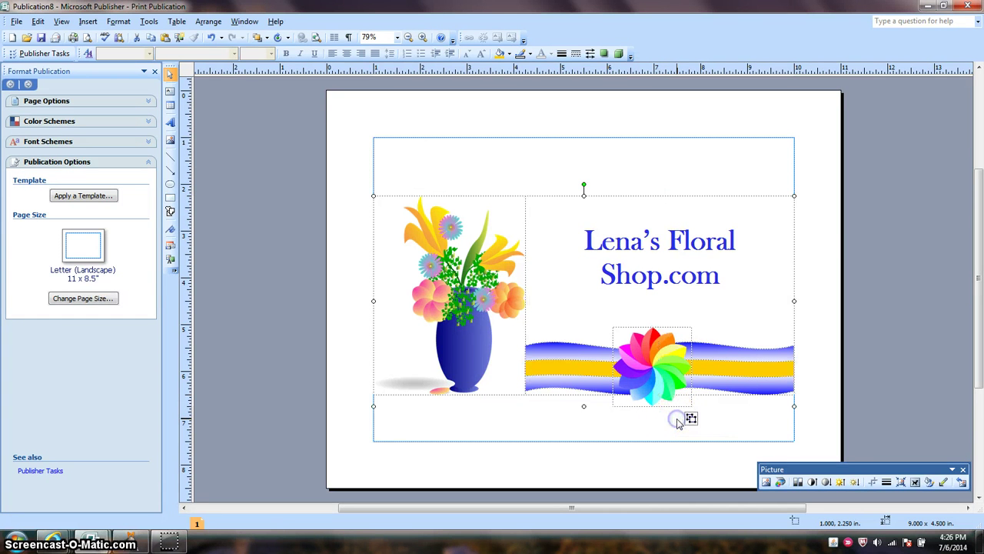
double_click(552, 197)
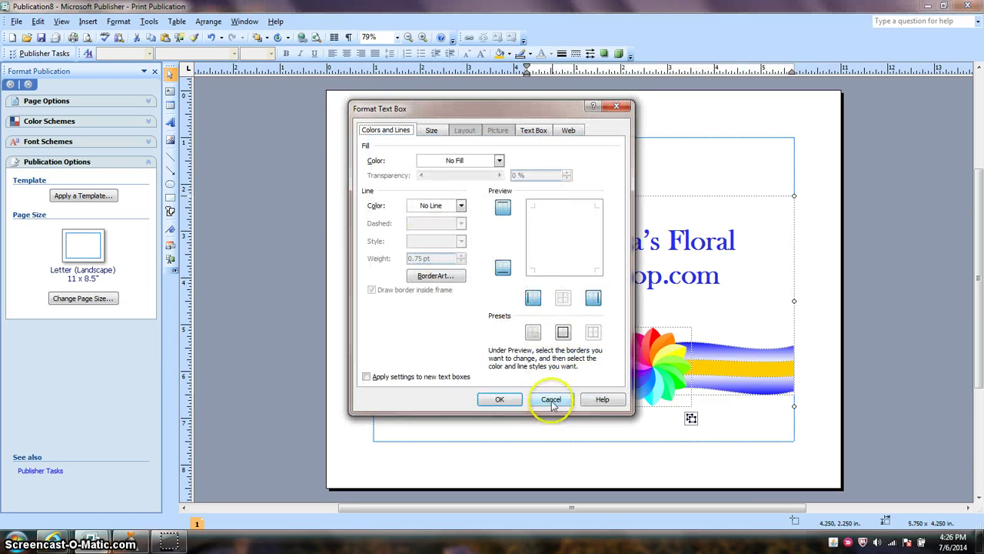
click(551, 399)
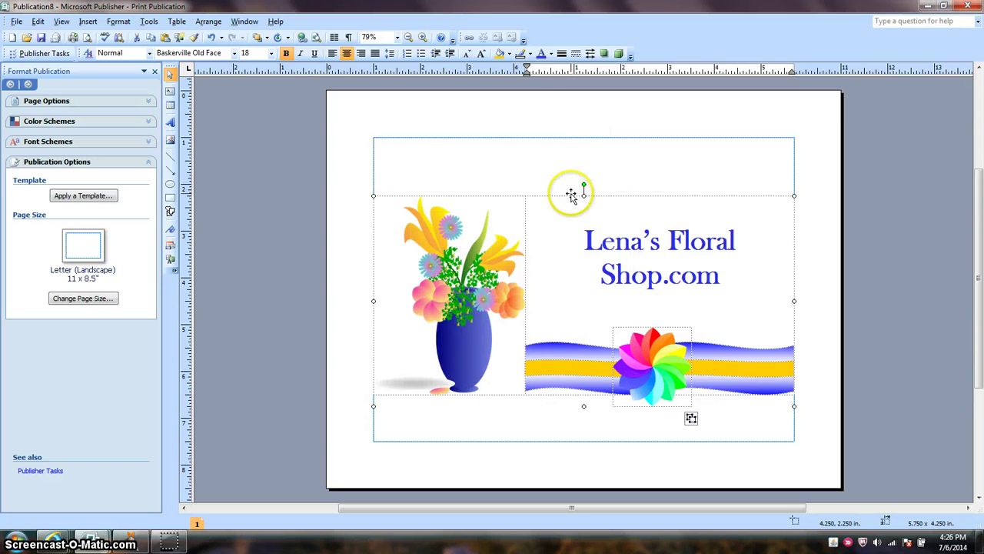
drag(572, 195, 571, 221)
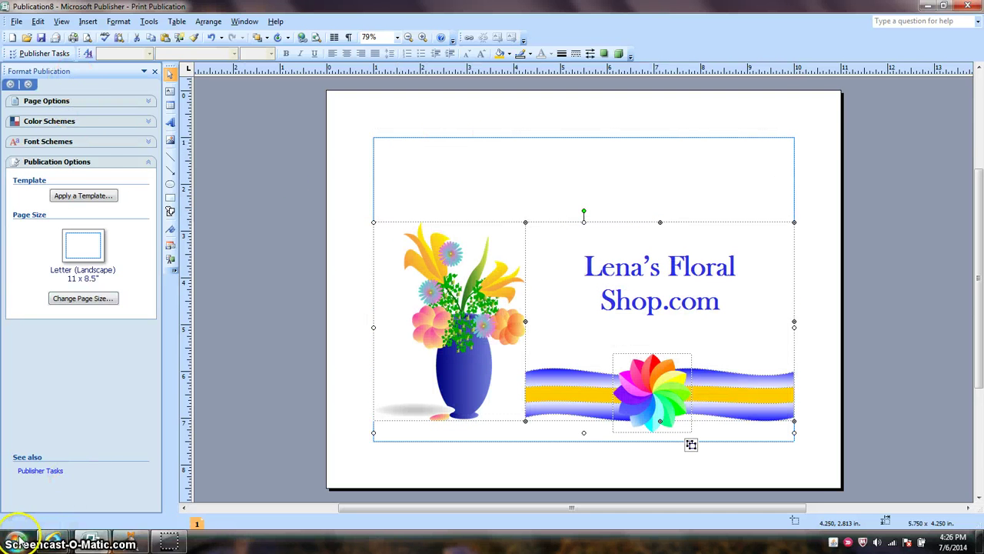
- Open the screencast o matic folder in the Pictures library
click(16, 538)
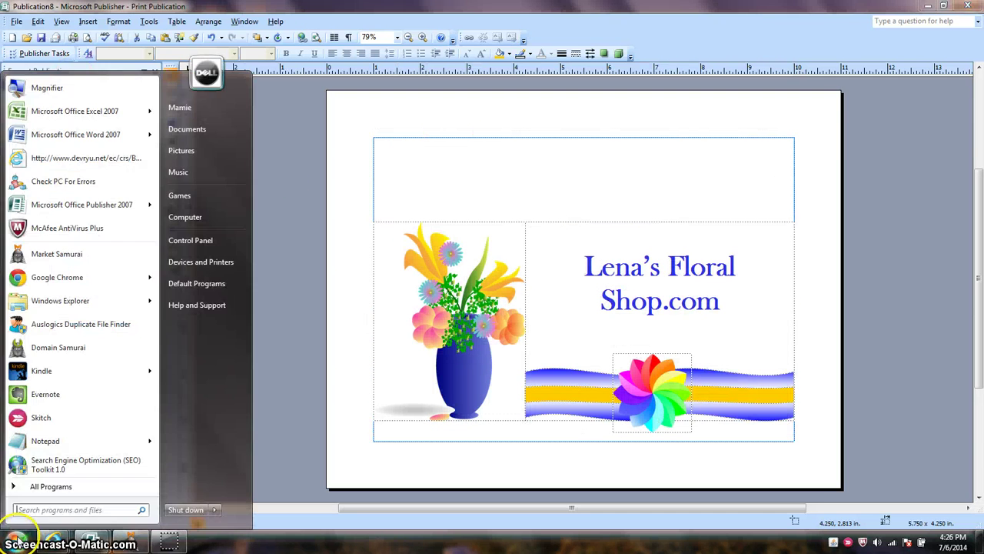
click(178, 150)
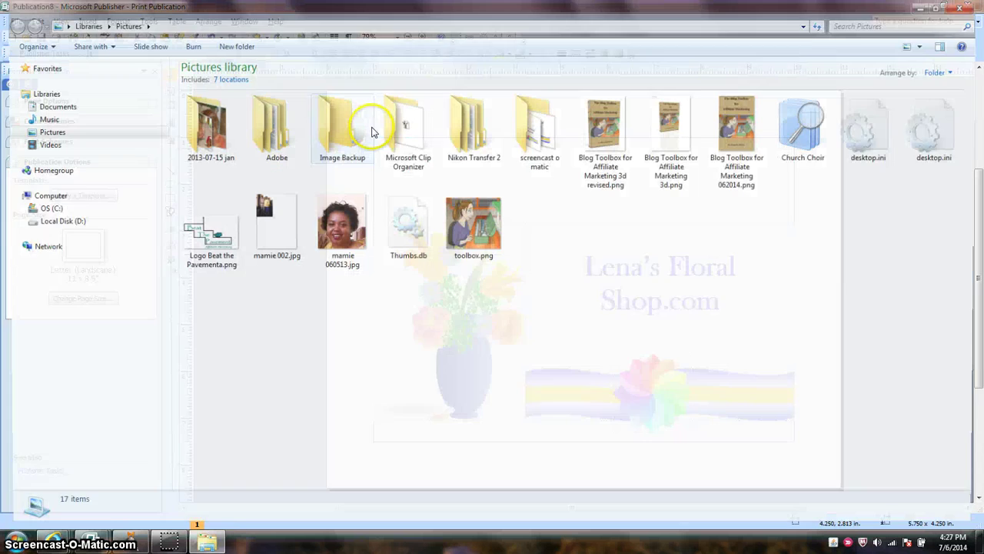
click(526, 143)
double_click(526, 143)
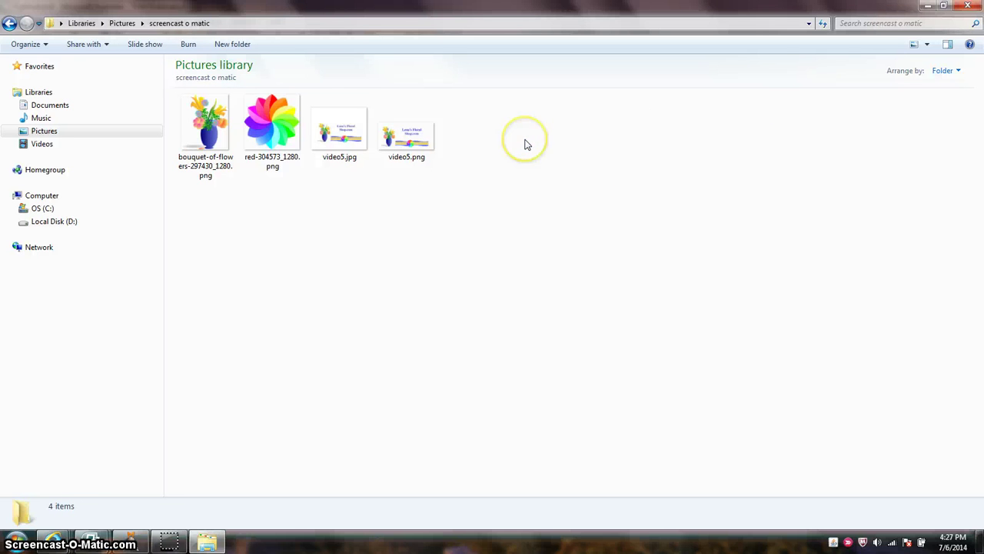
- Delete video5.jpg and video5.png, then close Explorer
click(333, 128)
right_click(333, 129)
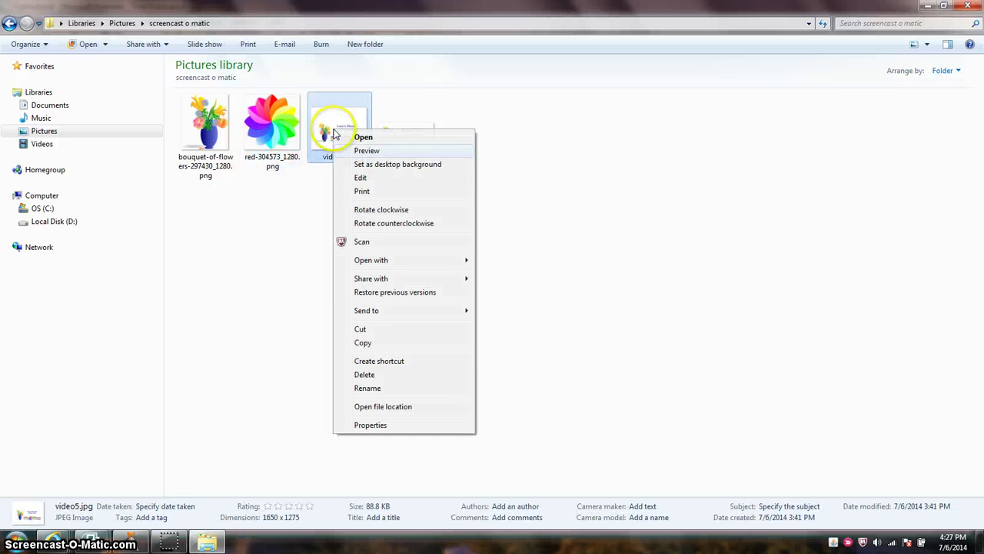
click(364, 375)
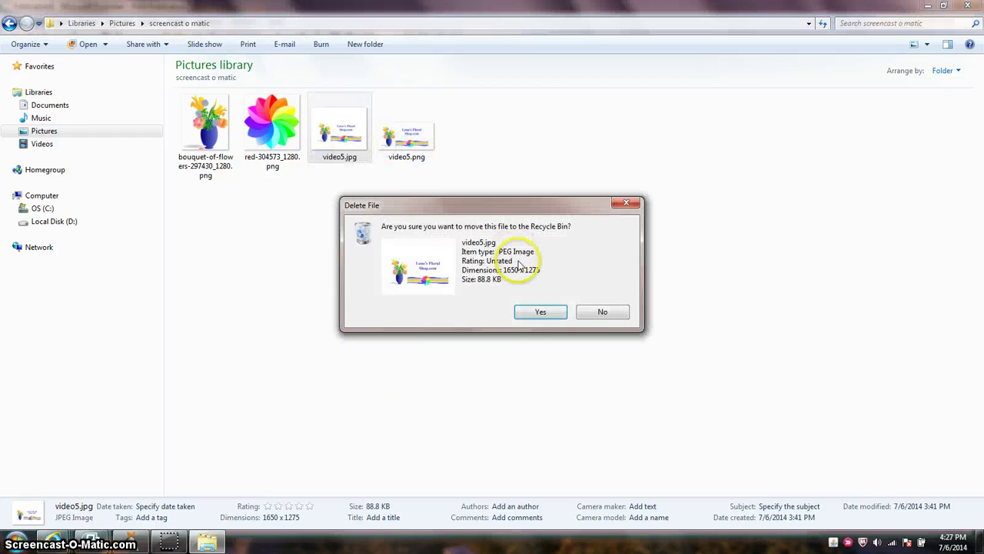
click(538, 311)
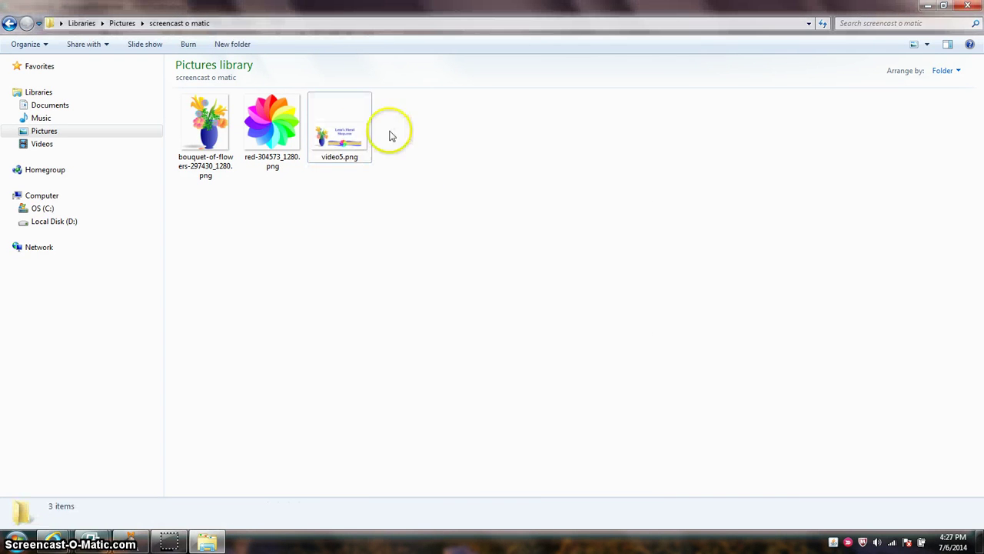
right_click(347, 141)
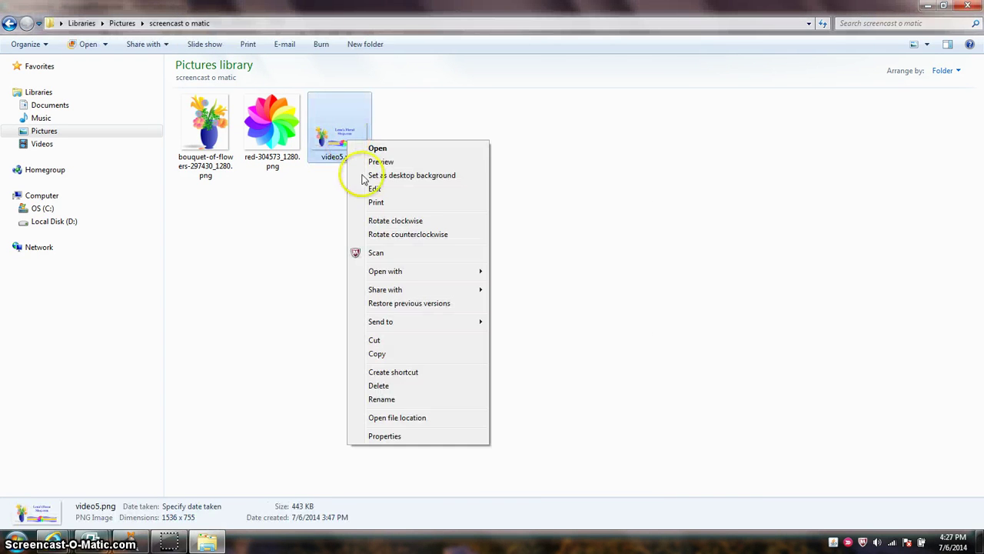
click(377, 386)
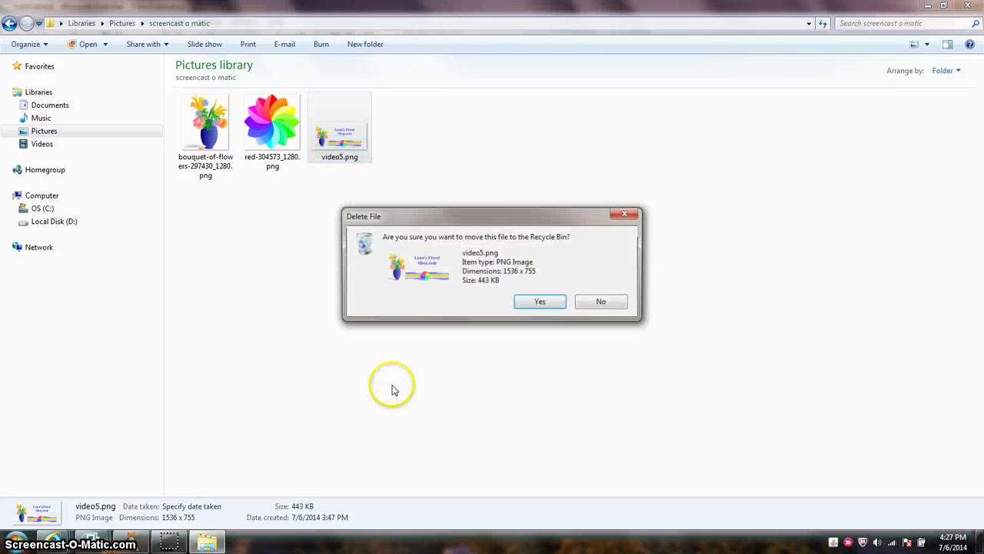
click(529, 304)
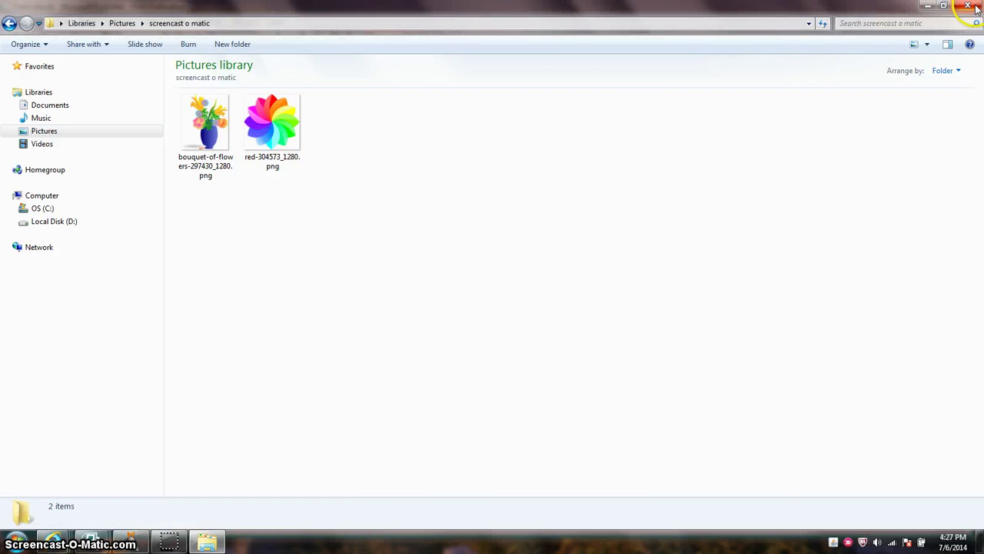
click(970, 7)
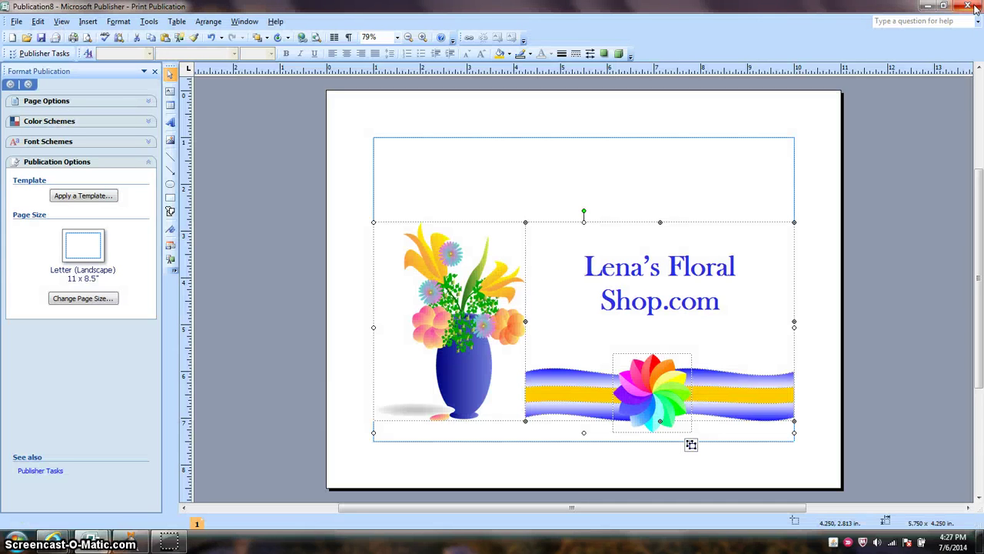
- Save the publication as the JPEG image video6.jpg in Pictures > screencast o matic
click(282, 22)
click(16, 22)
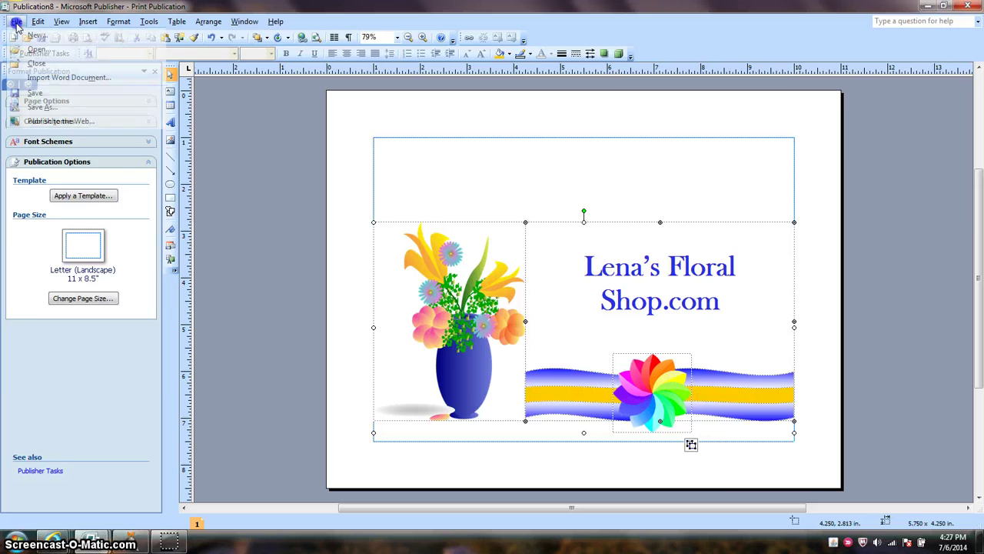
click(43, 108)
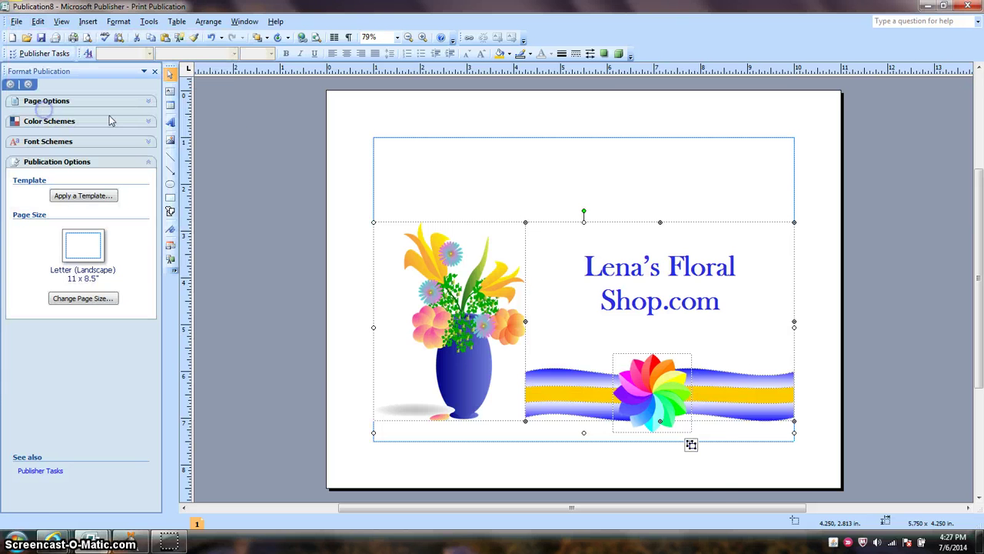
click(379, 400)
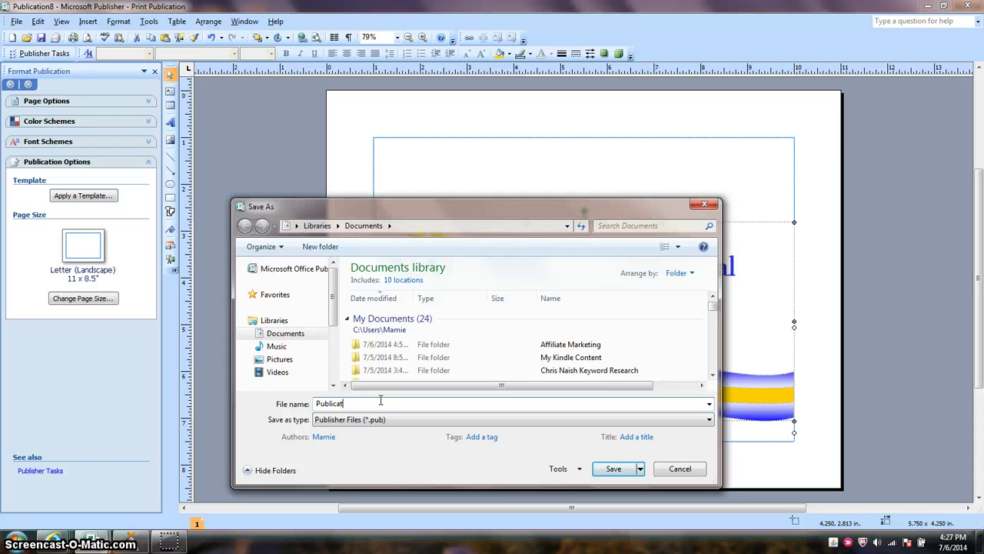
text(video6)
click(708, 421)
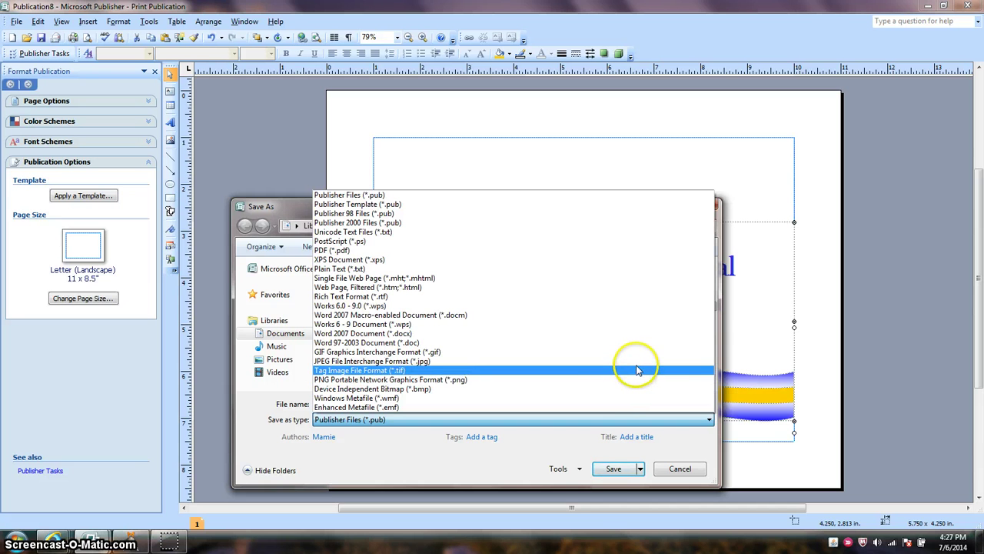
click(636, 362)
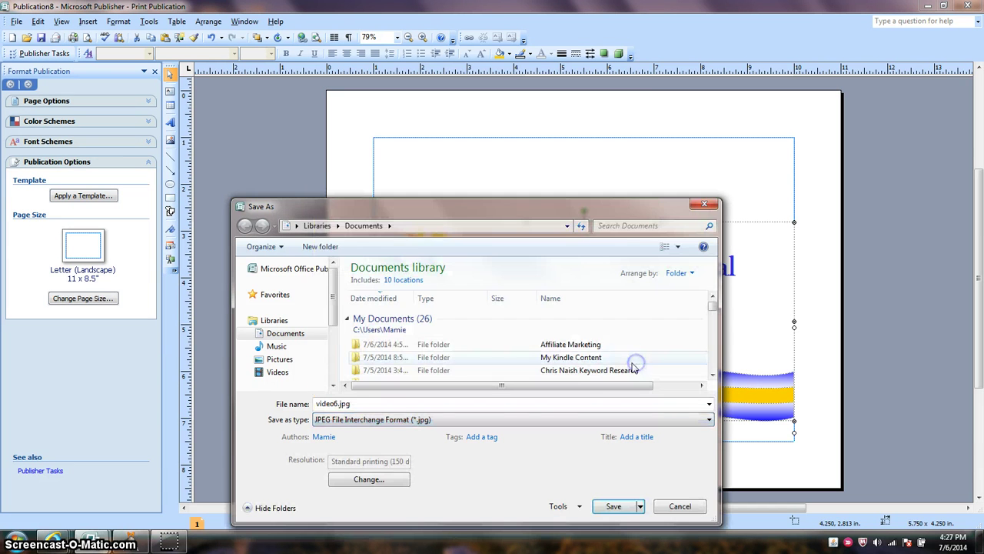
click(299, 359)
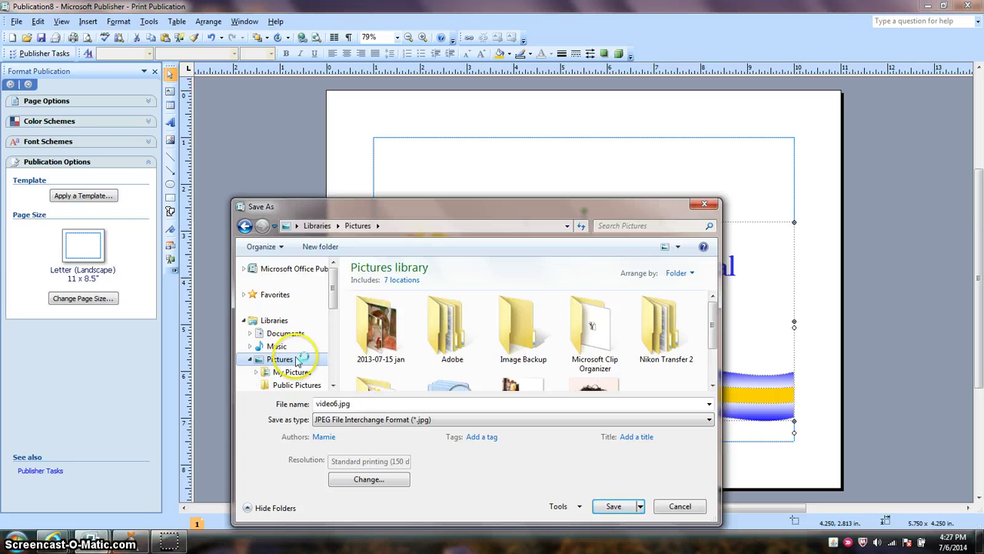
click(712, 384)
double_click(400, 350)
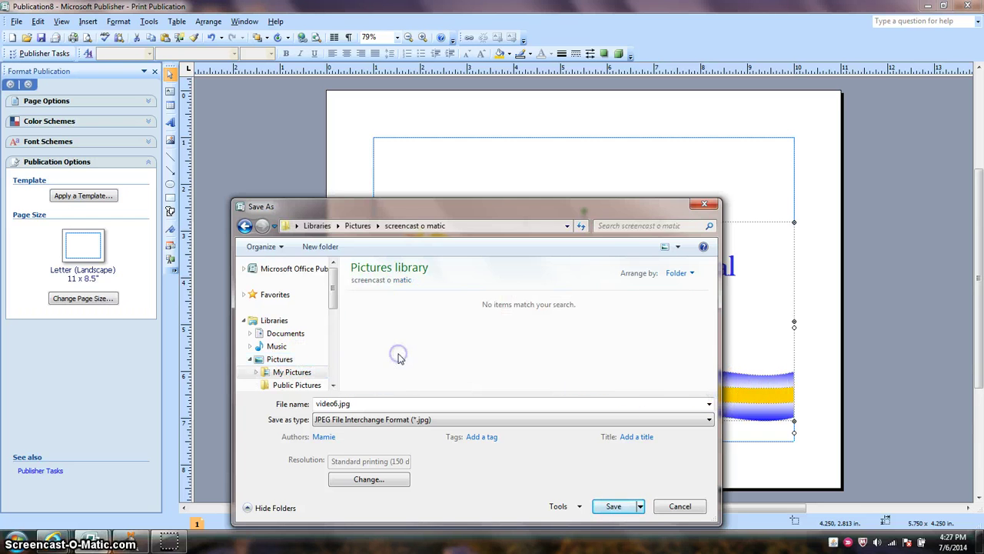
click(618, 507)
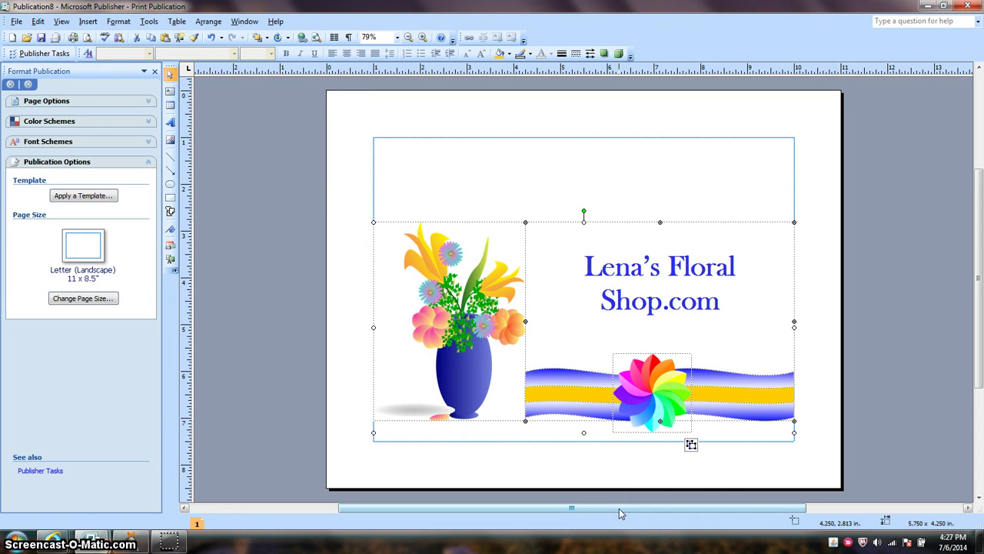
- Switch to Pixlr and open video6.jpg from Libraries > Pictures > screencast o matic
click(507, 457)
click(88, 536)
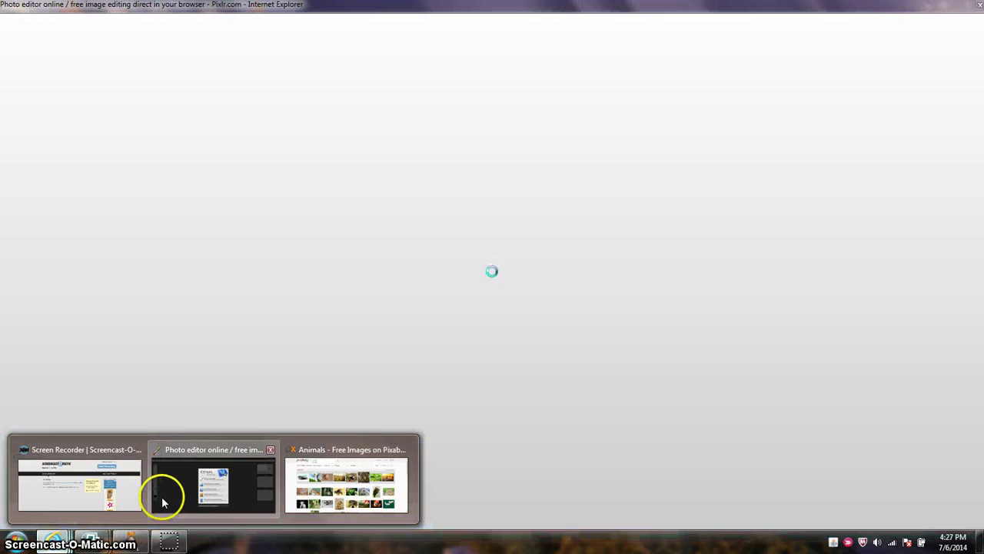
click(159, 496)
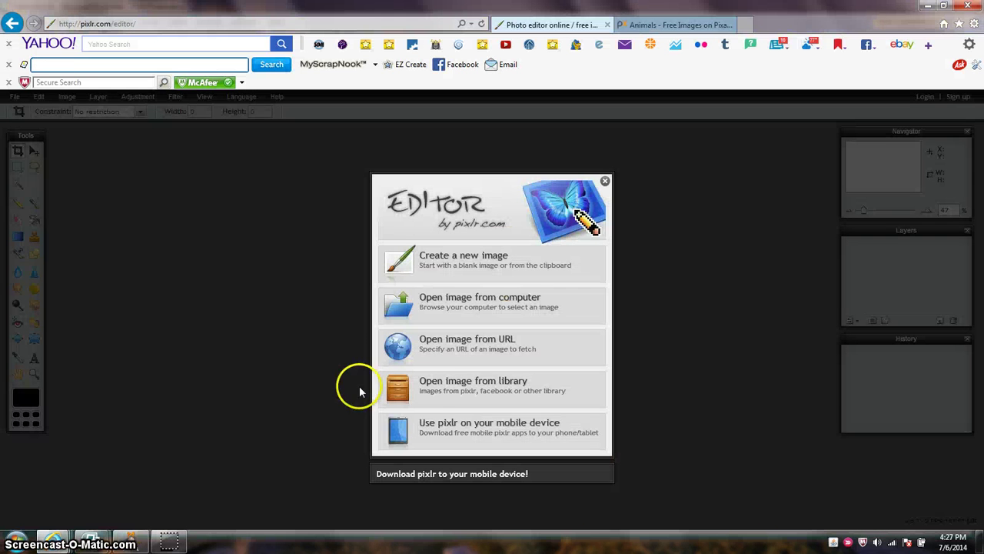
click(446, 303)
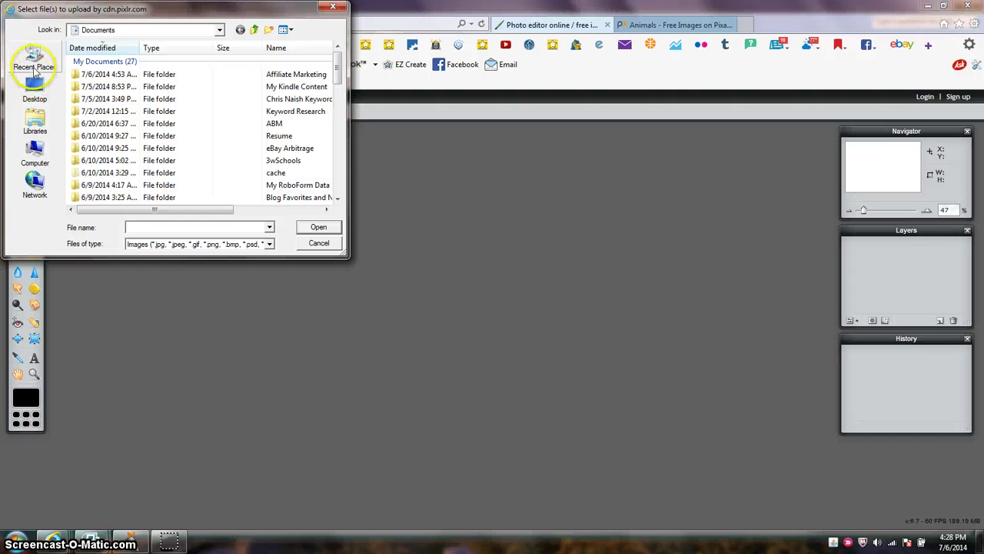
click(32, 117)
double_click(85, 91)
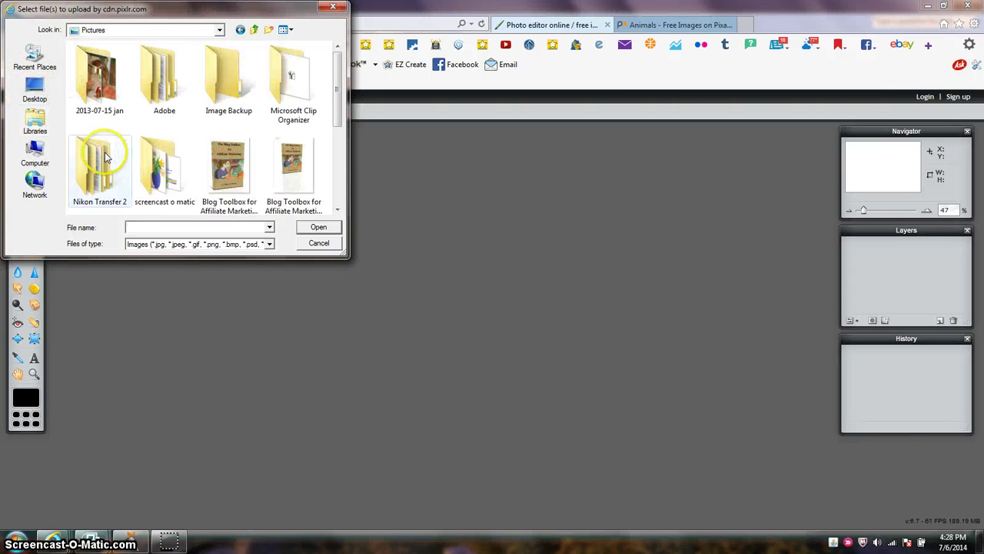
double_click(151, 184)
click(229, 79)
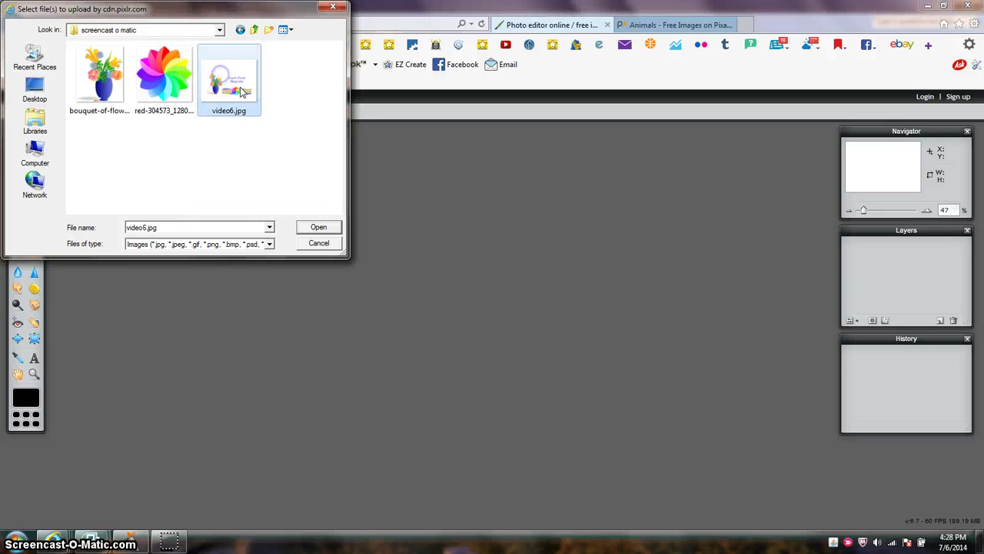
click(318, 227)
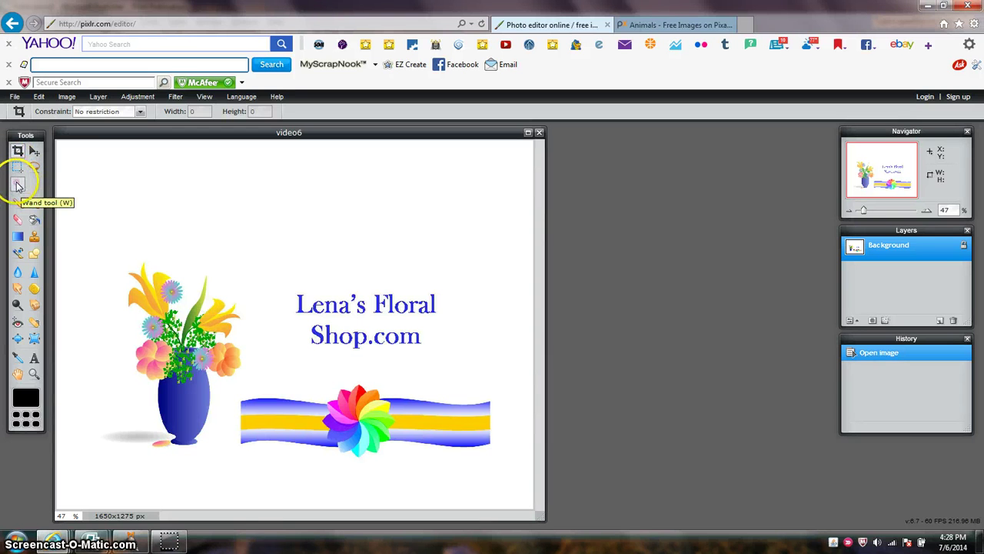
- With the Magic Wand, select the white background plus the white inside Lena's, Floral and Shop.com
click(18, 185)
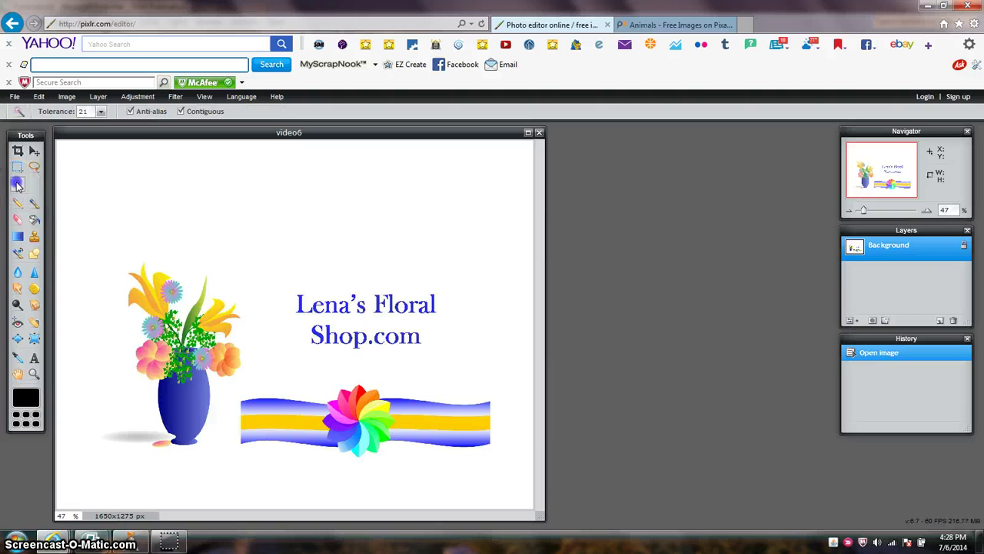
click(202, 191)
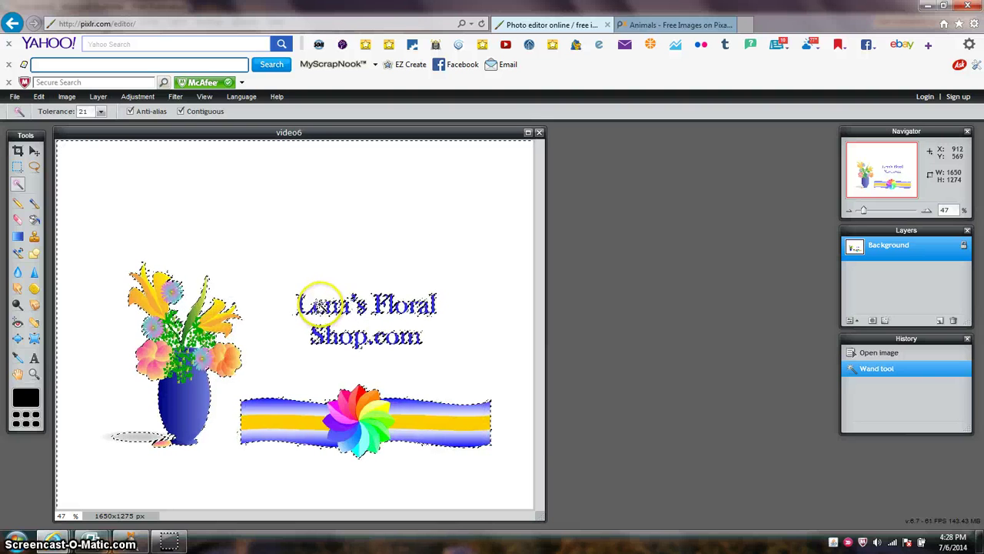
shift+click(318, 305)
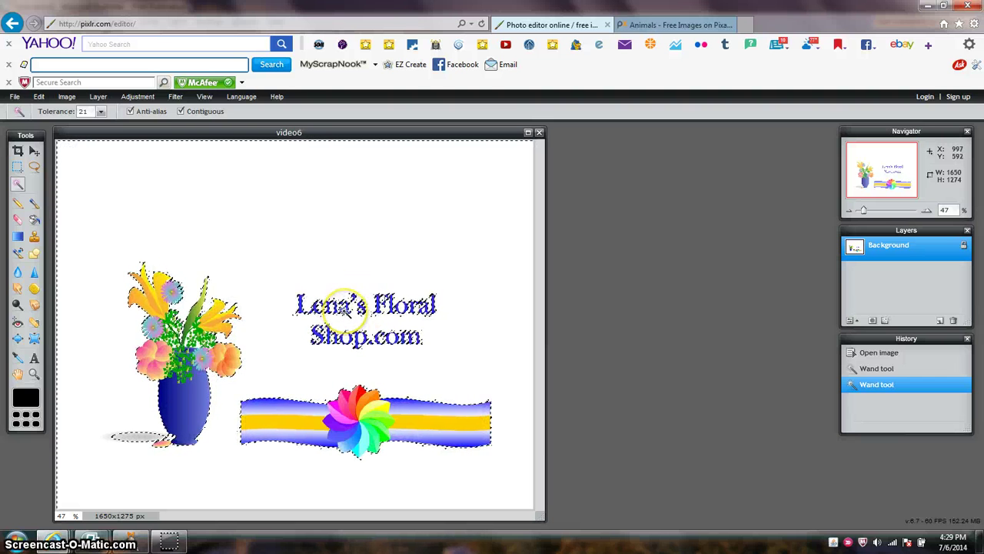
shift+click(345, 308)
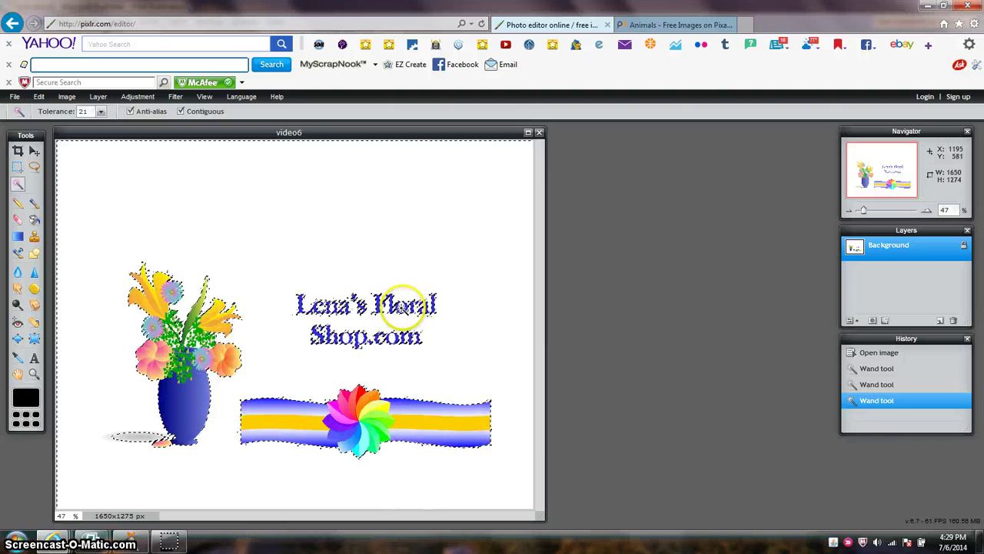
shift+click(401, 307)
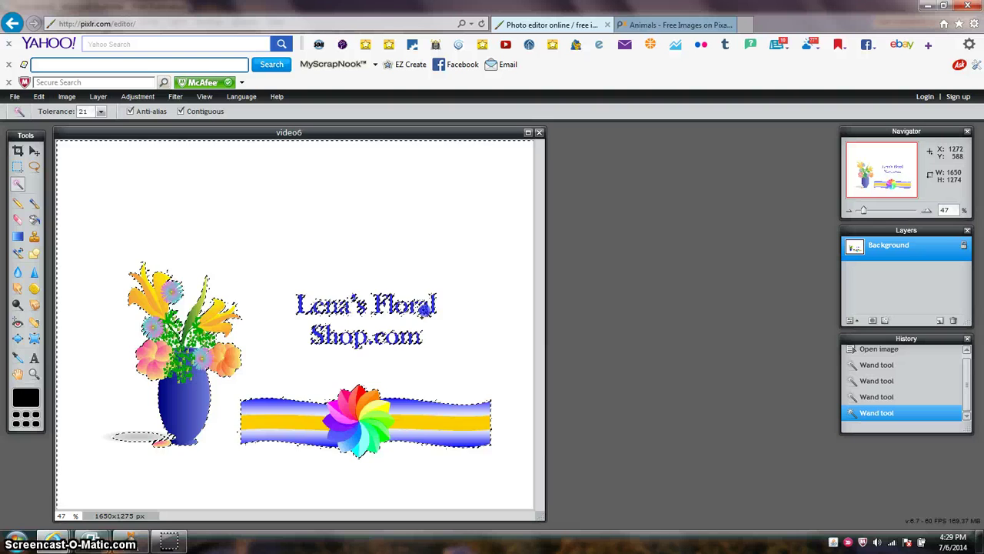
click(424, 307)
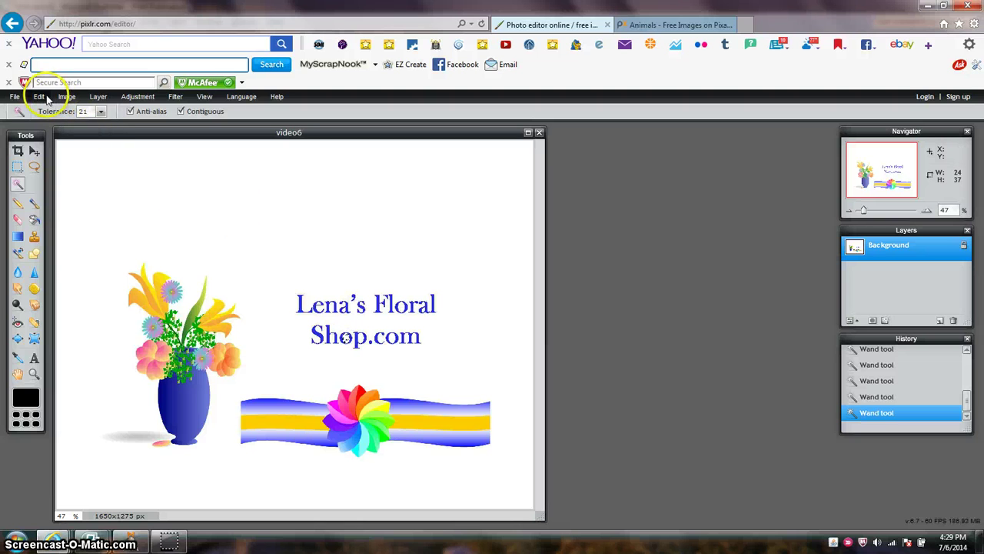
click(39, 97)
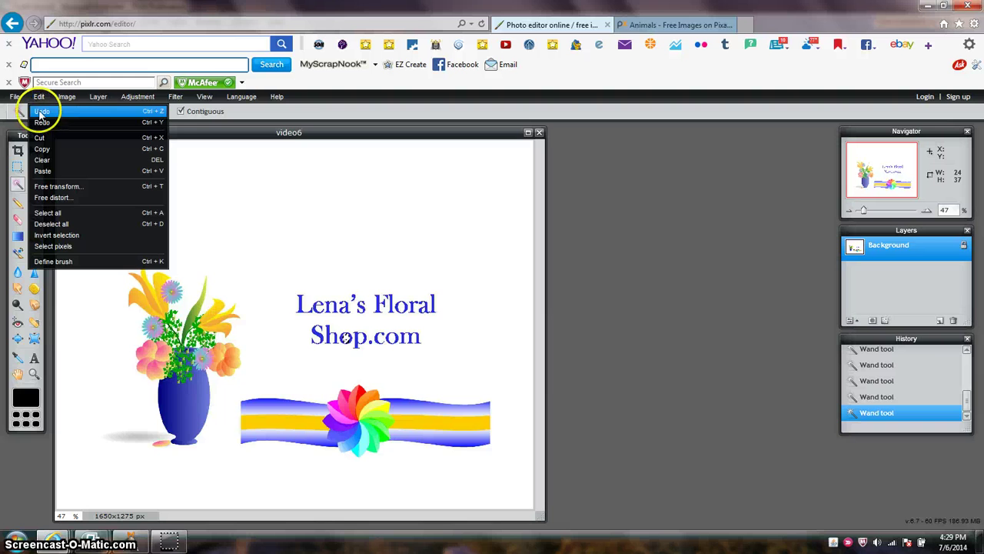
click(41, 113)
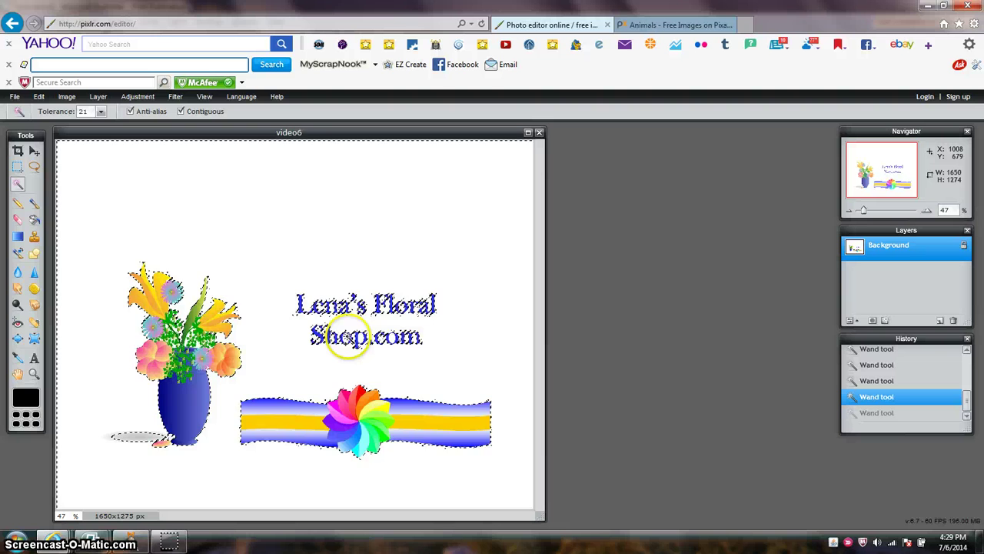
click(351, 341)
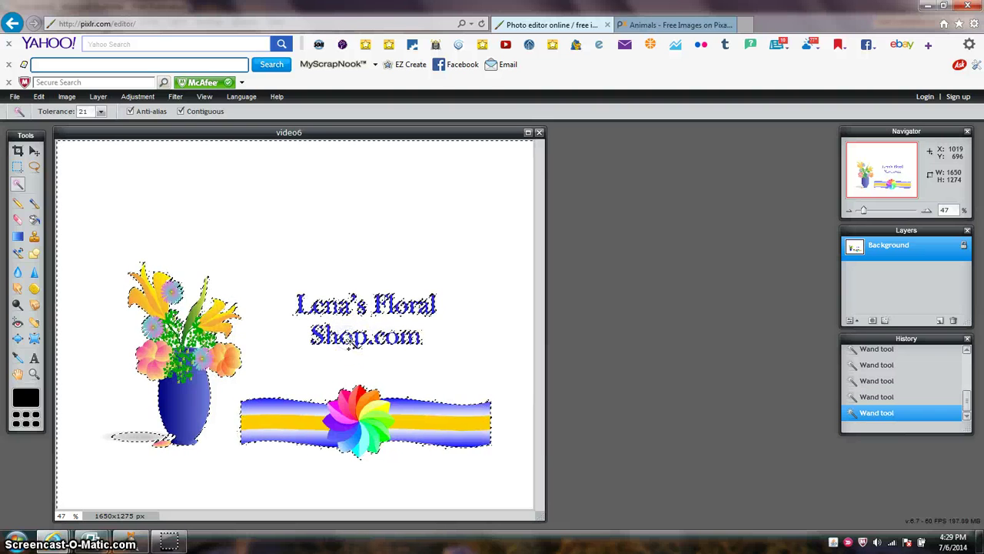
- Invert the selection, then copy and paste the logo onto a new Layer 1
click(39, 97)
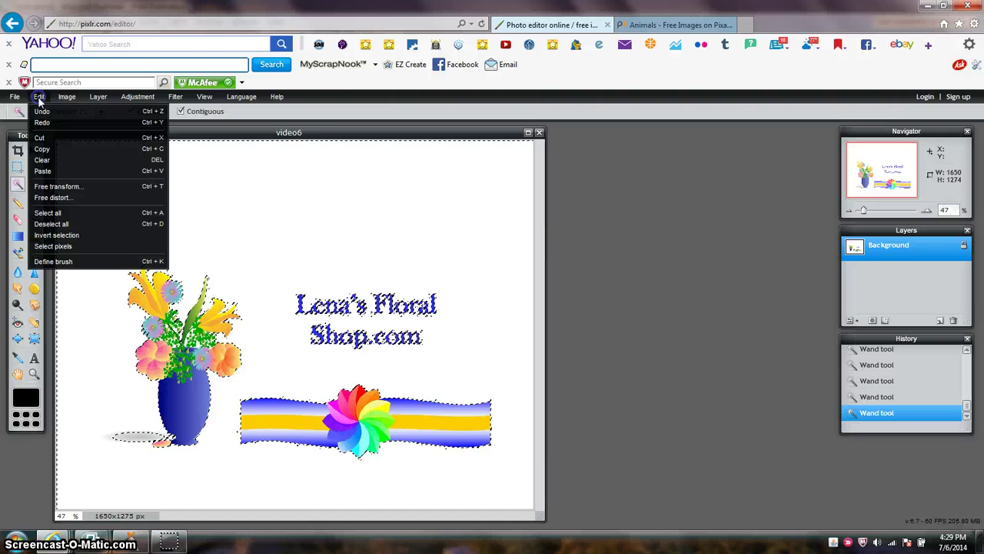
click(48, 235)
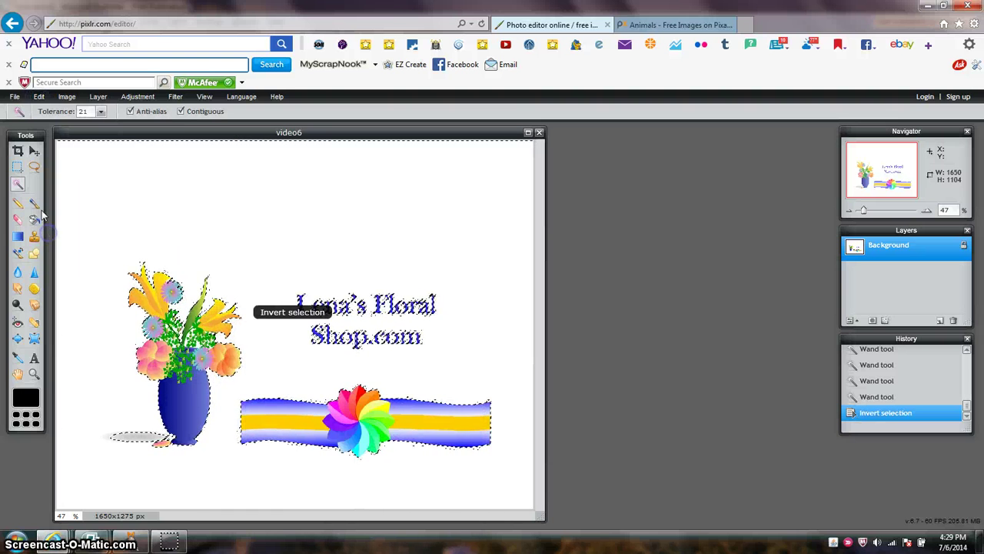
click(37, 97)
click(43, 149)
click(38, 97)
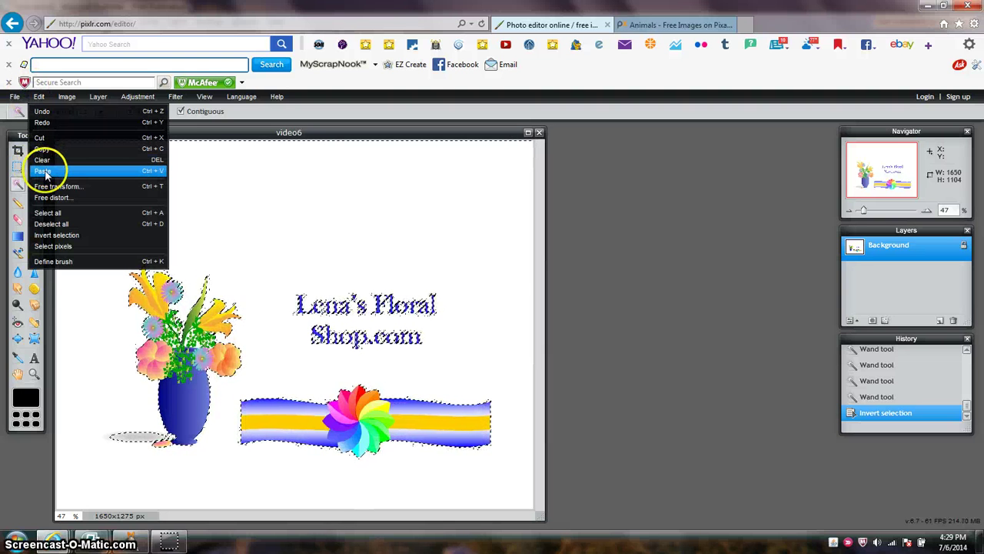
click(43, 171)
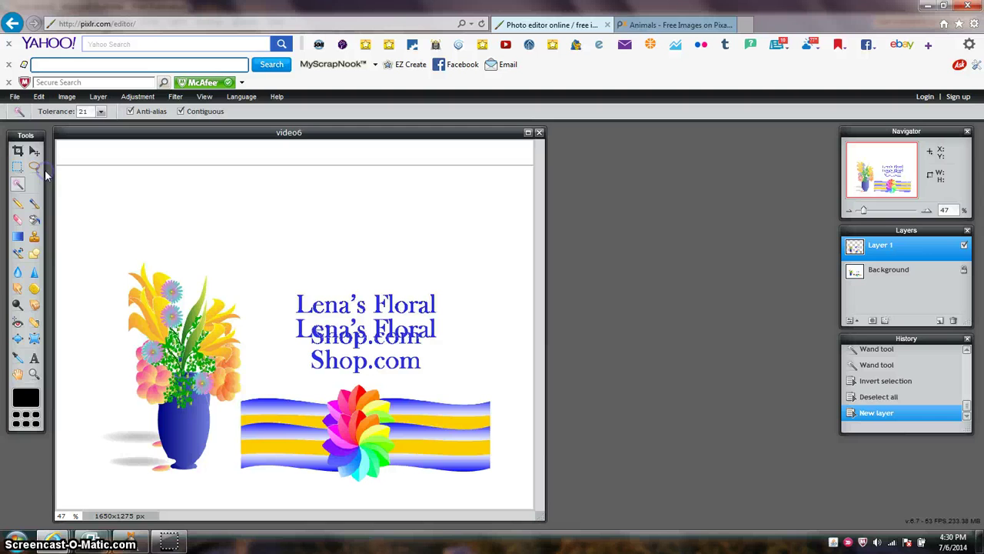
- Unlock the background into Layer 0 and hide it, leaving the logo on transparency
click(965, 271)
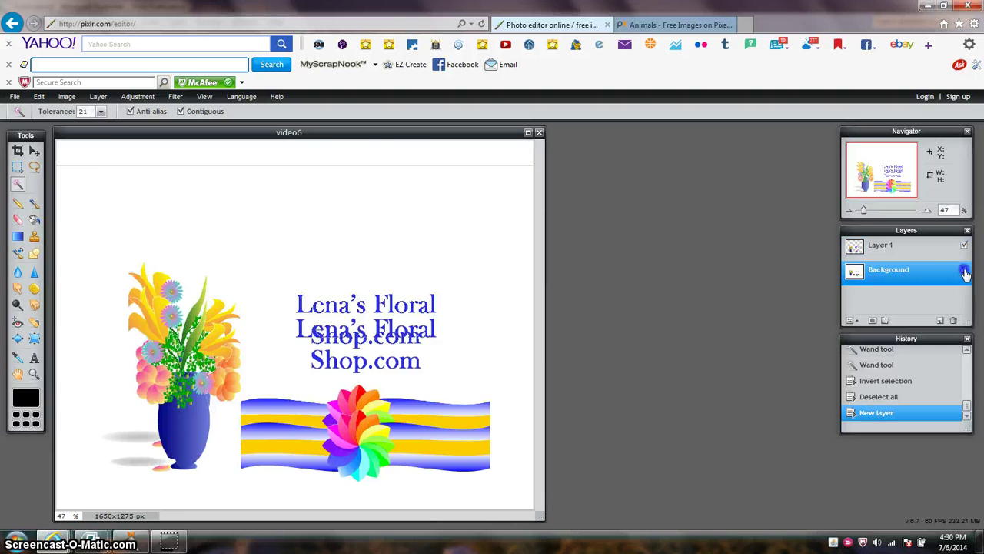
double_click(965, 269)
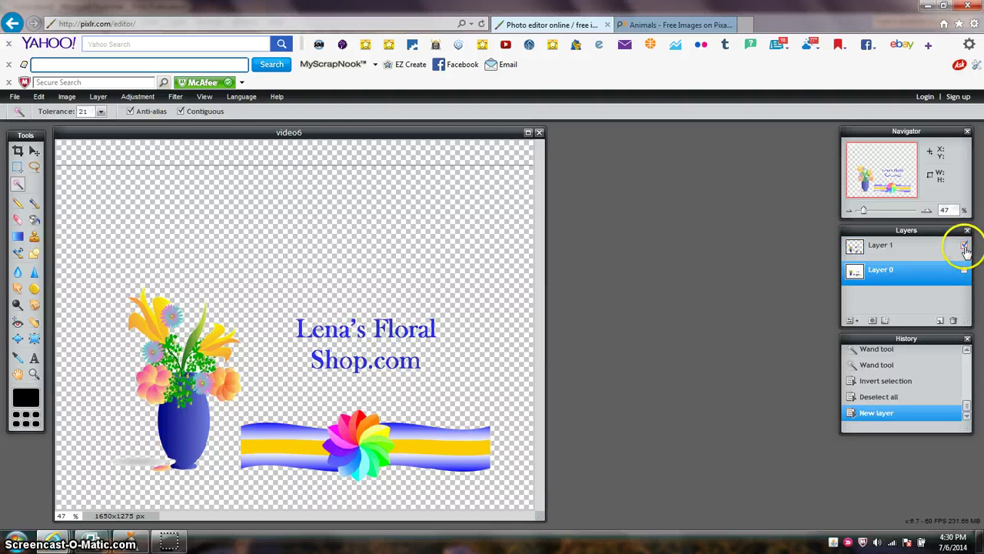
click(964, 244)
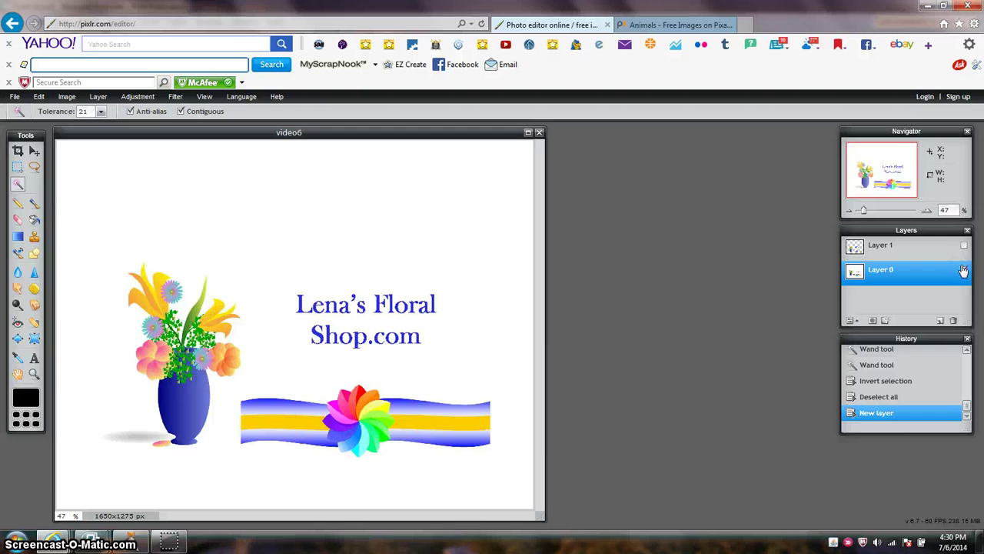
click(964, 245)
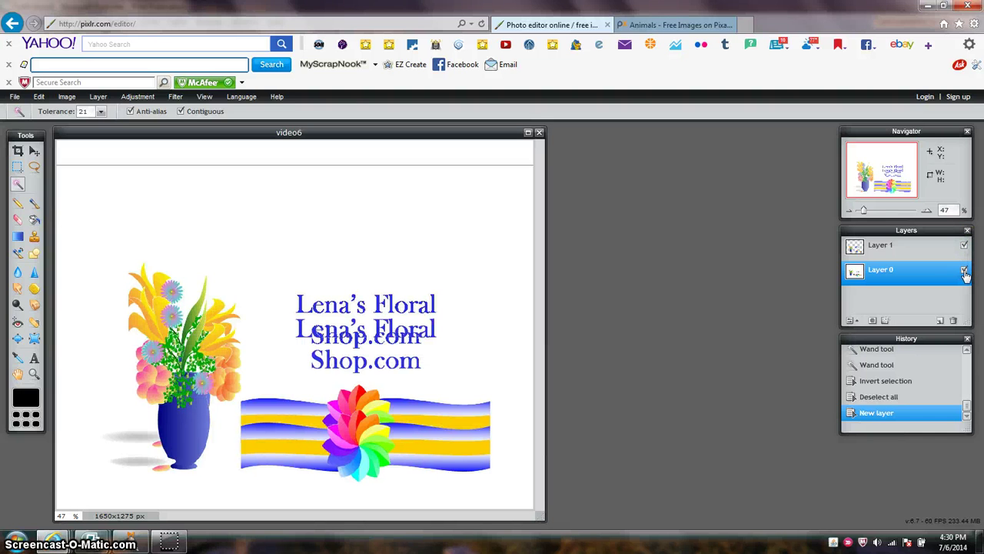
click(964, 270)
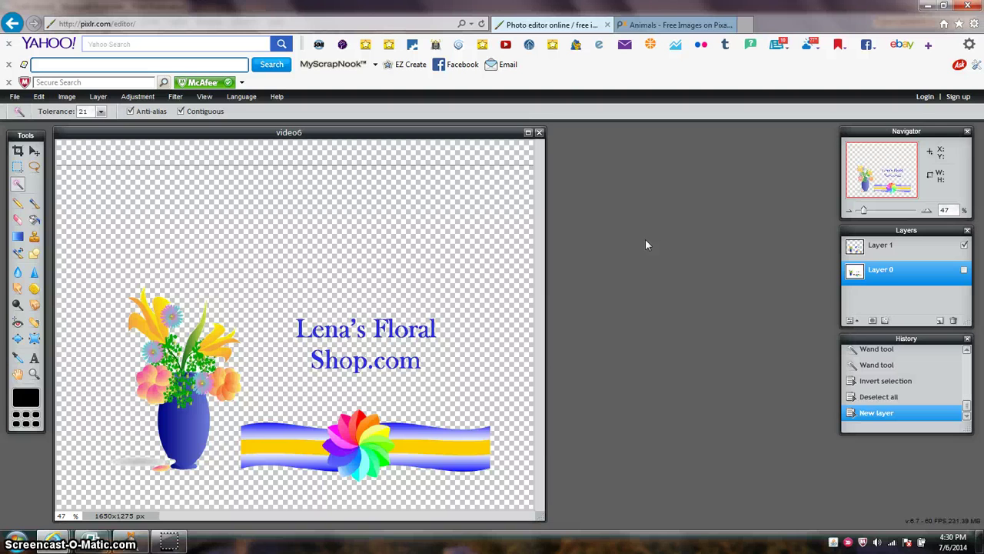
- Crop the canvas tightly around the flowers, text and banner to 1379 × 781 px
click(18, 151)
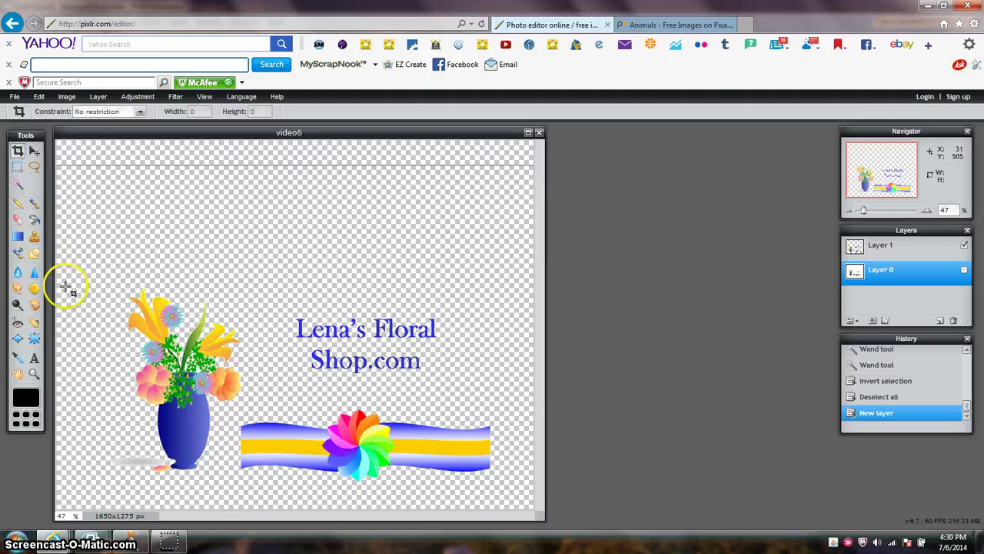
drag(68, 282, 535, 506)
double_click(456, 372)
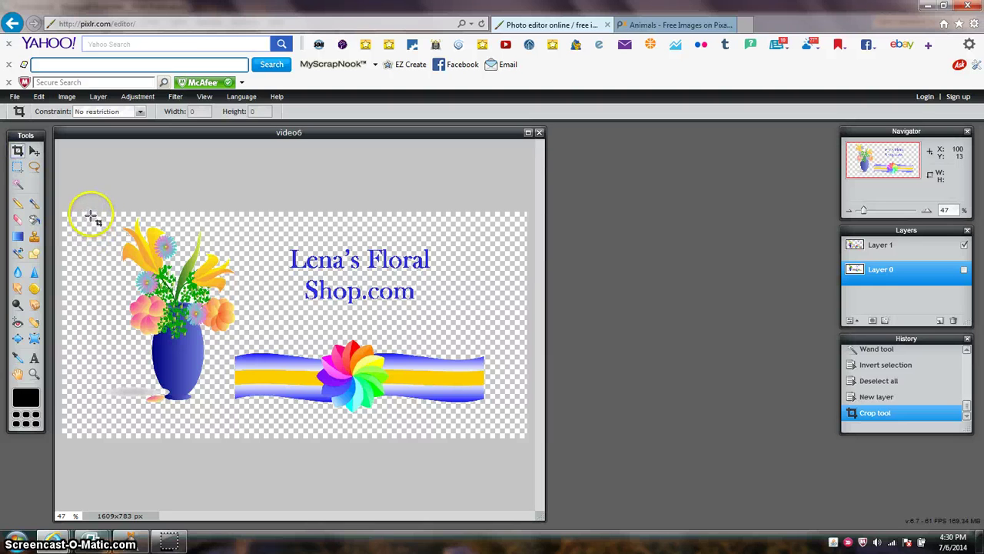
drag(102, 213, 503, 437)
click(439, 417)
click(446, 411)
click(373, 213)
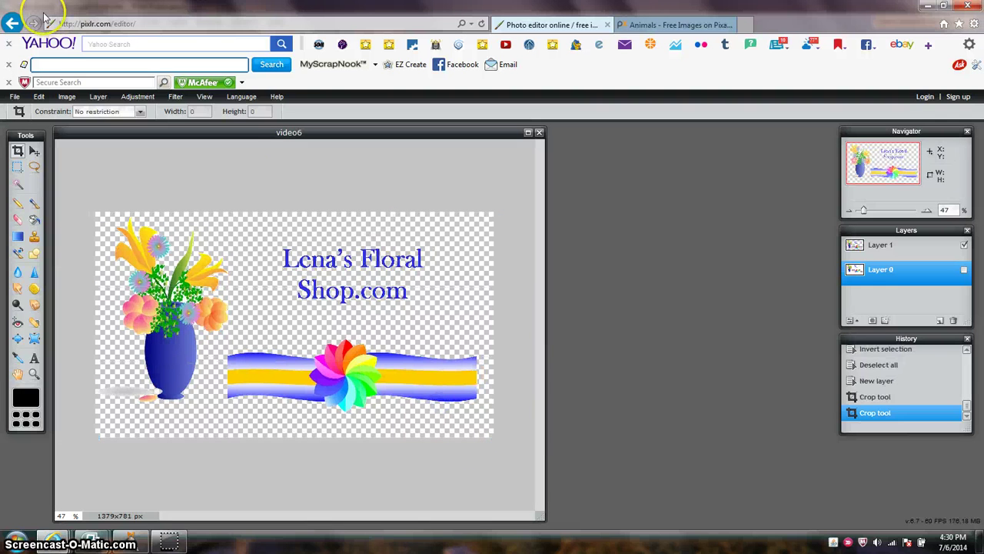
click(23, 83)
- Save the logo in Pixlr as a full-quality transparent PNG named video6.png in Pictures
click(14, 97)
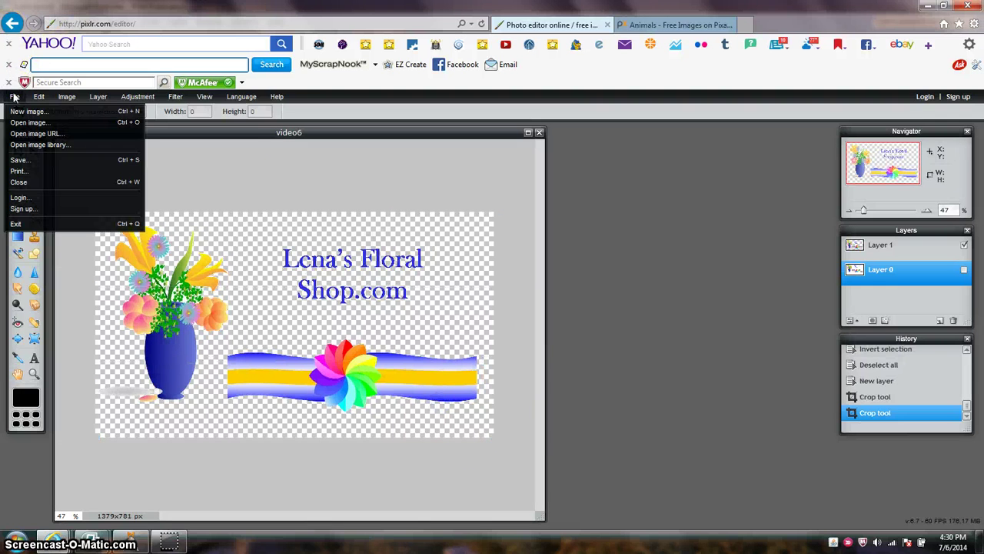
drag(23, 138, 29, 166)
click(28, 162)
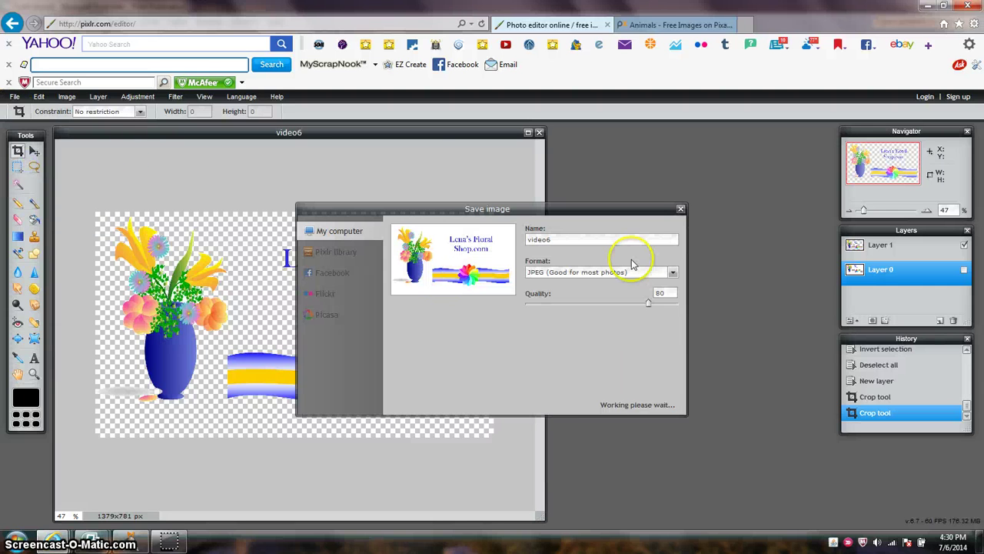
click(673, 272)
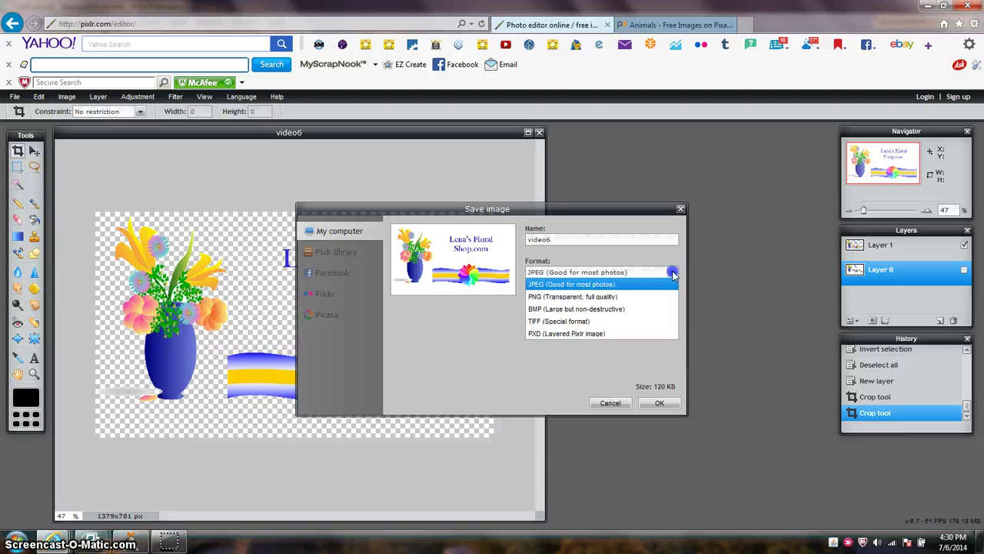
click(598, 297)
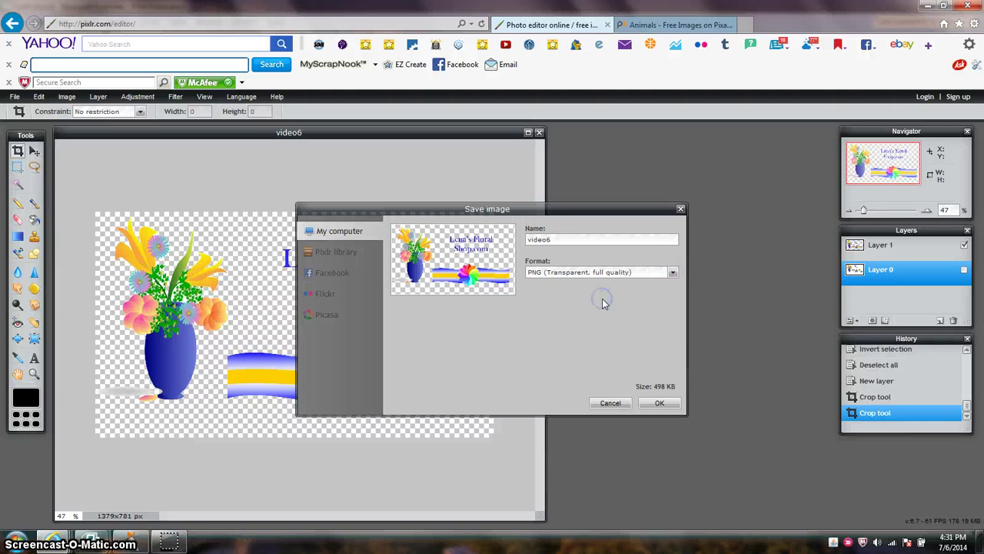
click(669, 405)
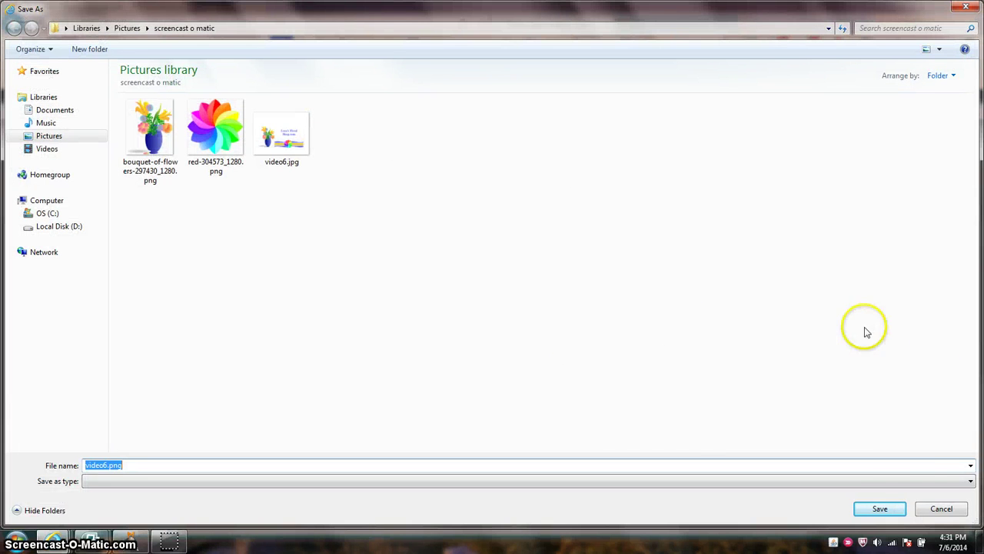
click(896, 507)
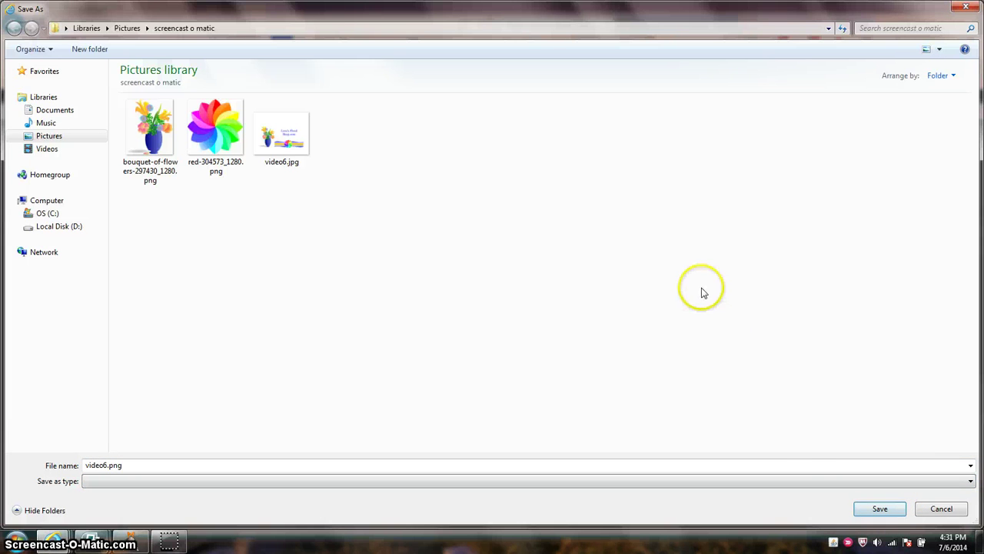
click(880, 508)
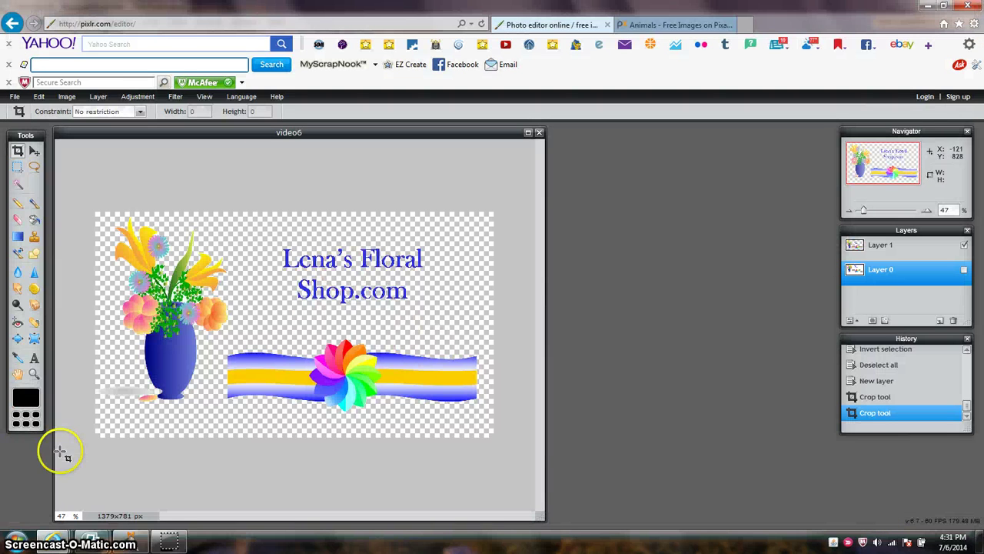
- Switch over to the Publisher publication window
mouse_move(96, 542)
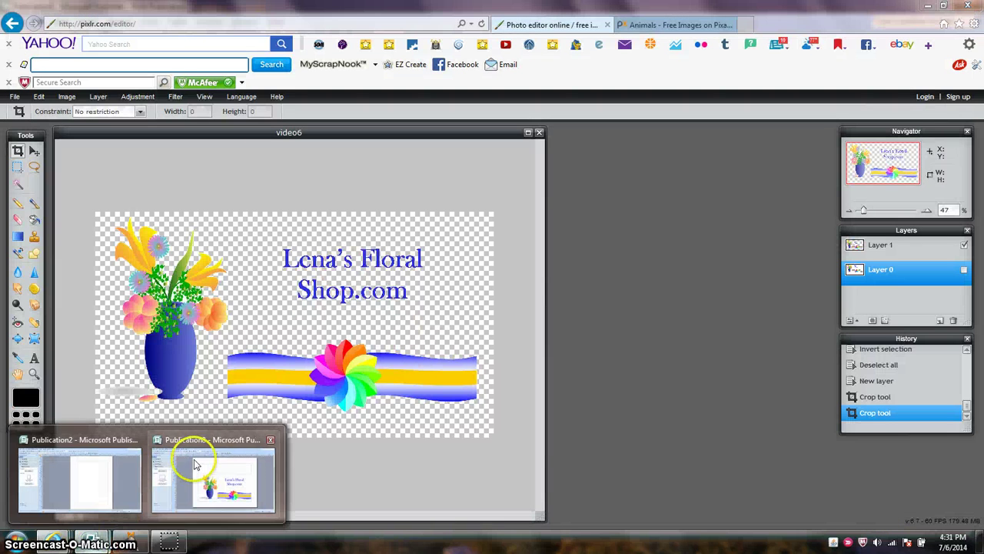
click(97, 465)
drag(303, 237, 200, 122)
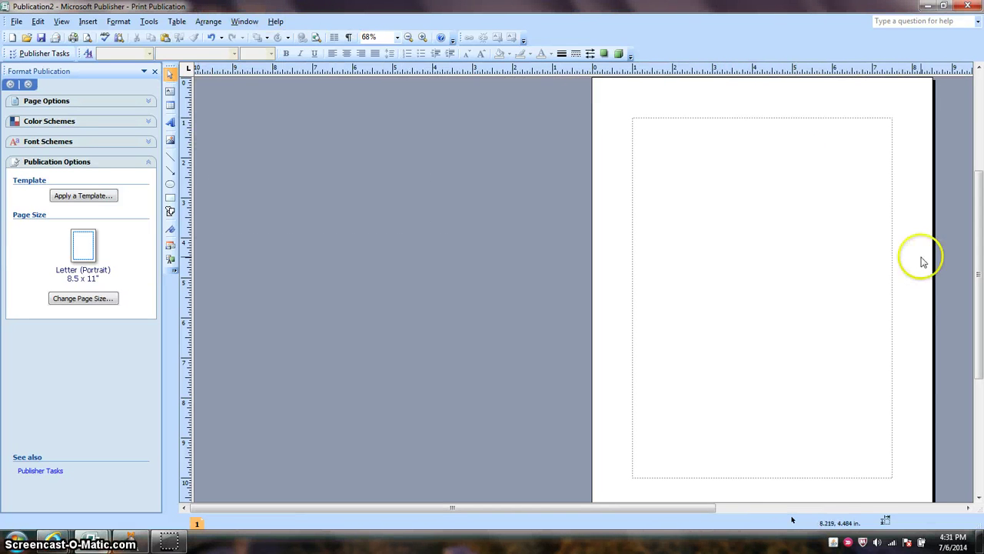
click(967, 507)
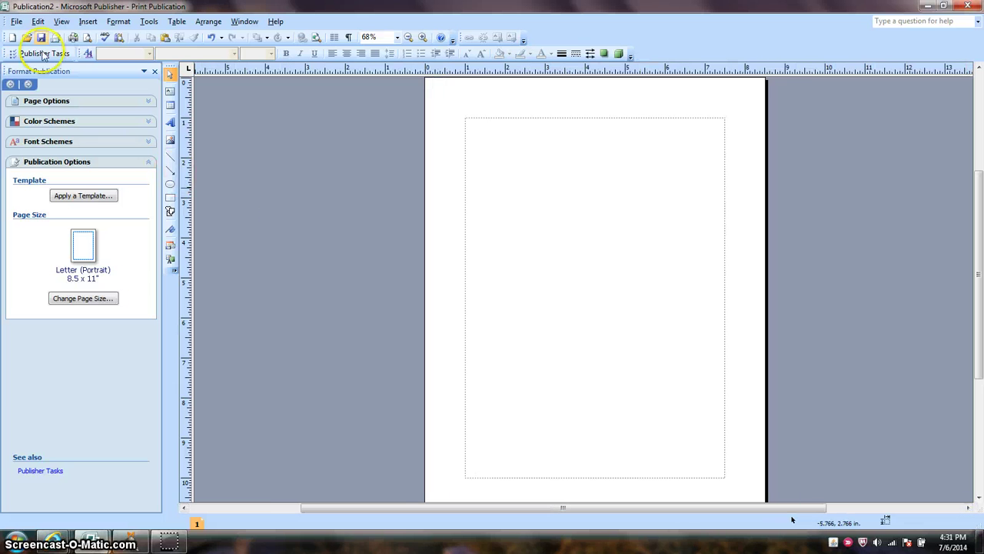
- Insert video6.png from file and move the logo up near the page top
click(85, 23)
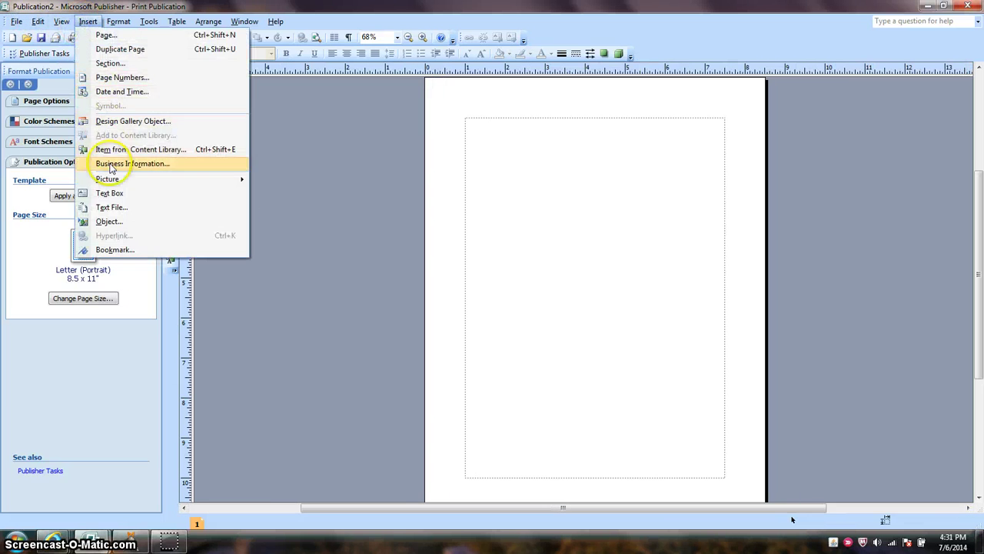
mouse_move(111, 182)
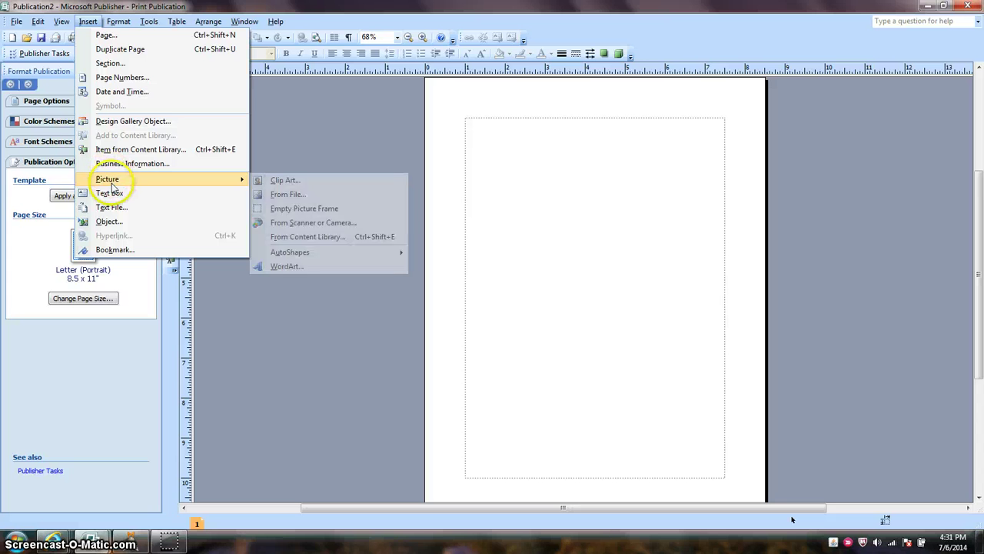
click(284, 193)
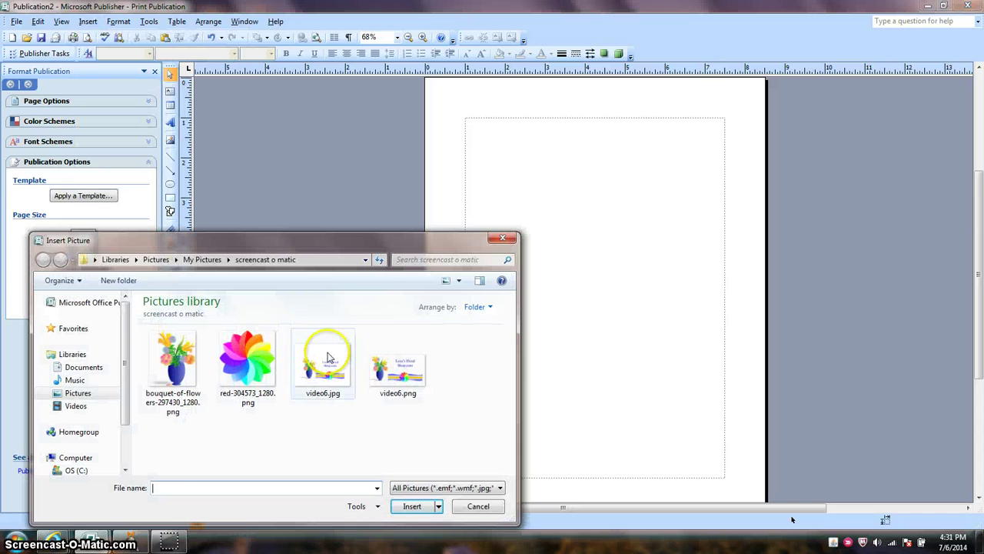
click(396, 365)
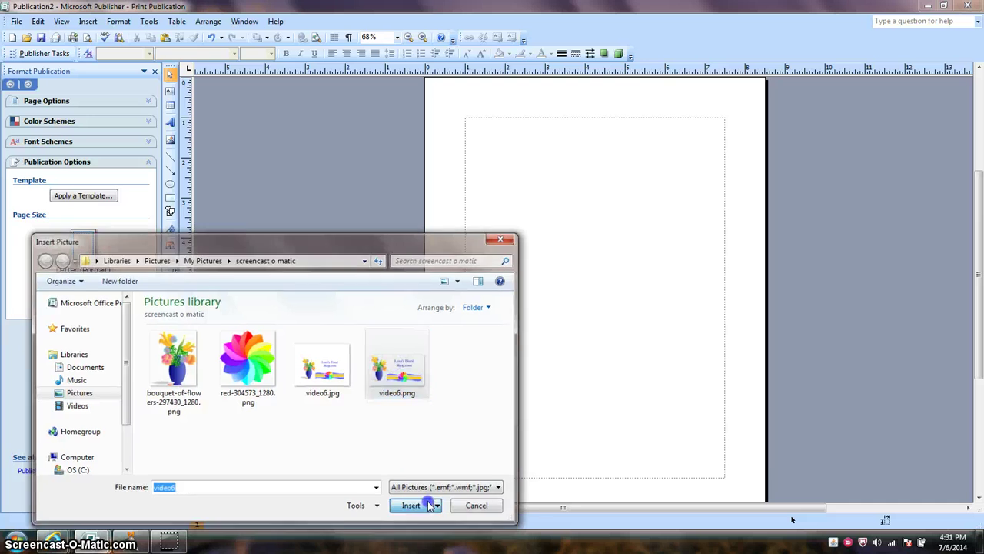
click(427, 506)
drag(557, 264, 571, 200)
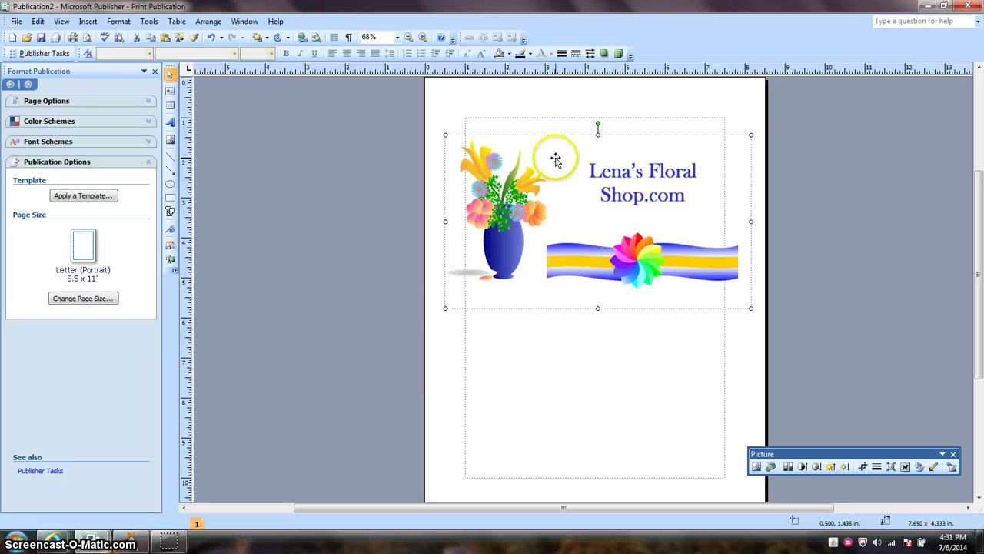
- Fill the large page text box with gray
click(551, 128)
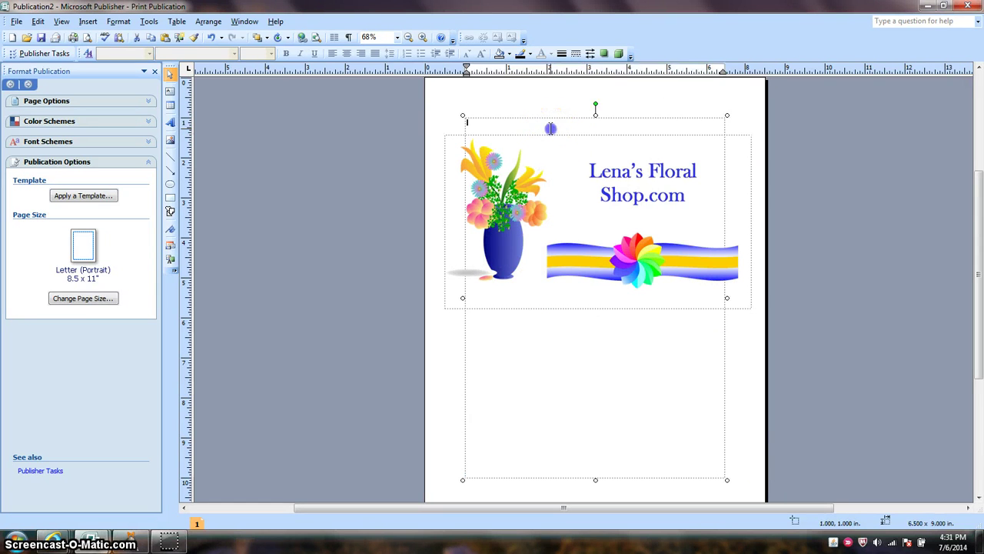
click(509, 54)
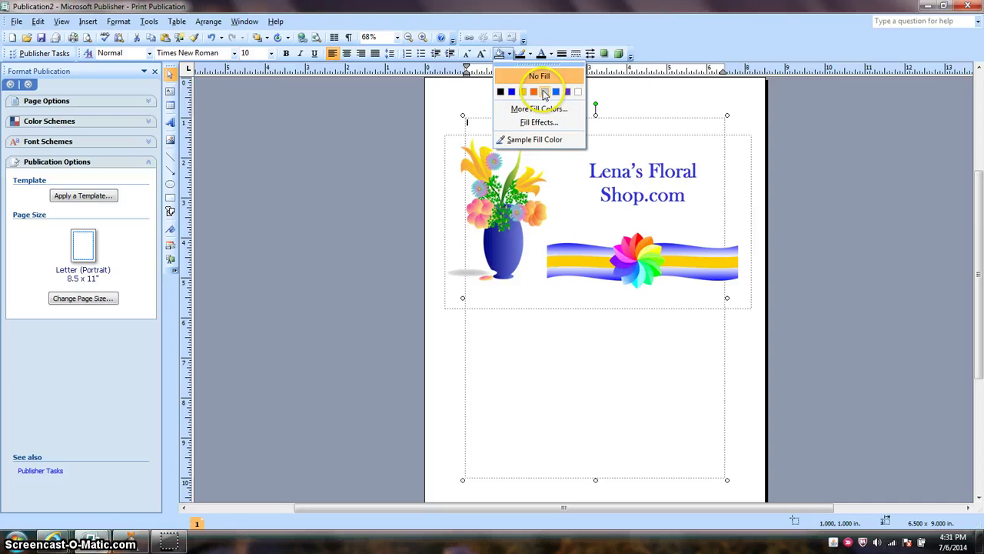
click(543, 92)
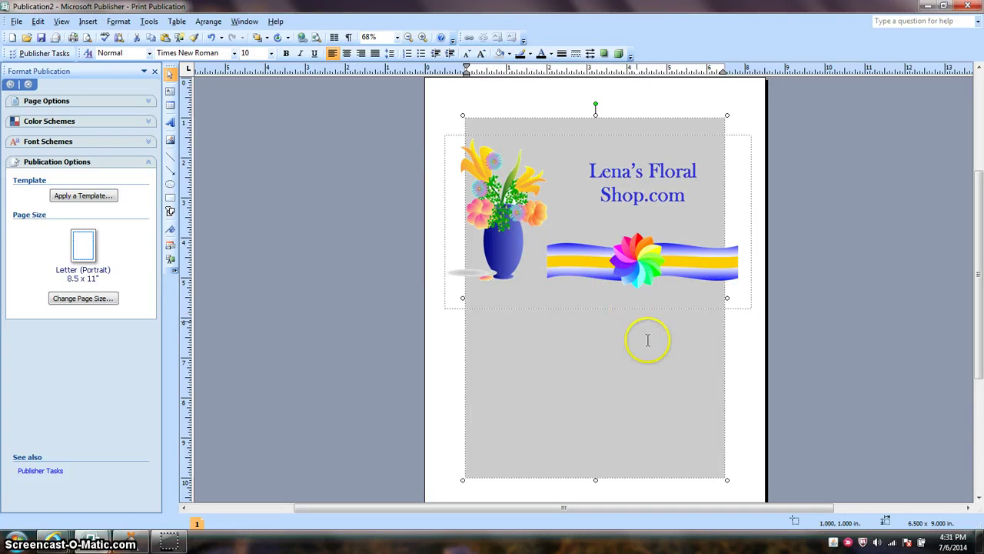
- Shrink the logo to 6.125 × 3.469 inches and place it at 1.250, 1.313 inches
click(444, 295)
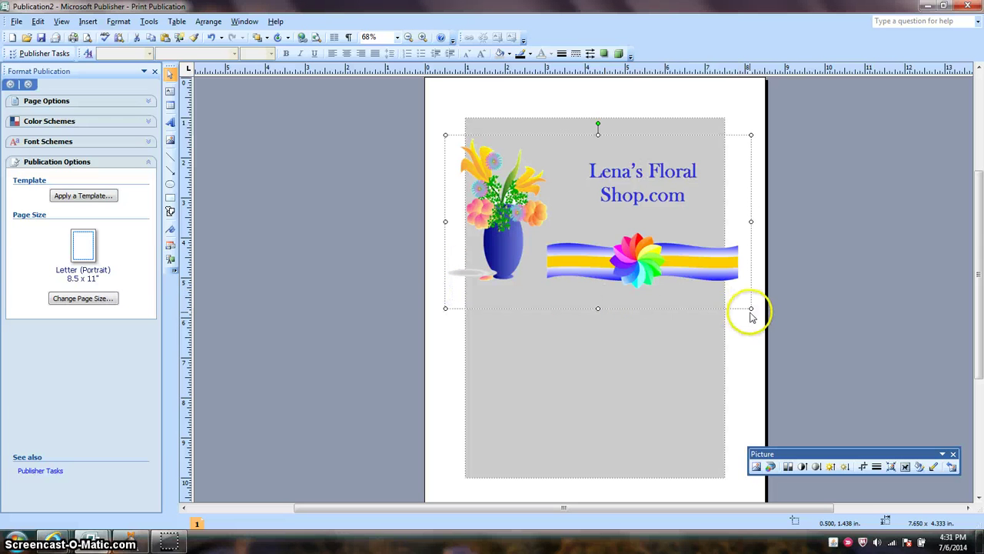
drag(749, 309, 694, 305)
mouse_move(476, 287)
mouse_down()
mouse_move(439, 310)
mouse_move(488, 279)
mouse_up()
click(734, 241)
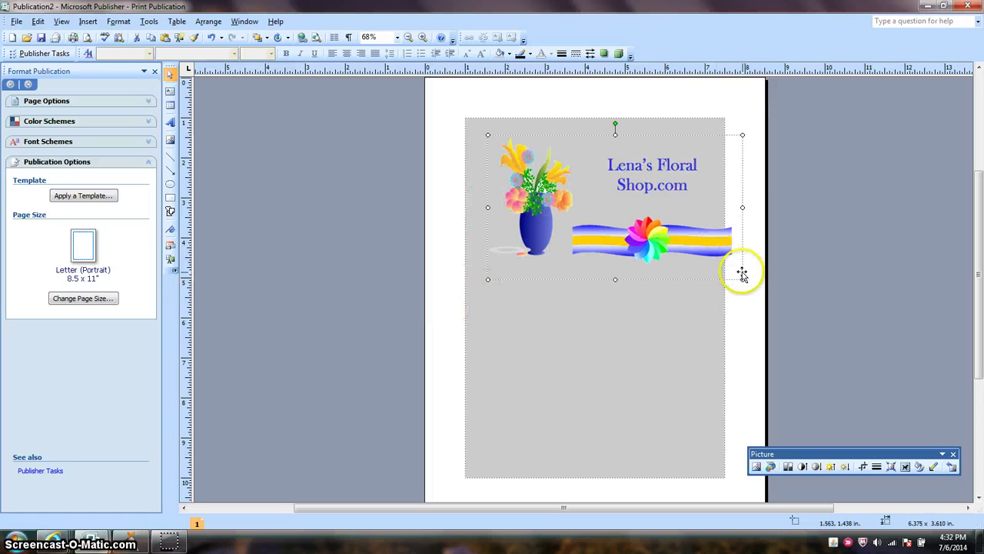
drag(743, 279, 696, 274)
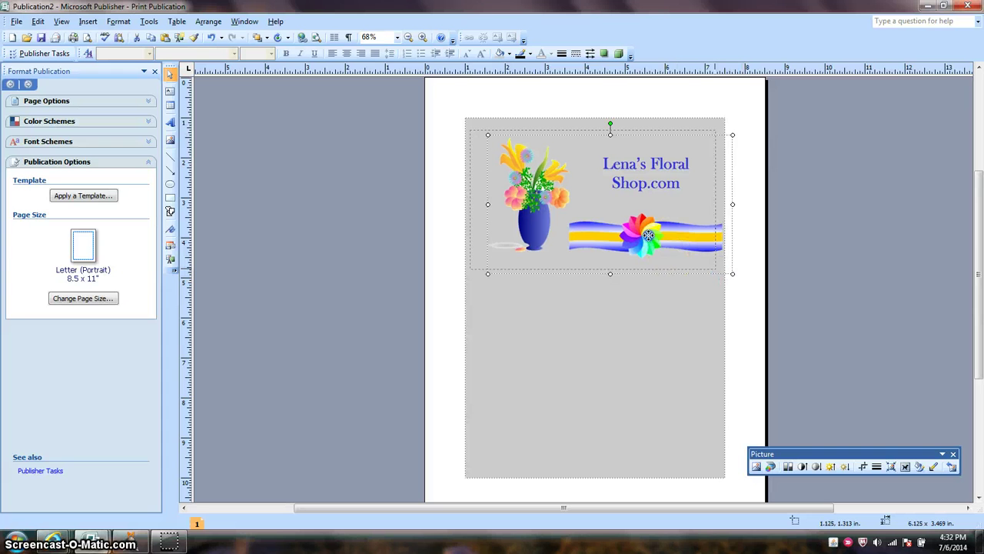
drag(652, 235, 640, 230)
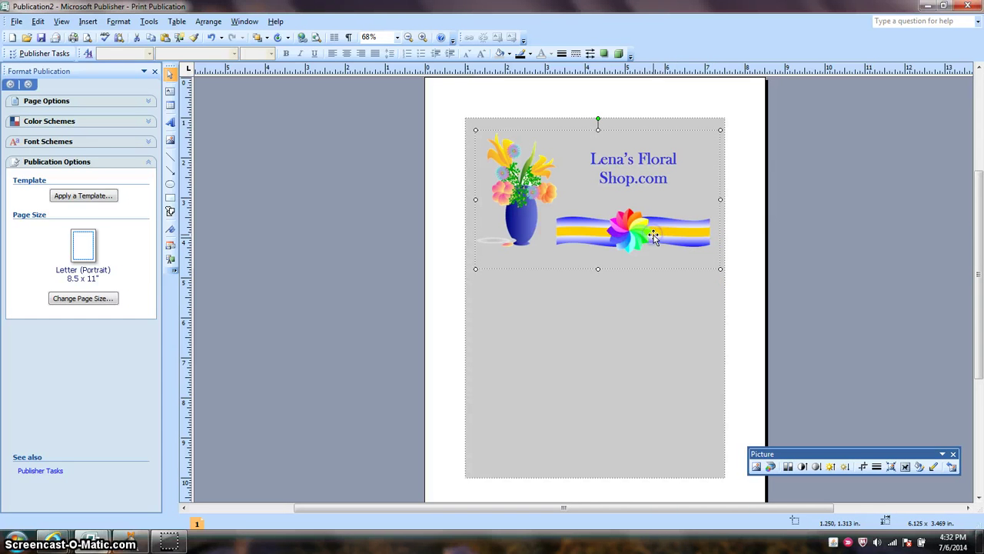
- Resize and align the logo to 6.500 × 3.540 inches at 1.000, 1.313, spanning the gray box width
click(814, 273)
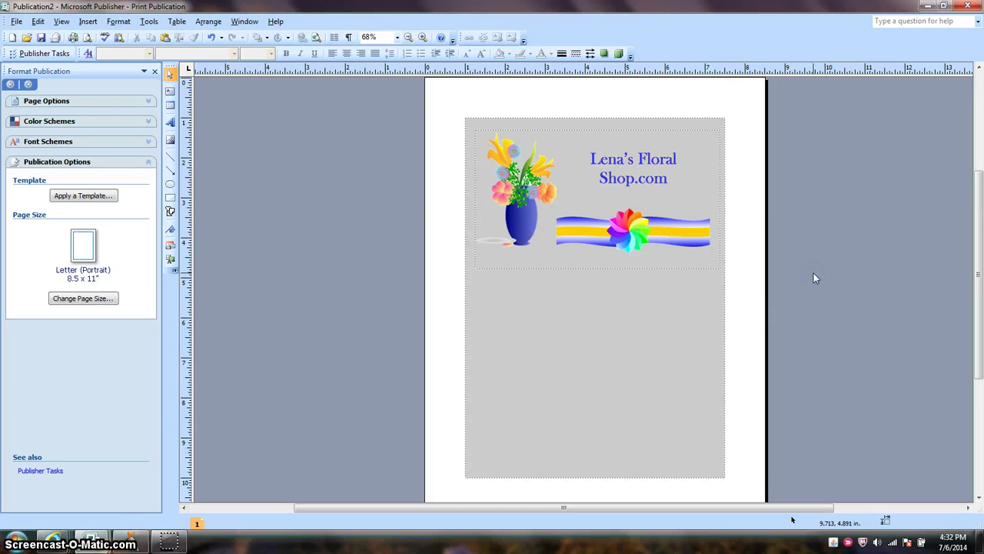
click(624, 161)
drag(716, 267, 668, 269)
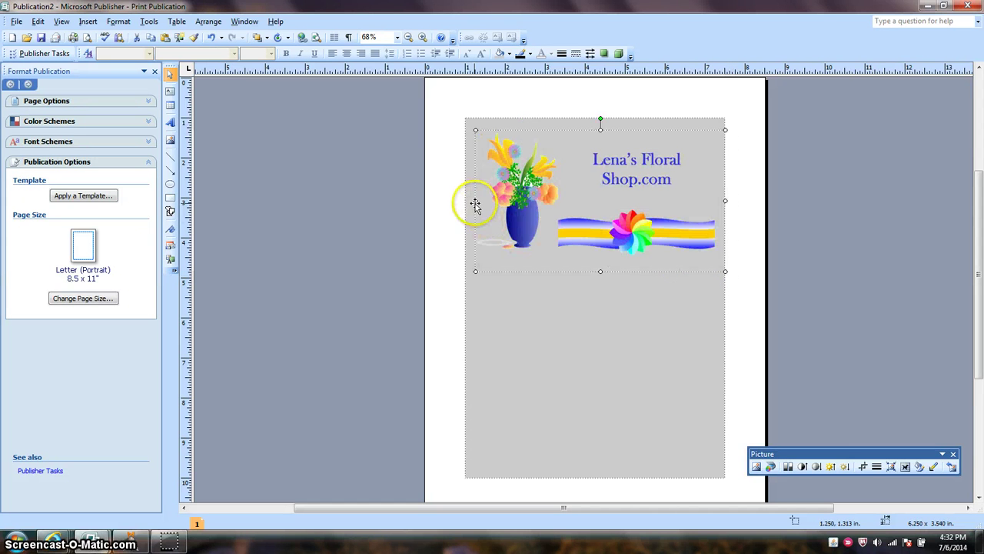
drag(474, 202, 464, 203)
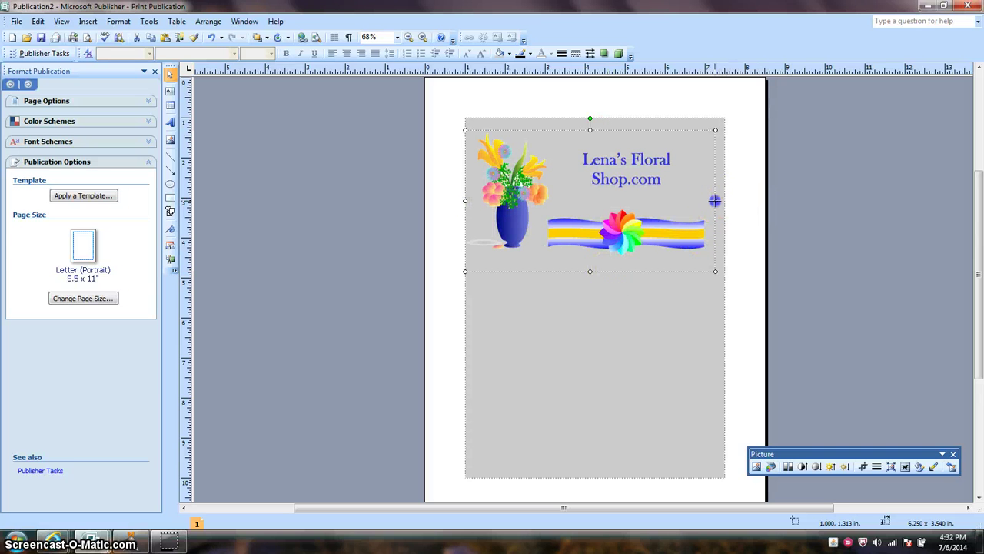
drag(715, 200, 725, 201)
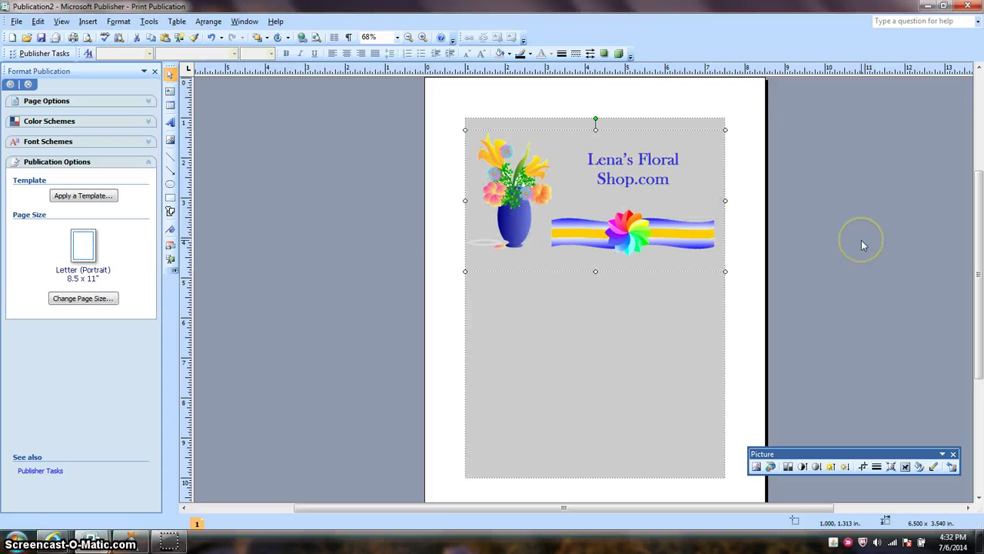